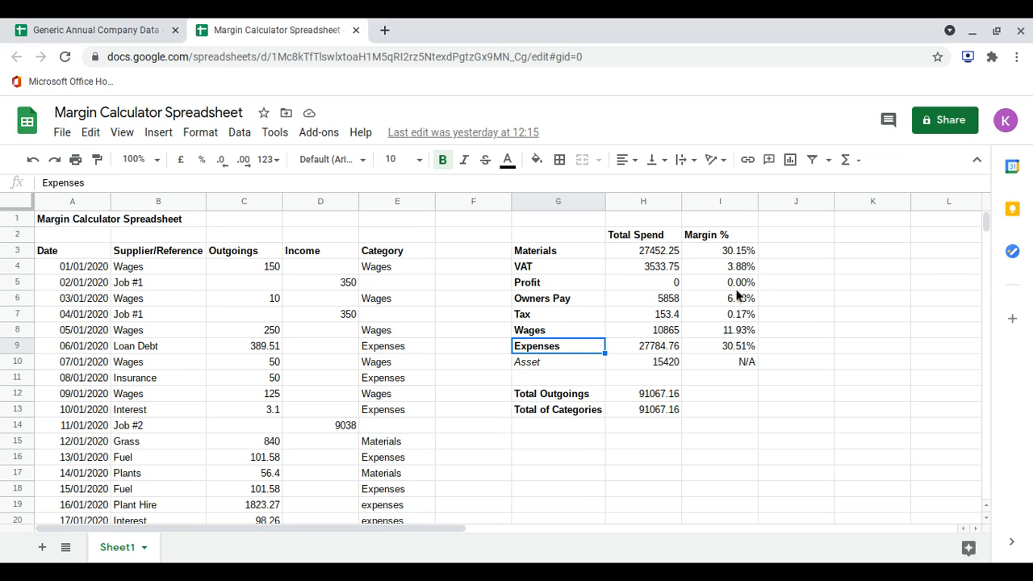
Select the Margin % values for Materials through Expenses to review them
left_click(741, 252)
left_click(738, 347, "shift")
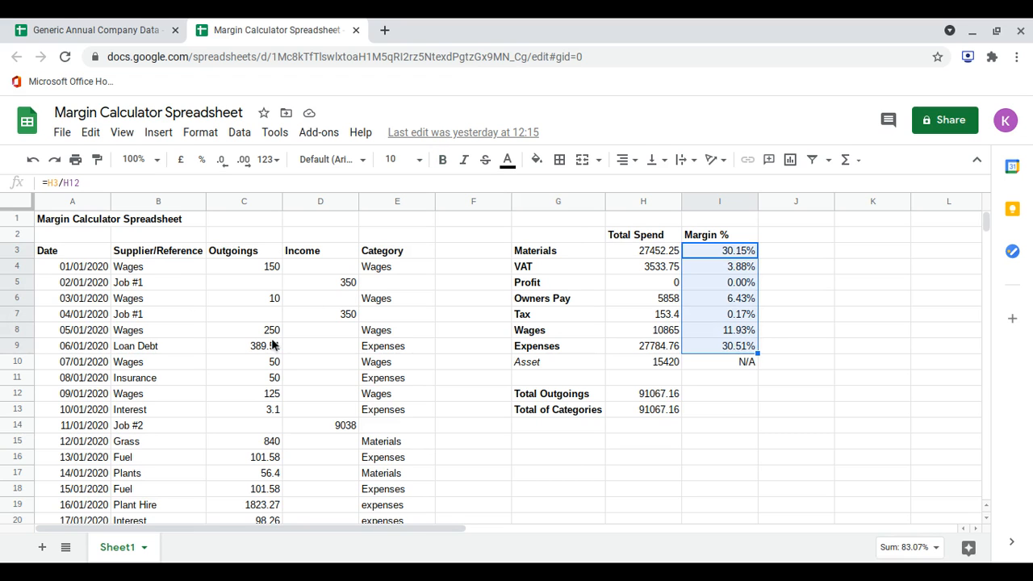
In the Generic Annual Company Data spreadsheet, copy the date, name, outgoings and income entries from 01/10/2020 through 24/12/2020
left_click(61, 25)
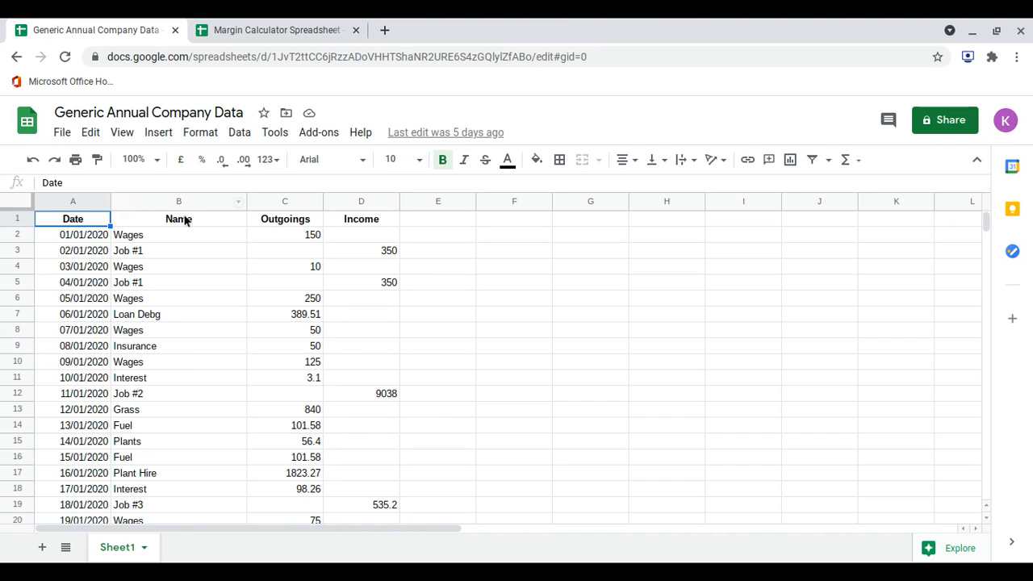
scroll(83, 250, "down", 10)
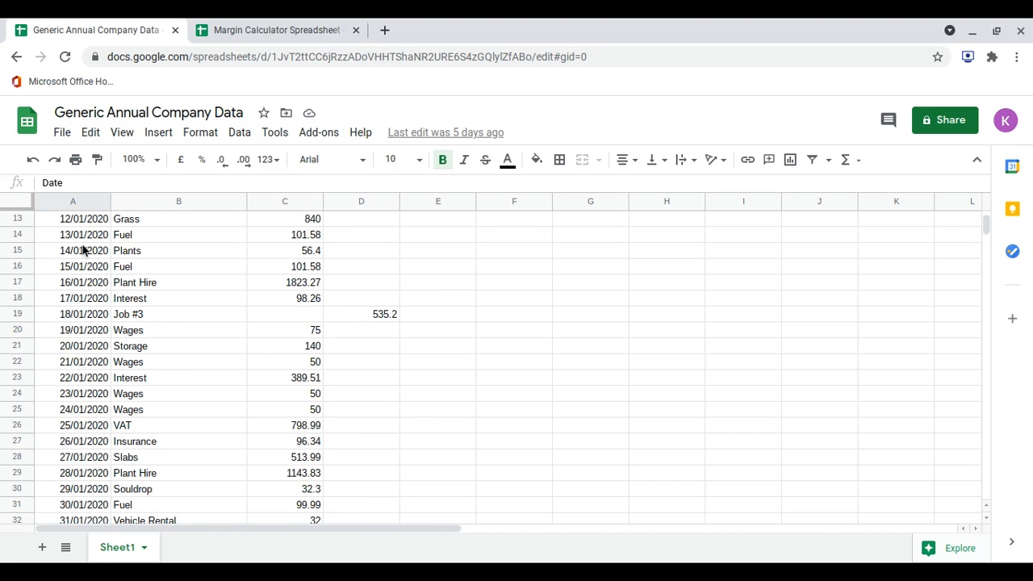
scroll(83, 250, "down", 18)
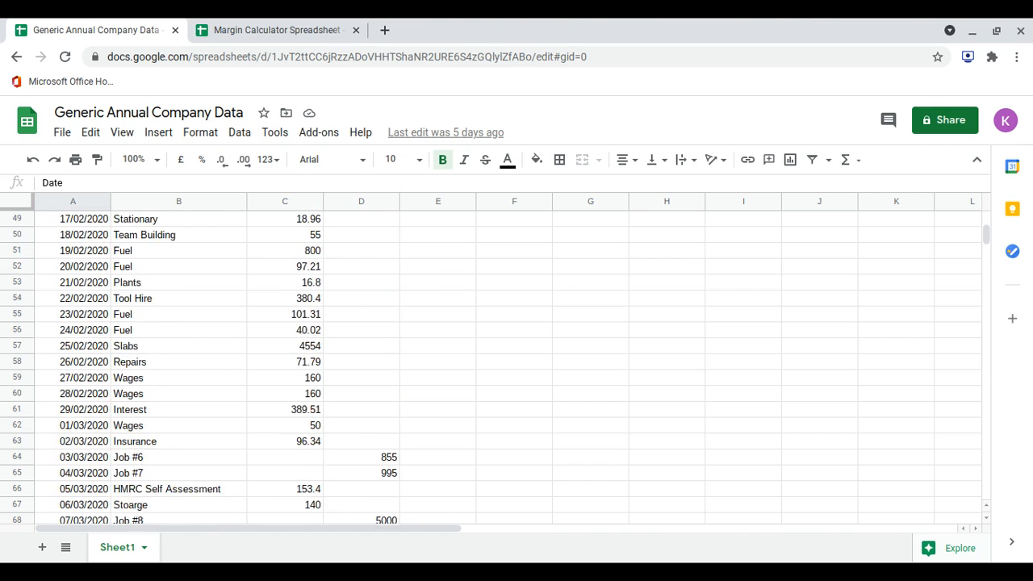
scroll(83, 250, "down", 13)
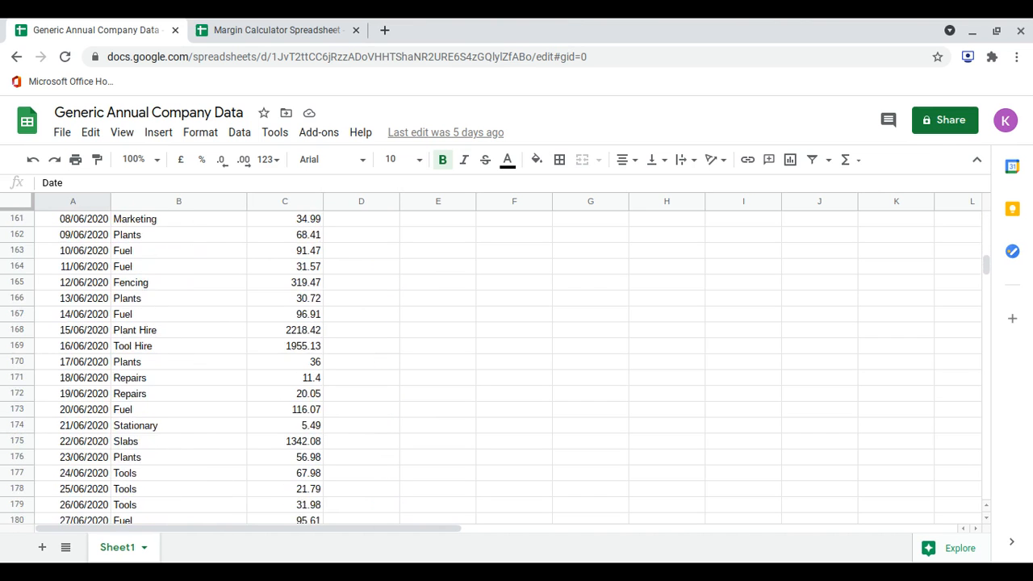
scroll(202, 364, "down", 10)
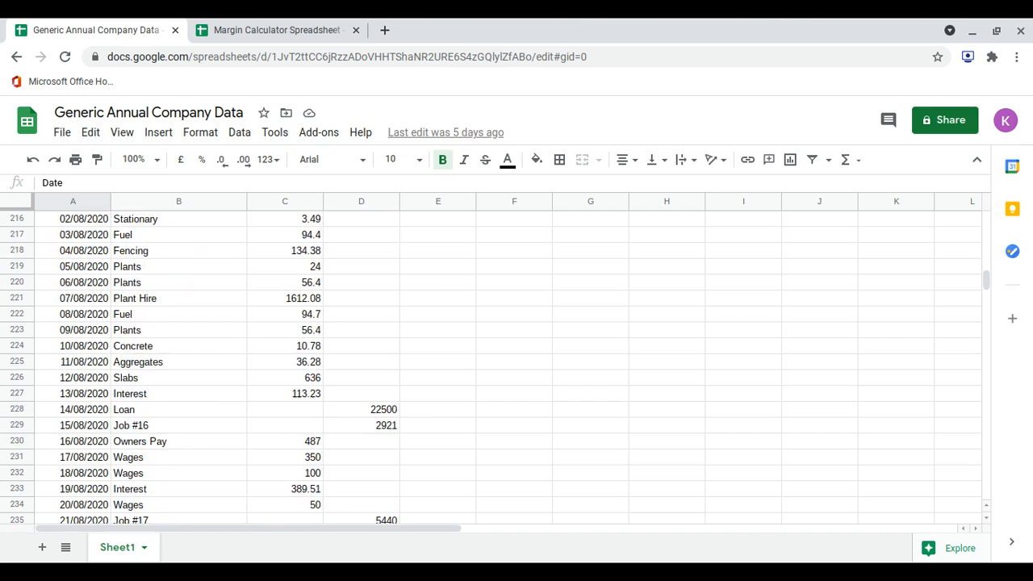
scroll(78, 365, "down", 4)
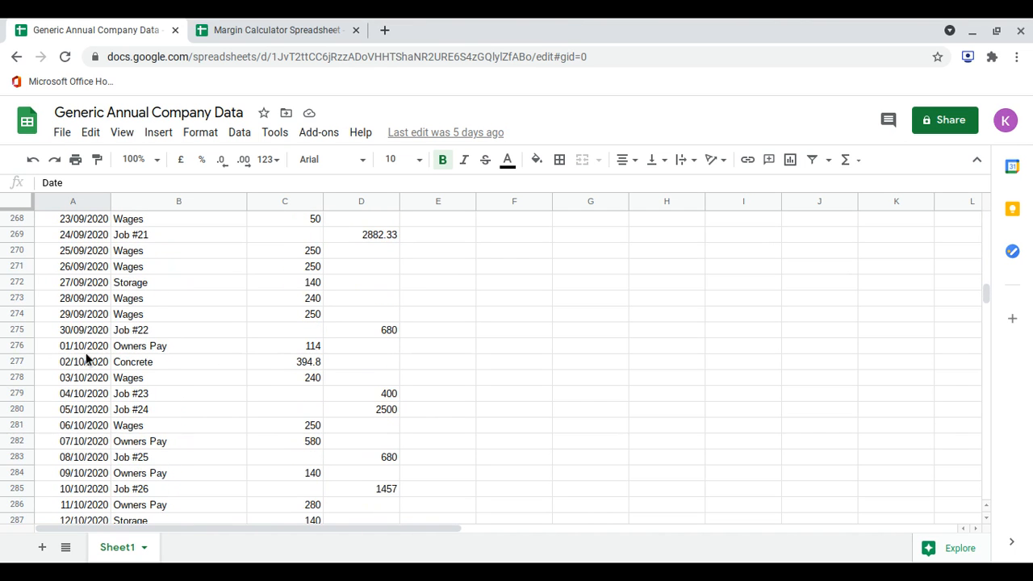
left_click_drag(87, 349, 382, 368)
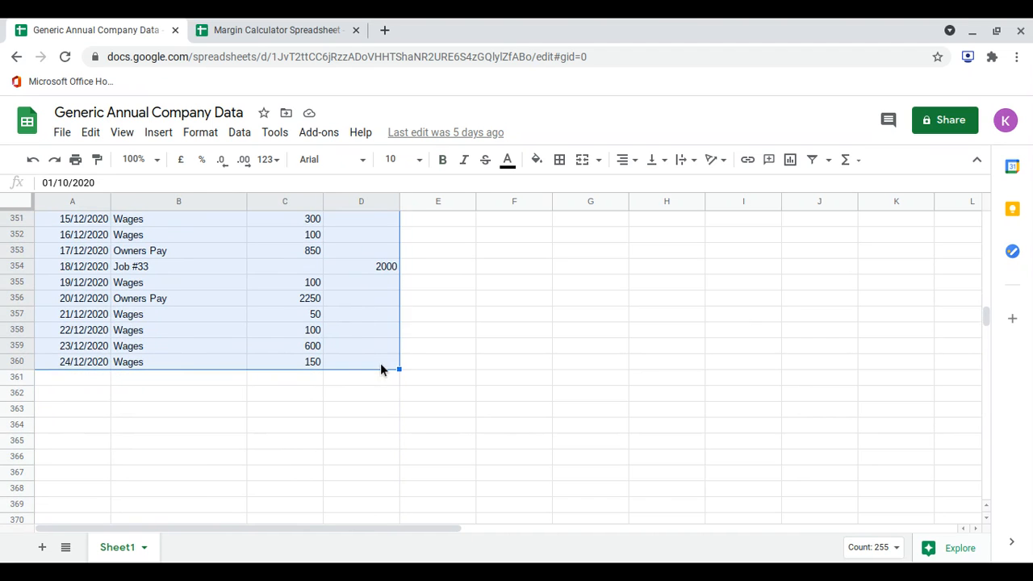
Paste the copied entries into the Margin Calculator Spreadsheet starting at A277, directly below the 30/09/2020 row
left_click(258, 24)
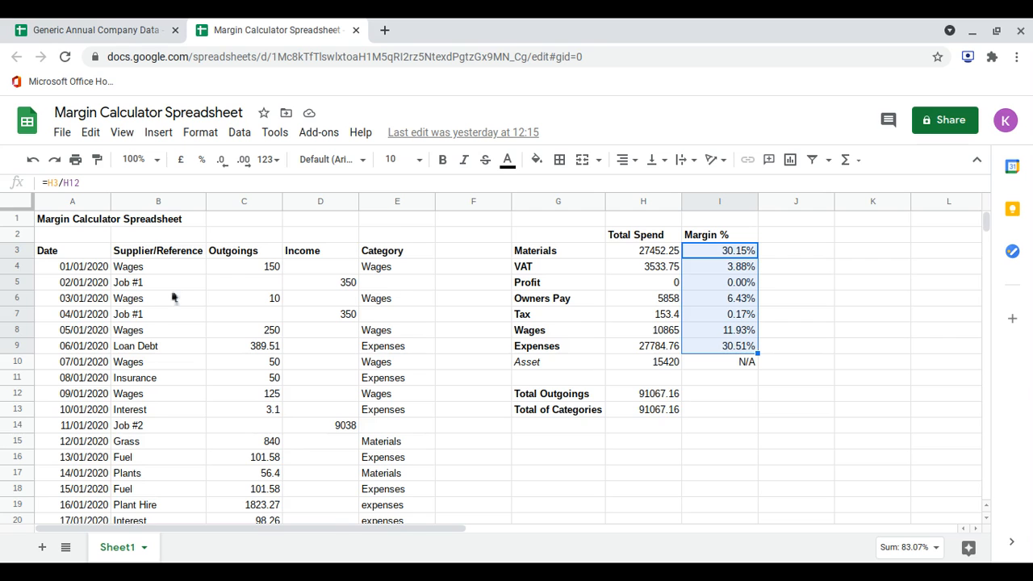
scroll(171, 297, "down", 20)
scroll(171, 297, "down", 20)
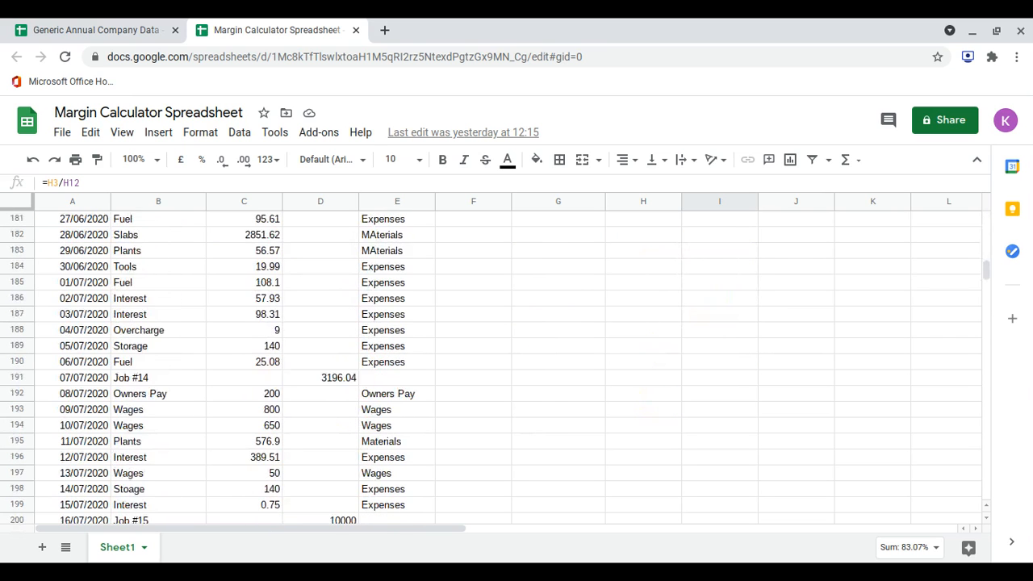
scroll(134, 355, "down", 1)
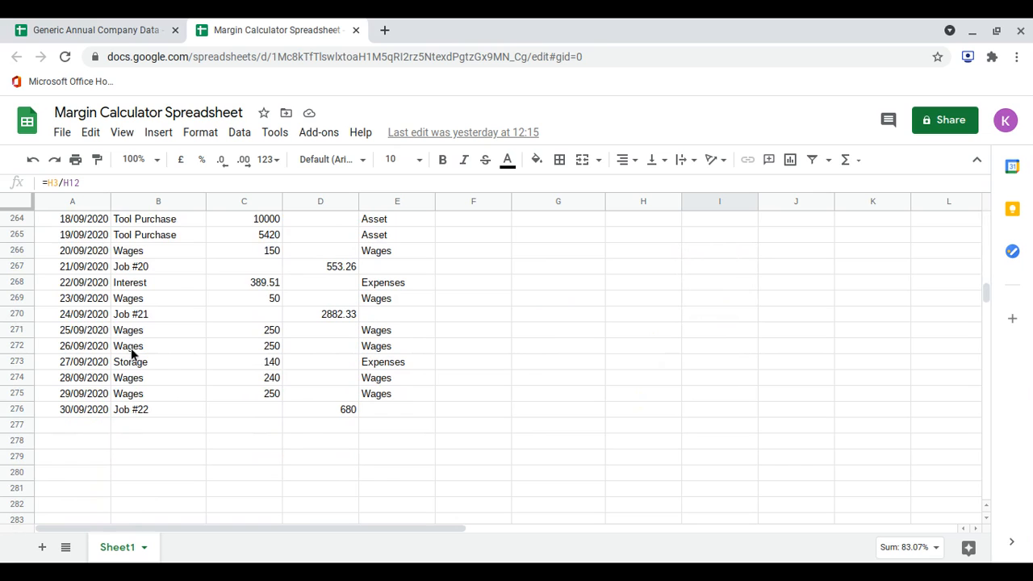
left_click(79, 428)
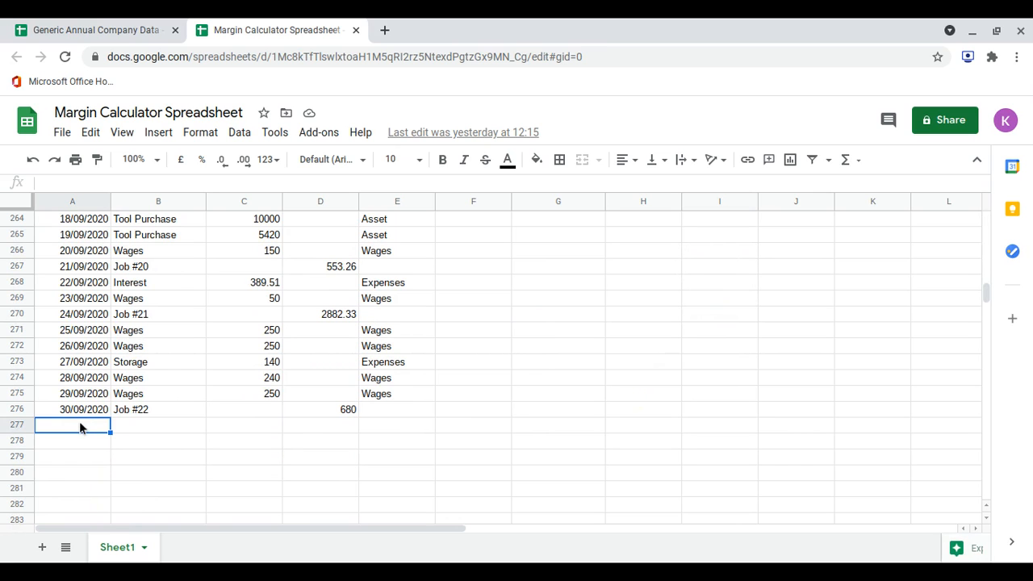
key("ctrl+v")
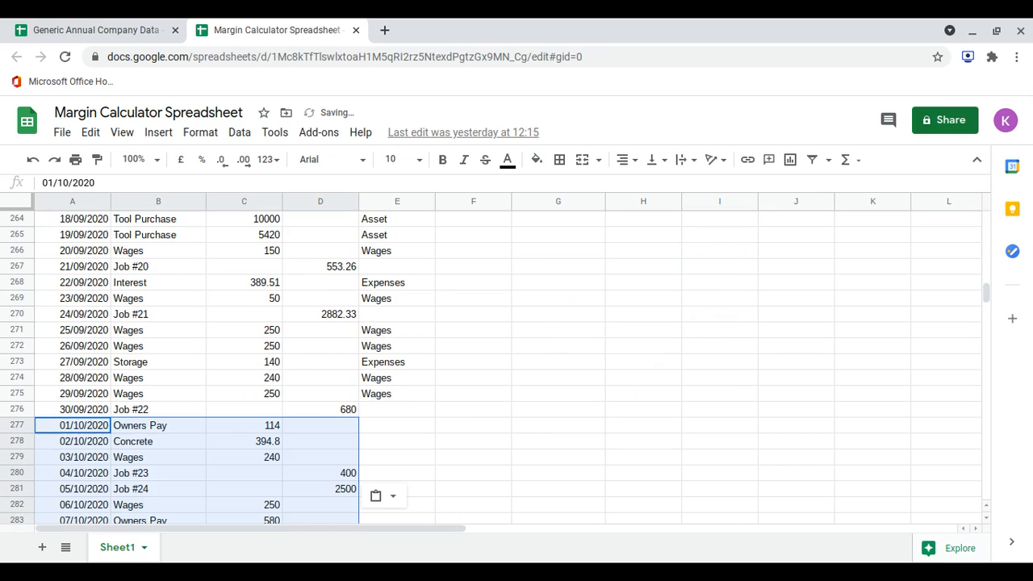
Categorise the first three October entries as Owners Pay in E277, Materials in E278 and Wages in E279
scroll(358, 402, "down", 3)
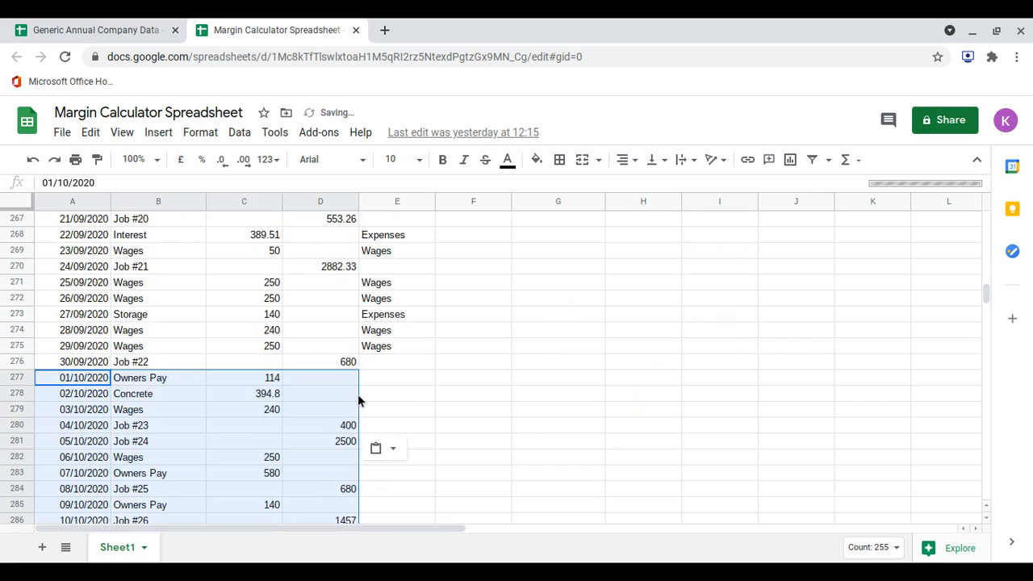
left_click(375, 305)
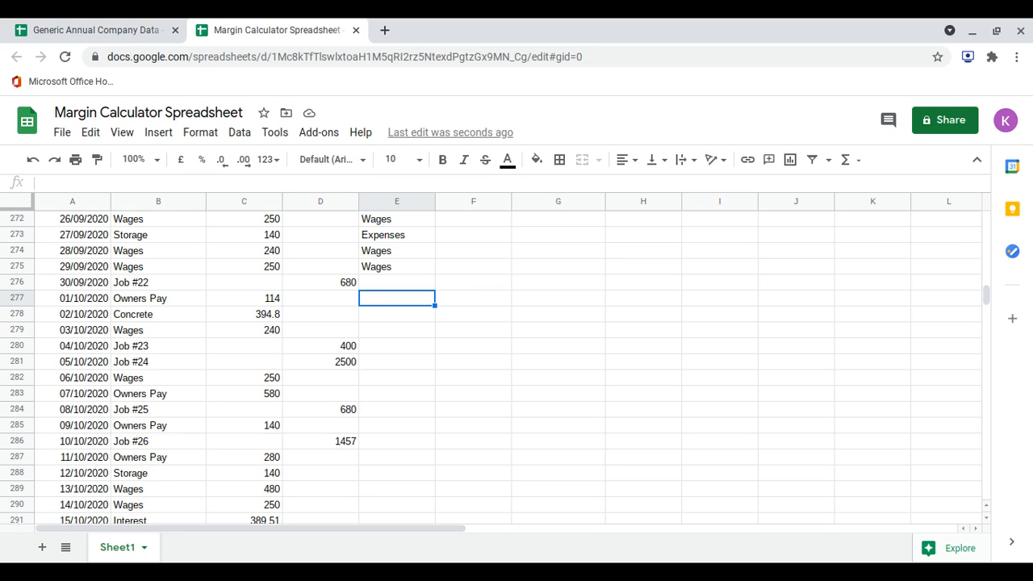
type("Owners Pya")
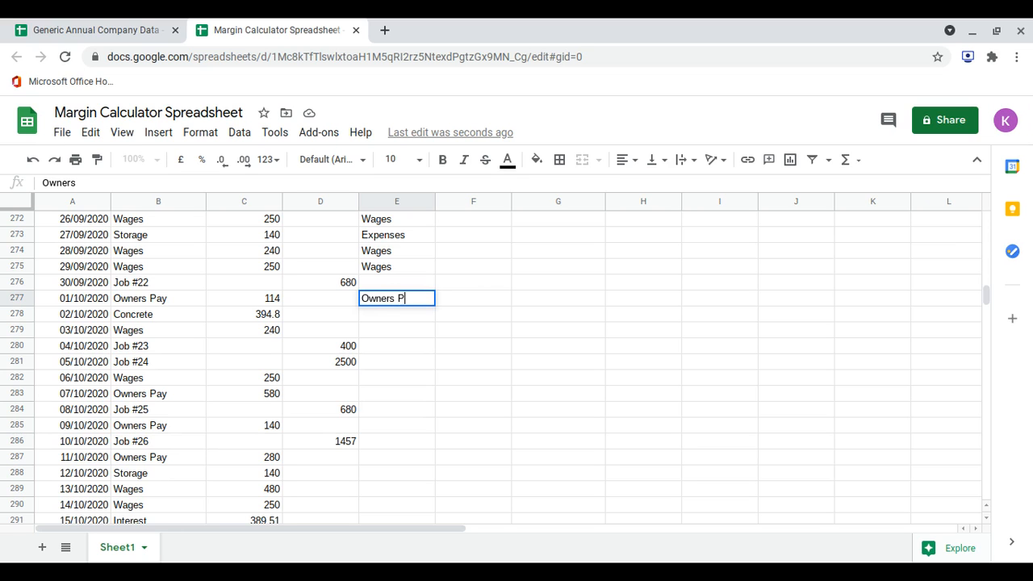
key("BackSpace")
key("BackSpace")
type("ay")
key("Return")
type("M")
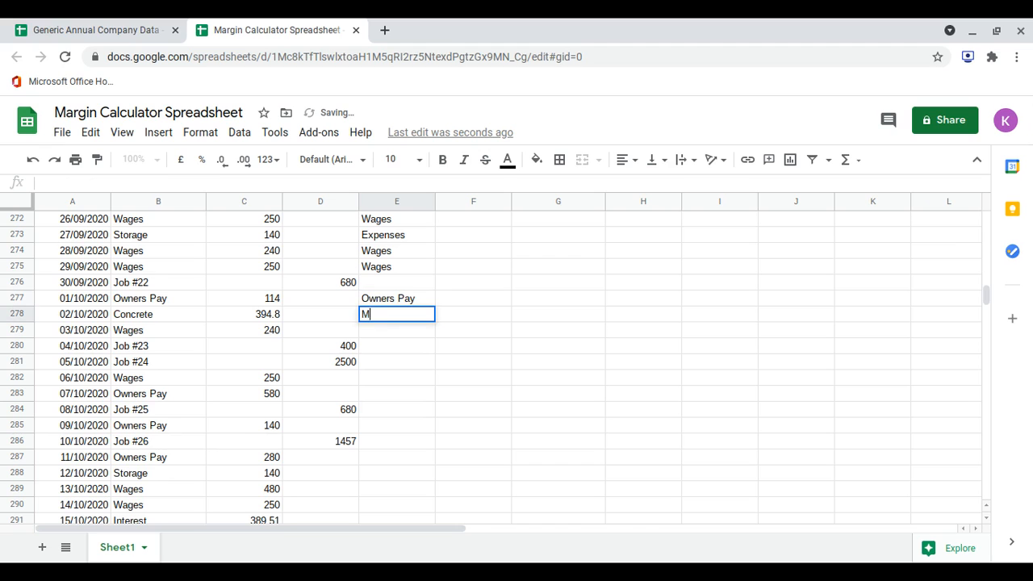
type("aterials")
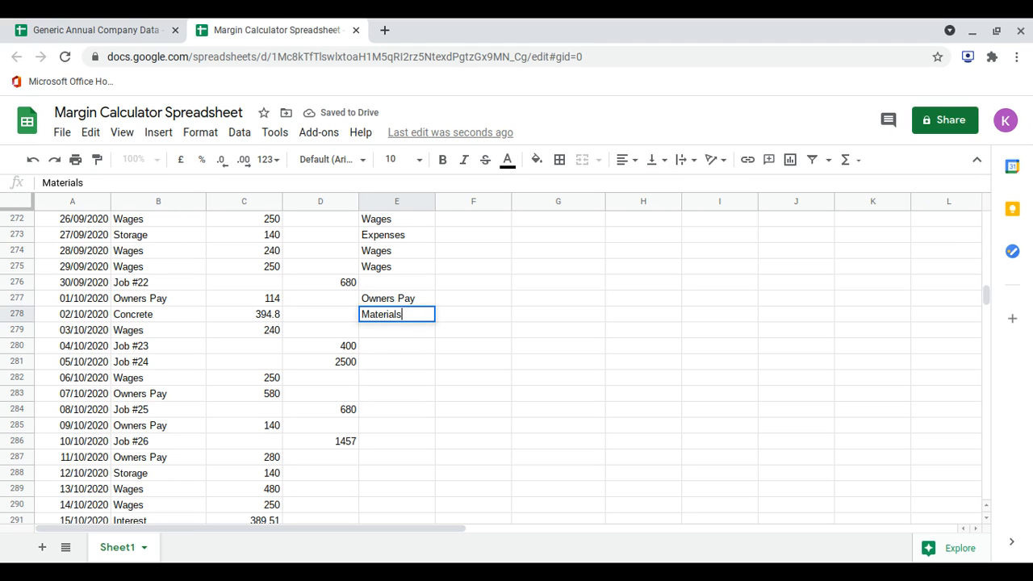
key("Return")
type("Wages")
key("Return")
Enter the category Wages in E282 and Owners Pay in E283, leaving the Job #23 and Job #24 rows blank
key("Down")
key("Down")
type("WAg")
key("BackSpace")
key("BackSpace")
key("BackSpace")
type("ages")
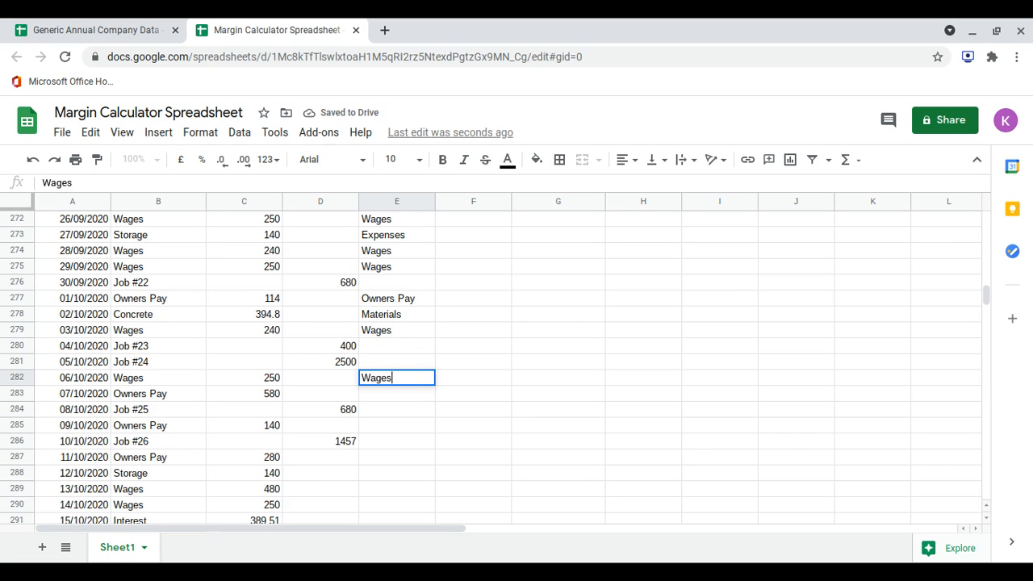
key("Return")
type("Owners Pay")
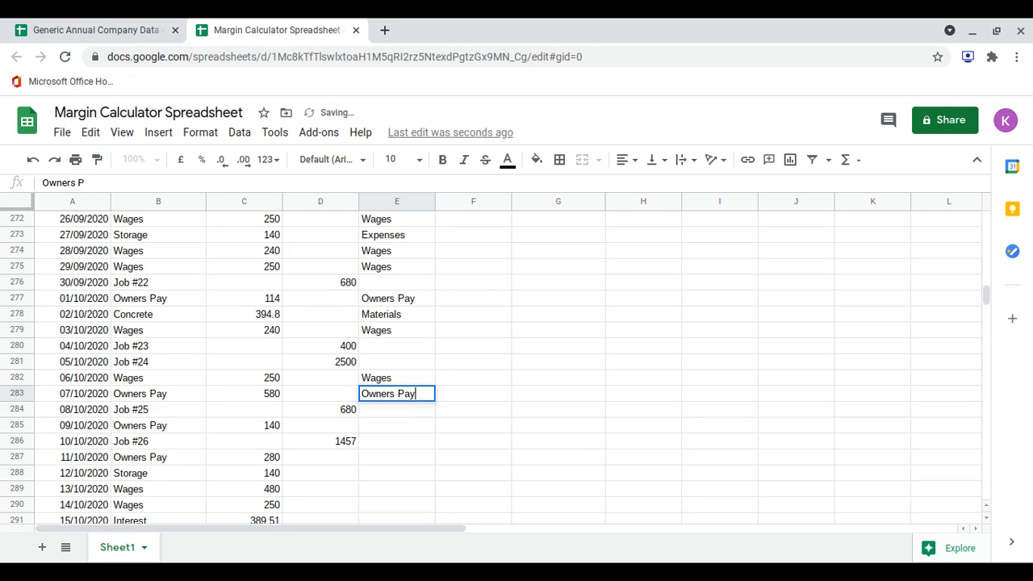
key("Return")
Enter the category Owners Pay in E285 and E287, leaving the Job #25 and Job #26 rows blank
key("Down")
type("Own")
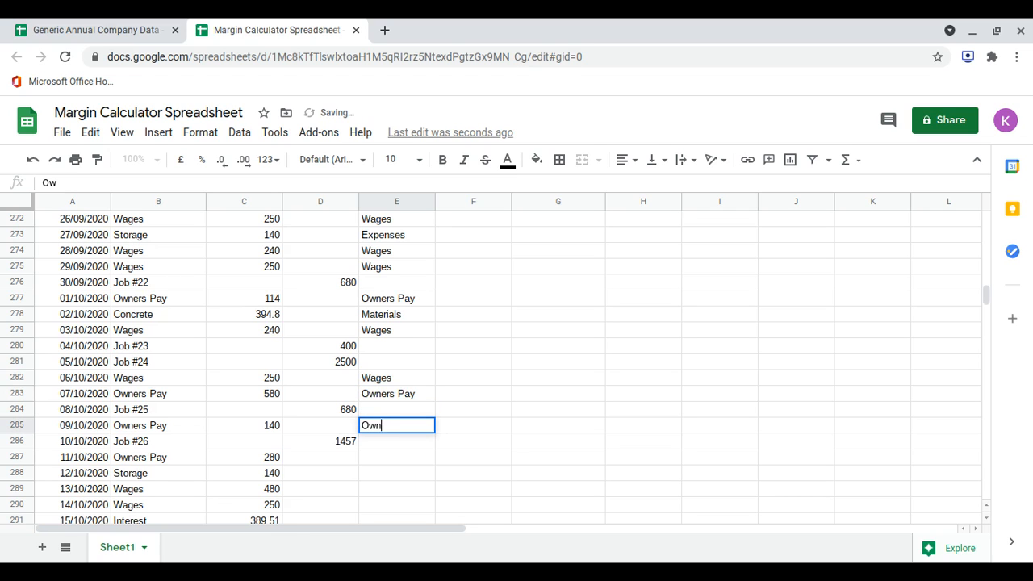
type("ers Pa")
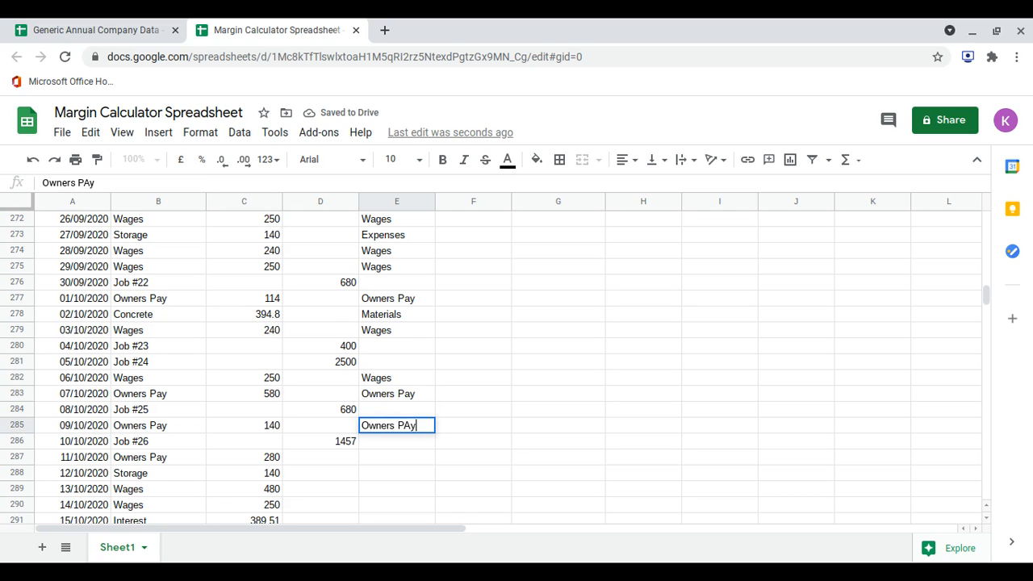
type("y")
key("Return")
scroll(517, 364, "down", 1)
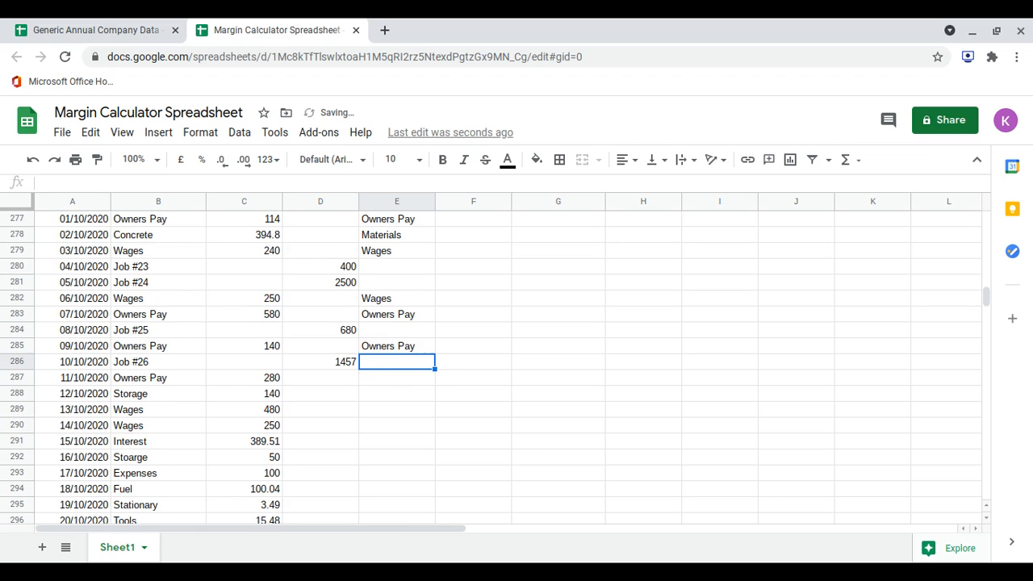
key("Down")
type("Owners")
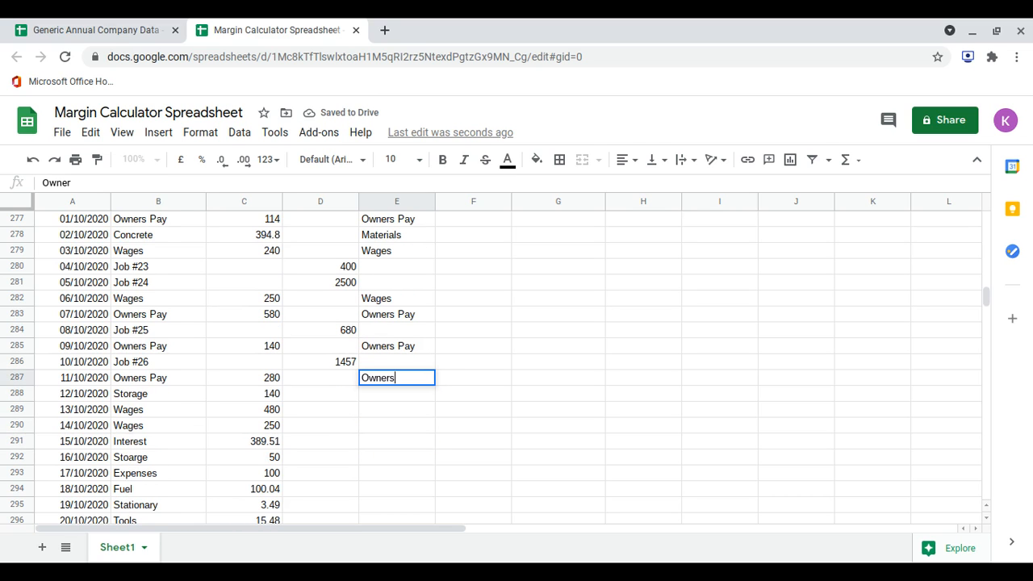
type(" Pay")
key("Return")
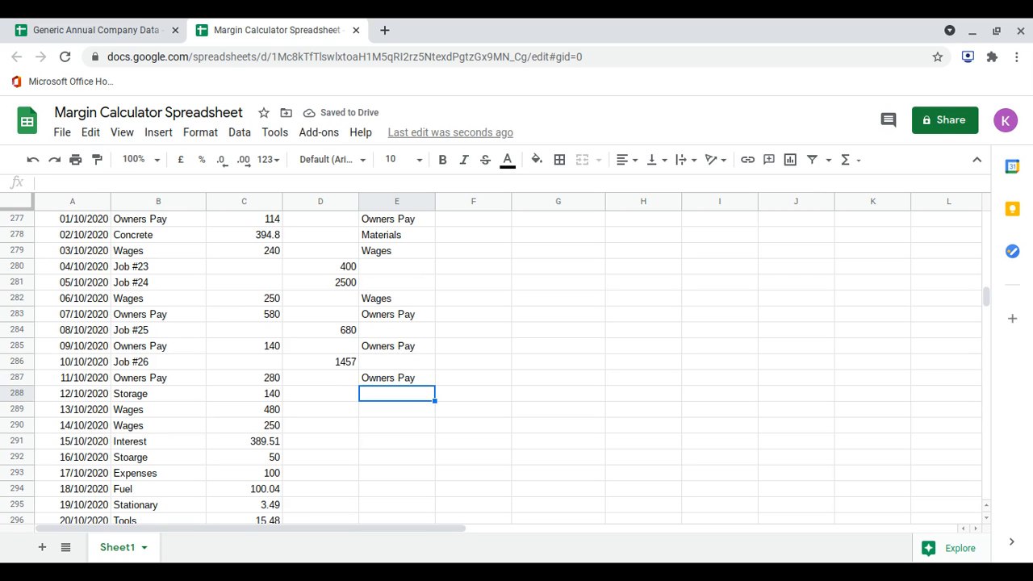
Categorise the 12/10/2020 Storage entry as Expenses in E288 and the 13/10/2020 entry as Wages in E289
type("Ex")
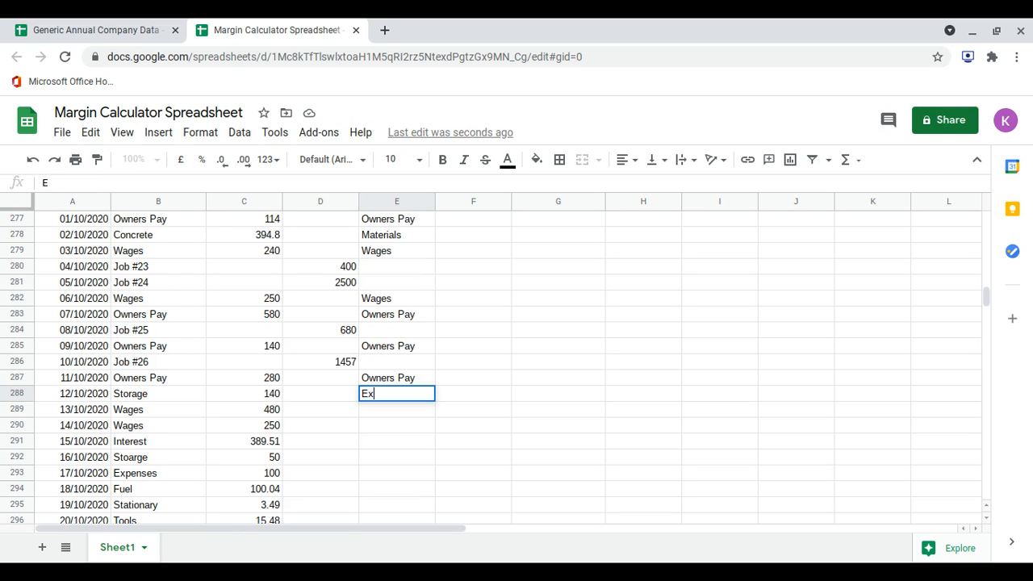
type("penees")
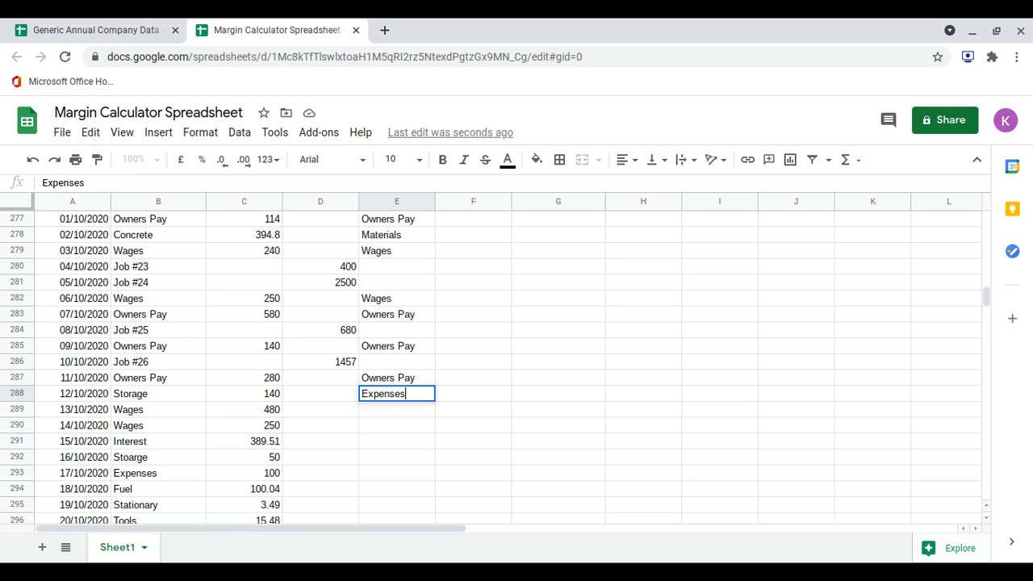
key("Return")
type("Wages")
key("Return")
Enter the category Wages in E290 and Interest in E291
type("A")
key("BackSpace")
type("WAges")
key("BackSpace")
key("BackSpace")
key("BackSpace")
key("BackSpace")
type("ages")
key("Return")
type("Interest")
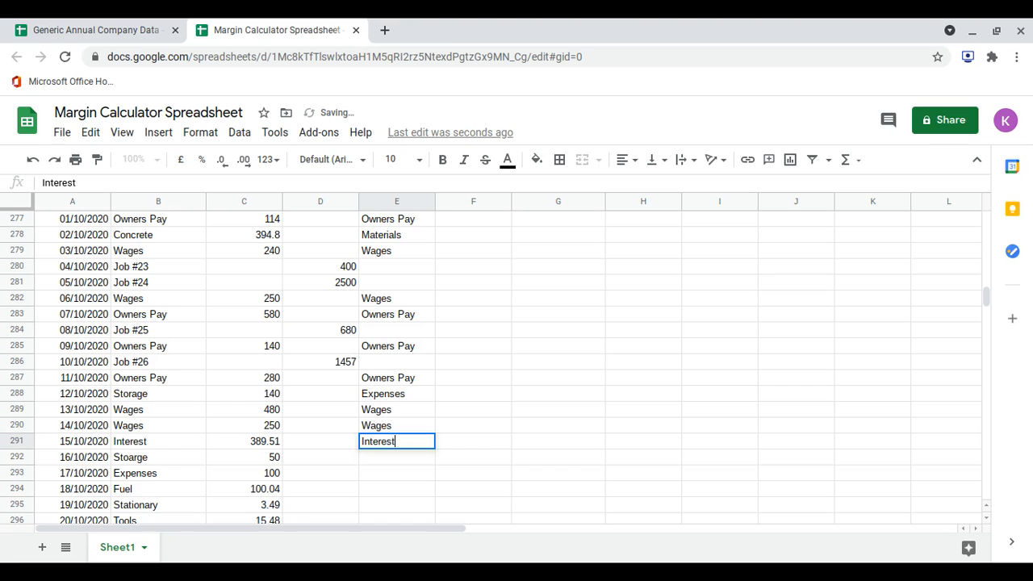
key("Return")
Enter the category Expenses in E292 through E295 for the storage, expenses, fuel and stationary entries
scroll(500, 370, "down", 2)
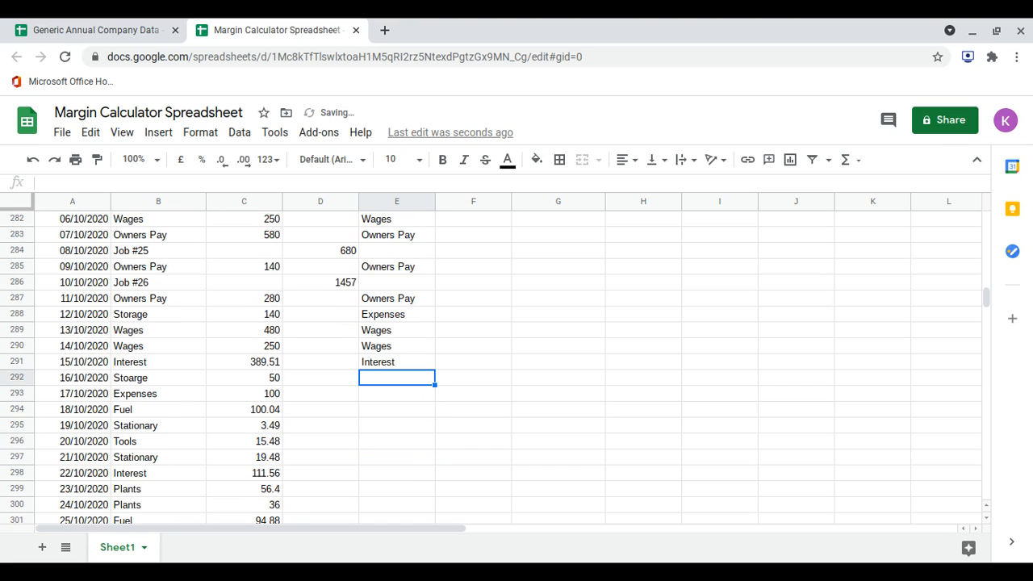
type("Expenses")
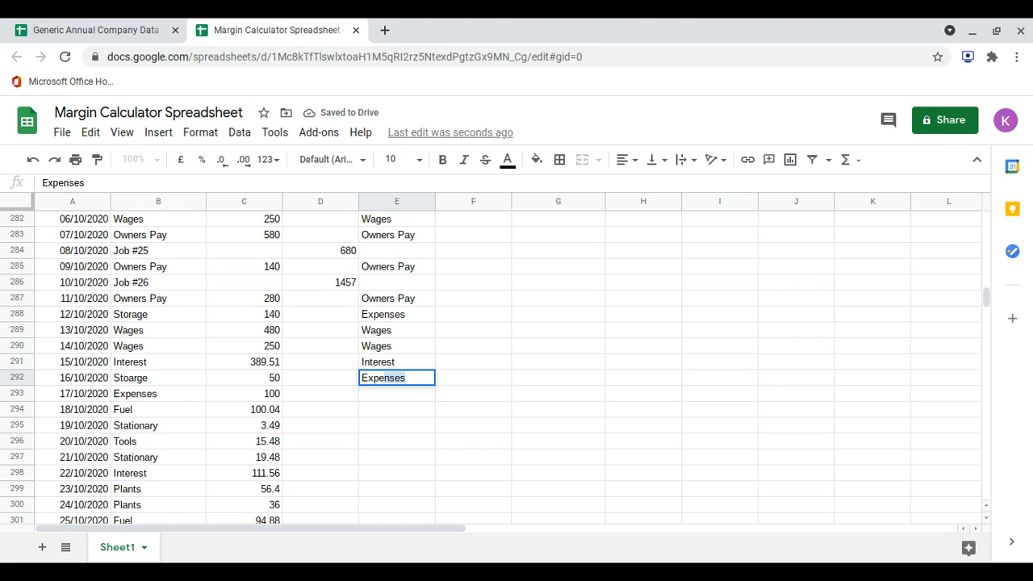
key("Return")
type("Expenses")
key("Return")
type("Exp")
key("Return")
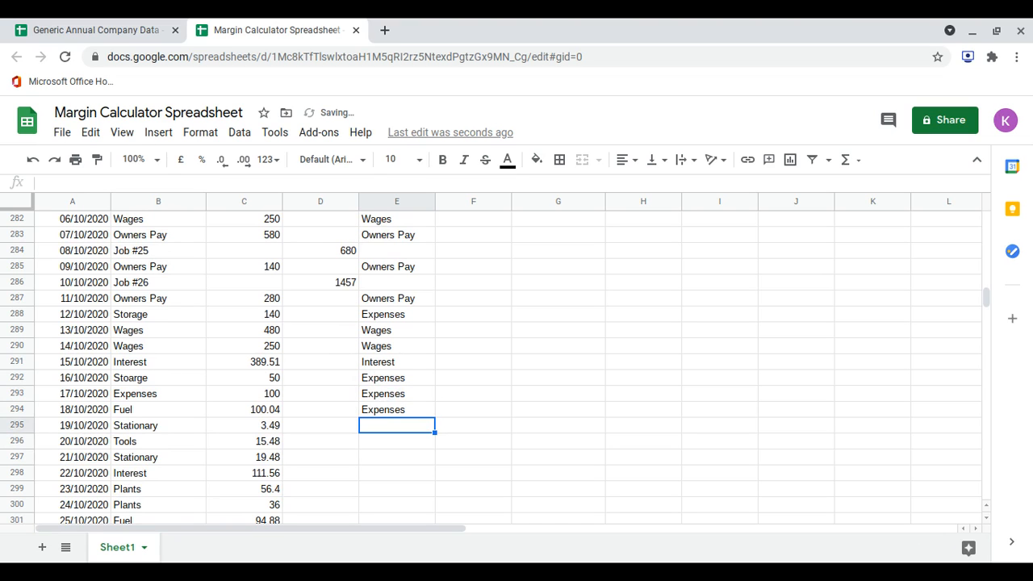
type("Exp")
key("Return")
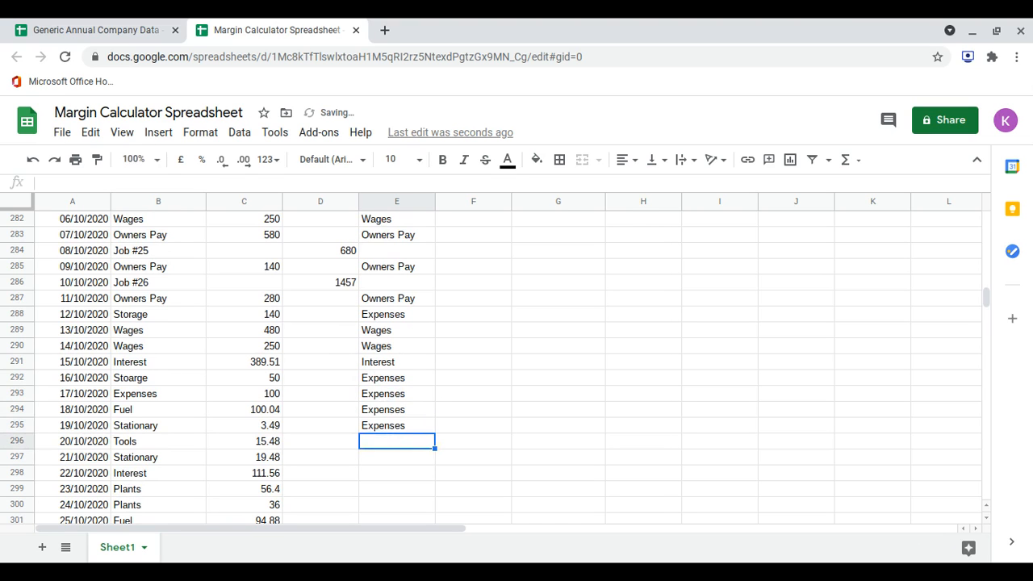
Enter the category Expenses in E296 through E298 for the tools, stationary and interest entries
scroll(500, 363, "down", 1)
type("expenses")
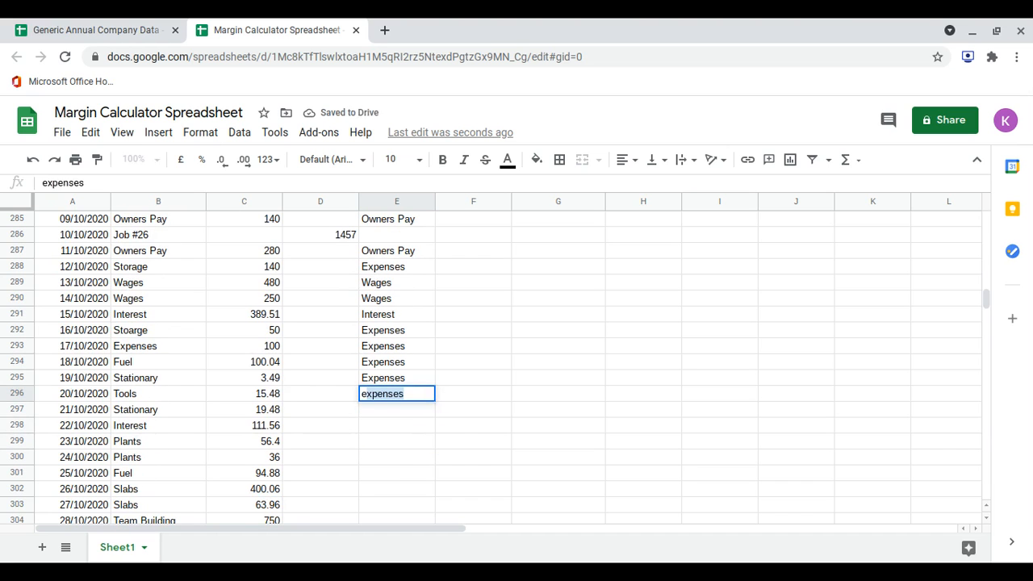
key("Return")
type("exp")
key("Return")
type("exp")
key("Return")
Enter the category Materials in E299 and E300 for the two plants entries
type("ma")
key("BackSpace")
key("BackSpace")
type("Ma")
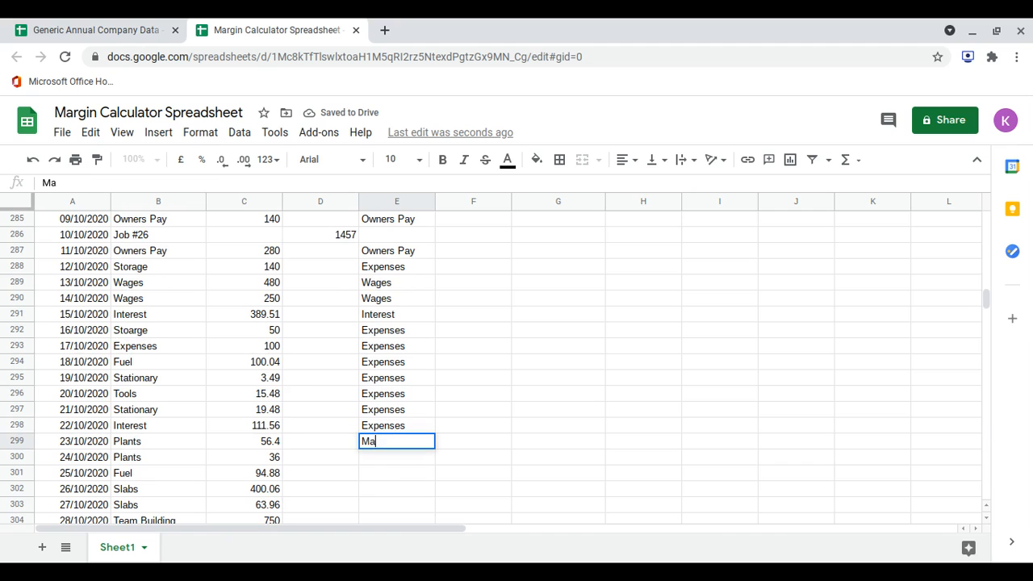
type("terials")
key("Return")
type("Materials")
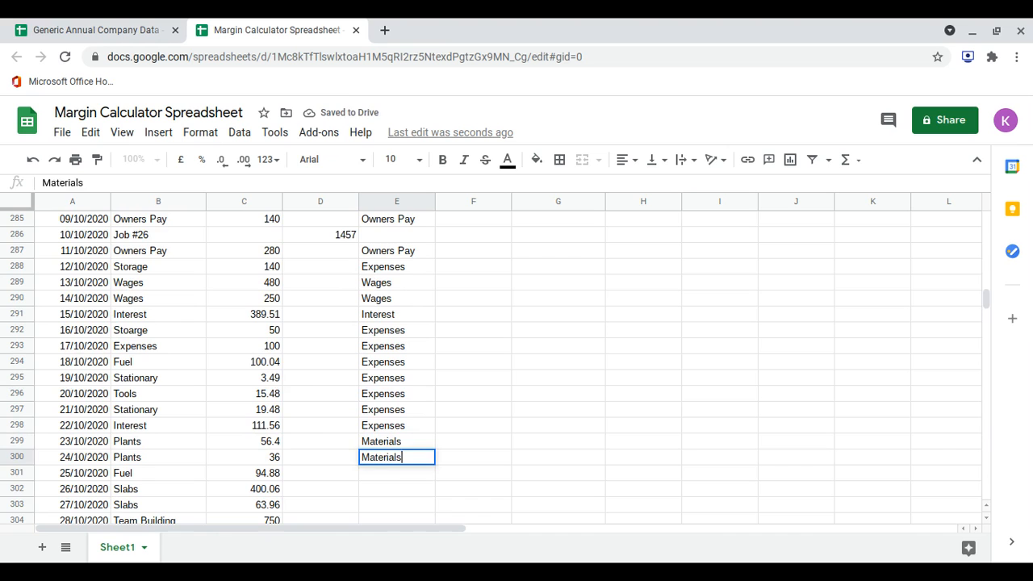
key("Return")
Categorise the 25/10/2020 fuel entry as Expenses in E301 and the two slabs entries in E302 and E303 as Materials
type("Expenses")
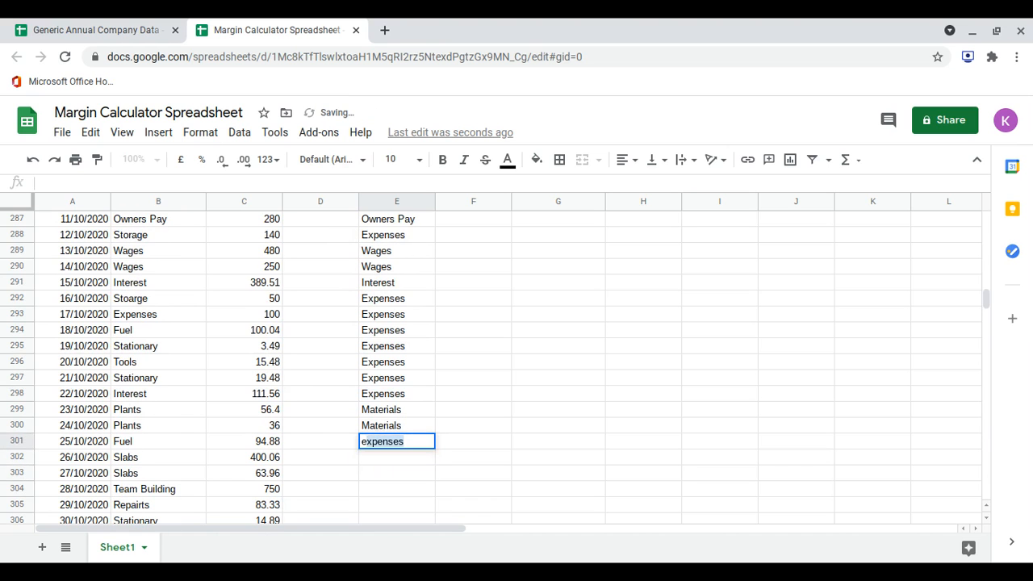
key("Return")
type("materials")
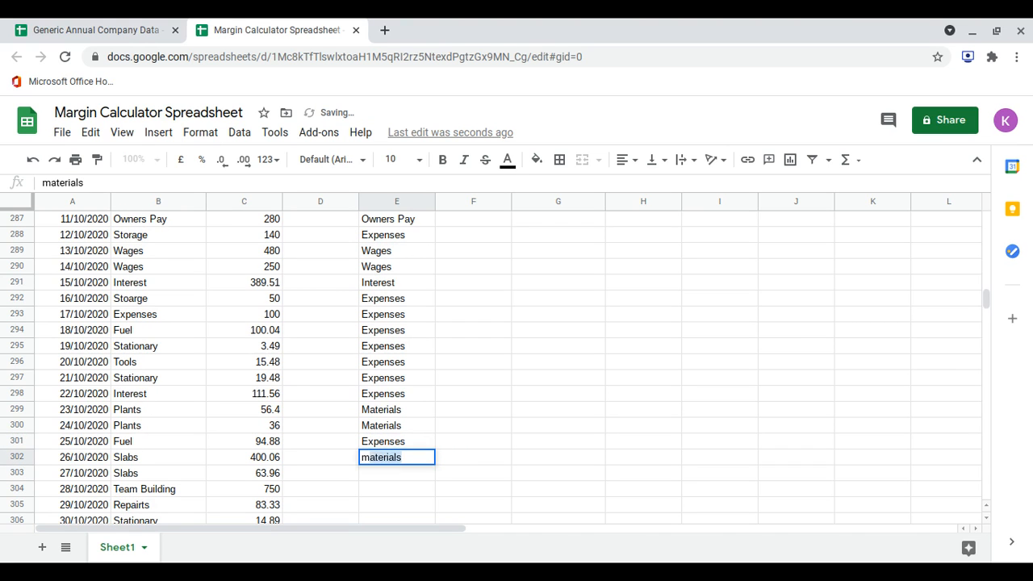
key("Return")
type("materials")
key("Return")
scroll(433, 339, "down", 1)
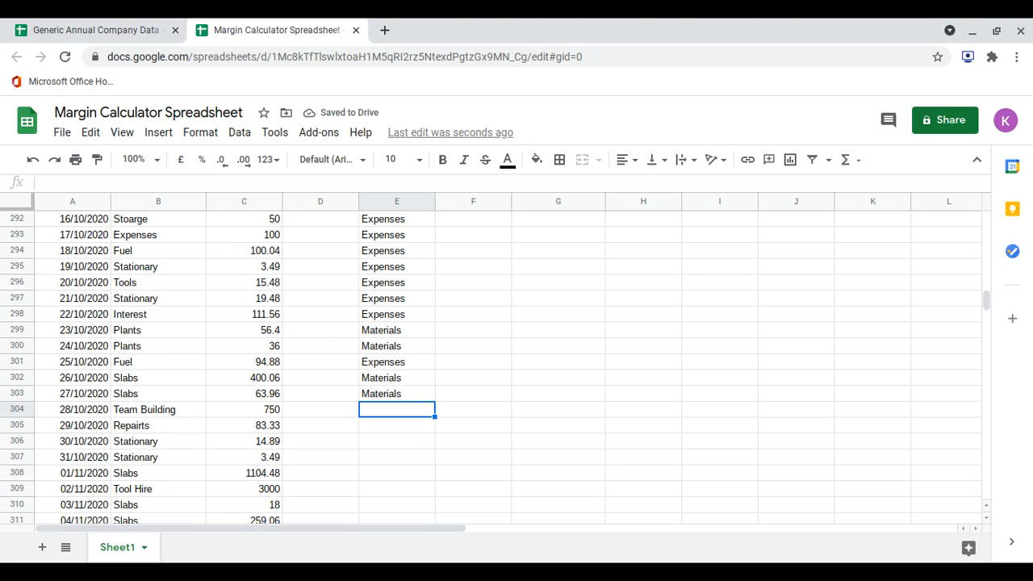
Enter the category Expenses in E304 through E307 for the team building, repairs and stationary entries
type("expenses")
key("Return")
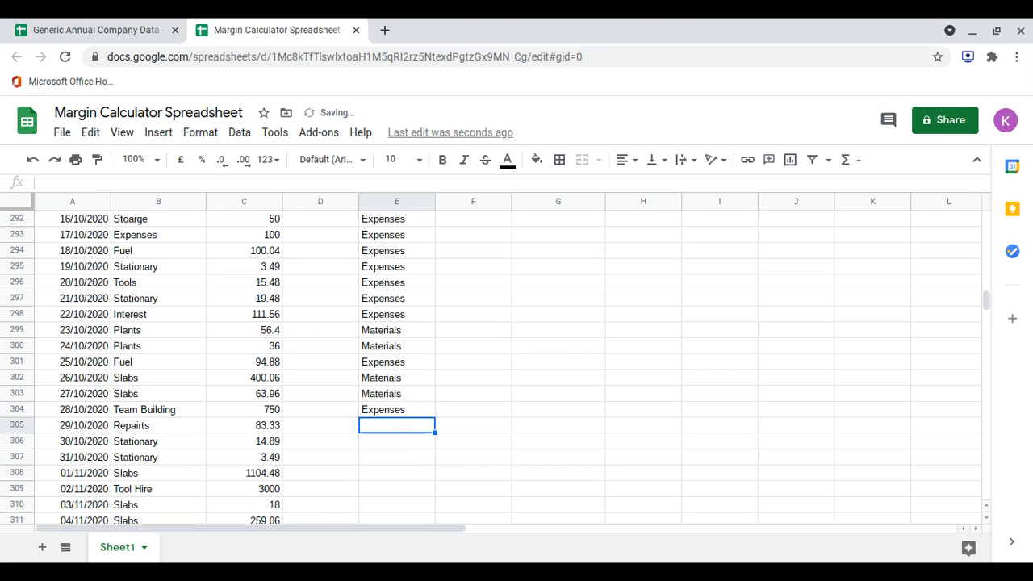
type("expenses")
key("Return")
type("expenses")
key("Return")
type("e")
key("Return")
Categorise the 01/11/2020 slabs entry as Materials in E308 and the tool hire entry as Expenses in E309
scroll(386, 331, "down", 1)
type("materials")
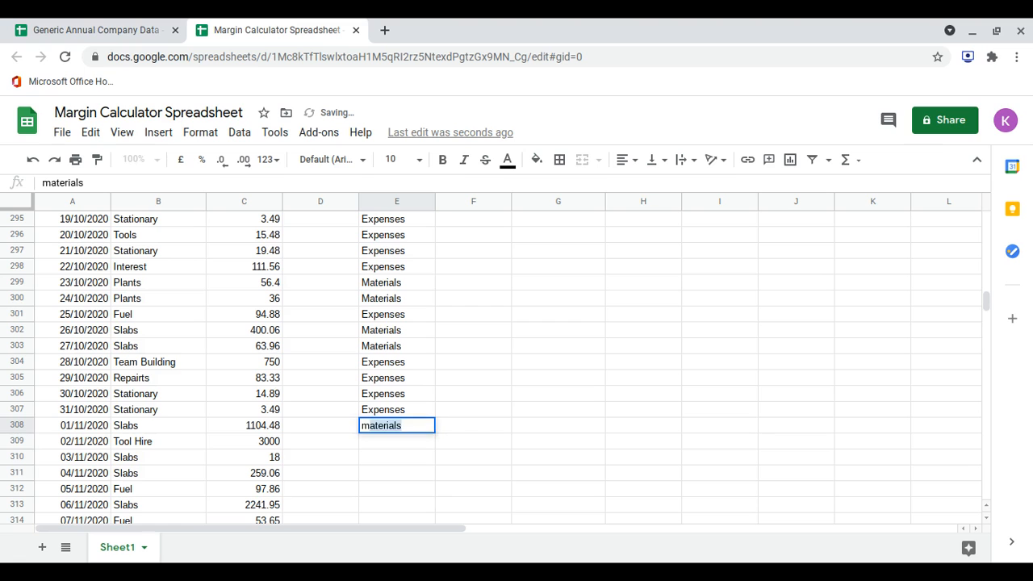
key("Return")
scroll(386, 331, "down", 1)
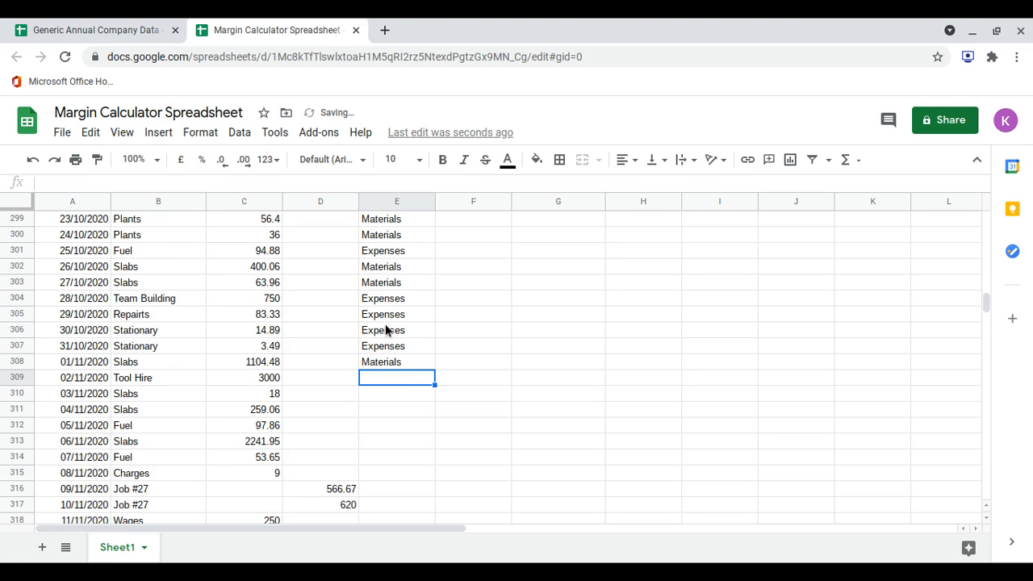
type("expenses")
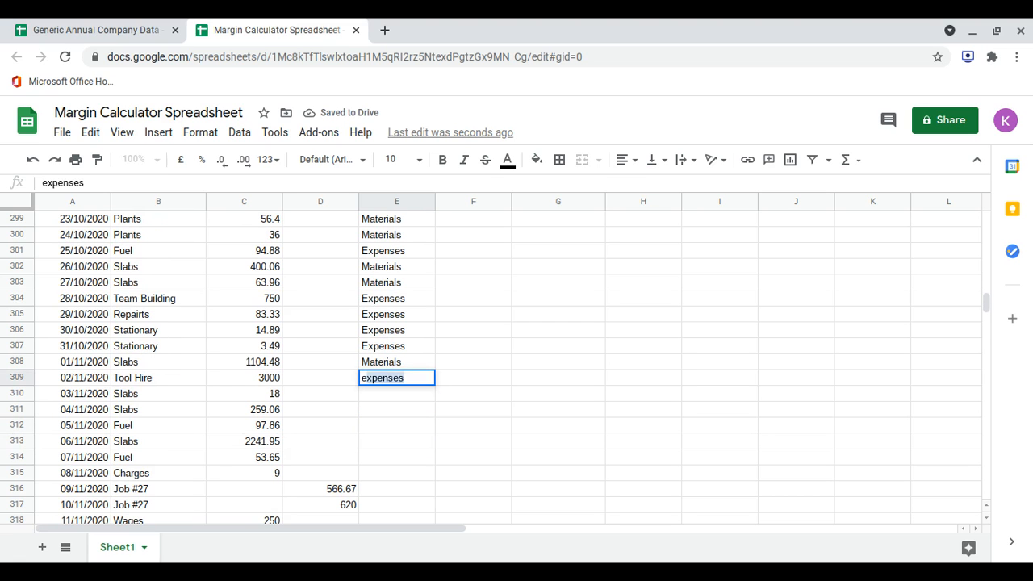
key("Return")
Enter Materials in E310 and E311 for the slabs entries and Expenses in E312 for the fuel entry
type("materials")
key("Return")
type("materials")
key("Return")
type("expenses")
key("Return")
Enter Materials in E313 for the slabs entry and Expenses in E314 and E315 for the fuel and charges entries
type("materials")
key("Return")
type("expenses")
key("Return")
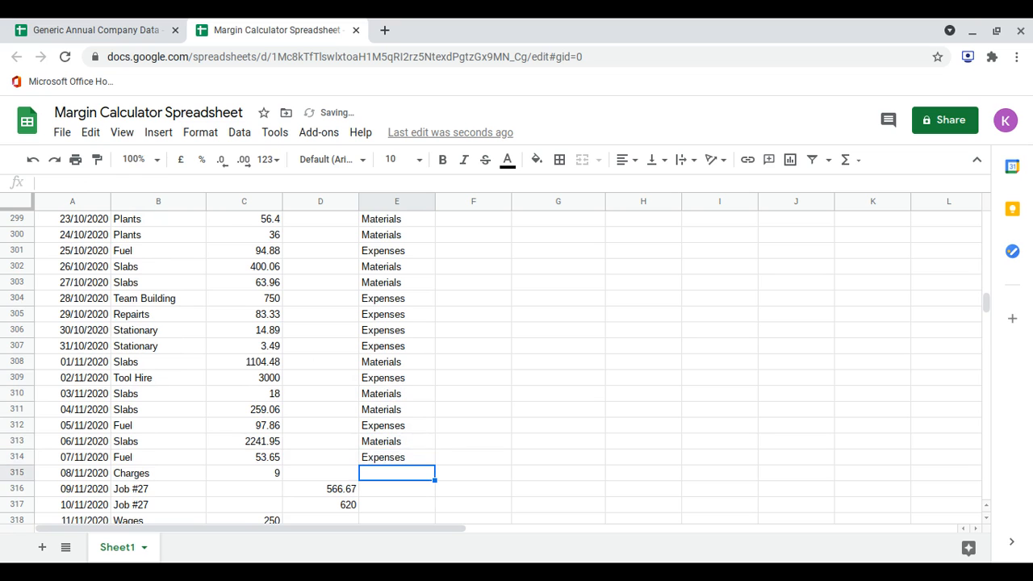
scroll(516, 363, "down", 1)
type("expenses")
key("Return")
Leave the Job #27 rows uncategorised and enter the category Wages in E318 and E319
scroll(517, 363, "down", 1)
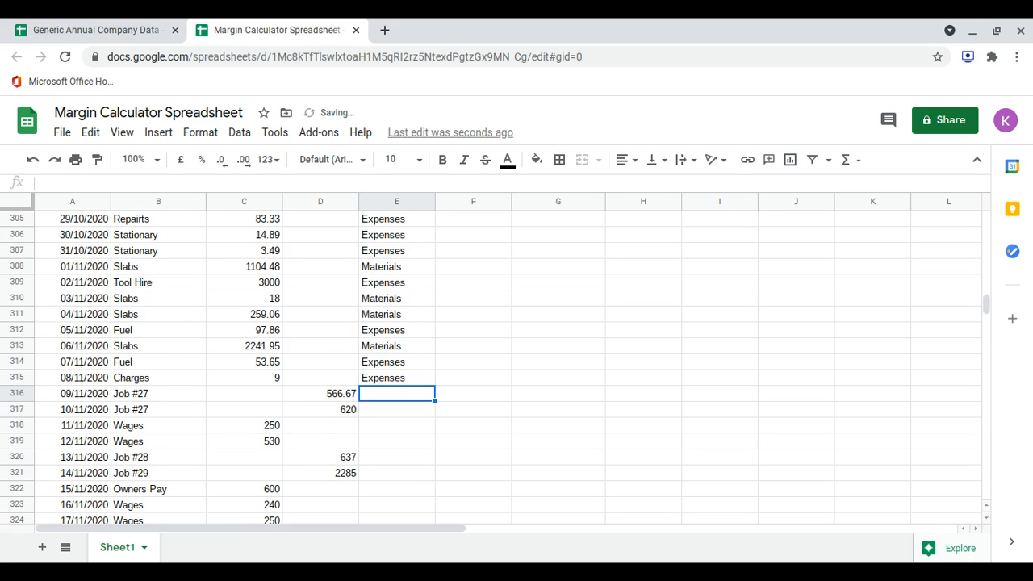
scroll(516, 363, "down", 1)
key("Down")
key("Down")
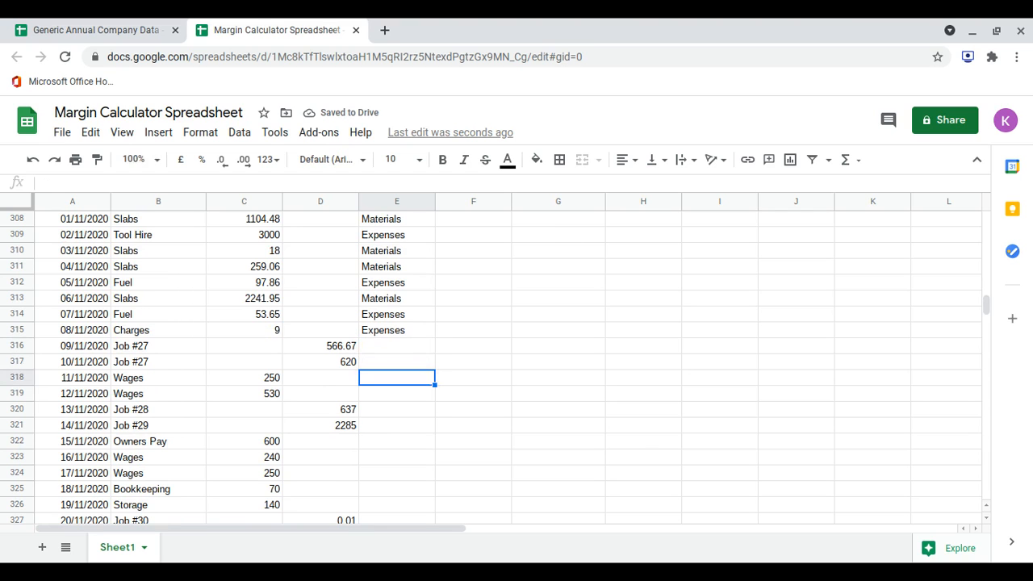
type("w")
key("Return")
key("Up")
type("Wages")
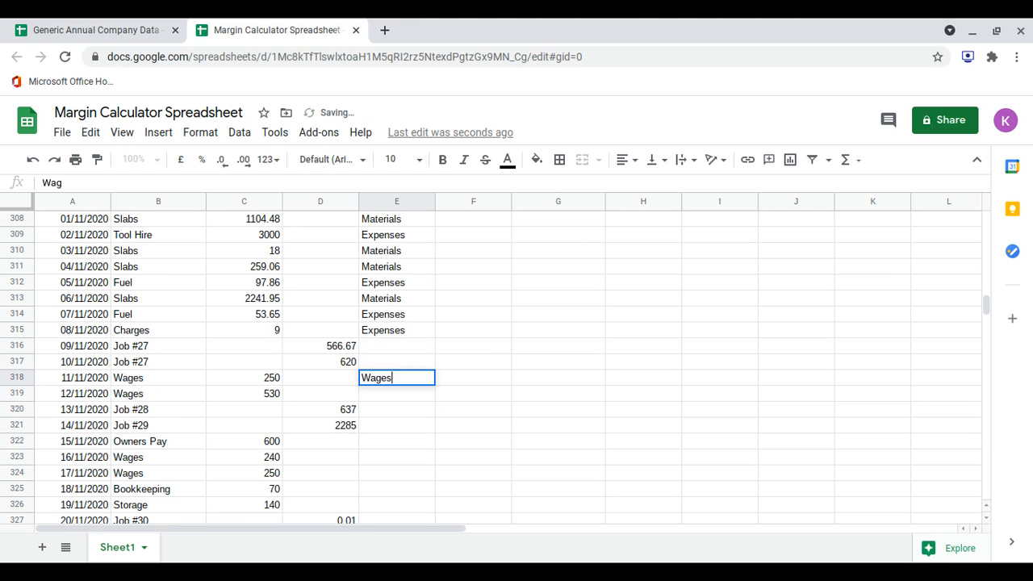
key("Return")
type("Wages")
key("Return")
Skip the Job #28 and Job #29 rows and enter the category Owners Pay in E322
key("Down")
type("Own")
key("BackSpace")
key("BackSpace")
key("BackSpace")
key("Return")
type("Own")
key("BackSpace")
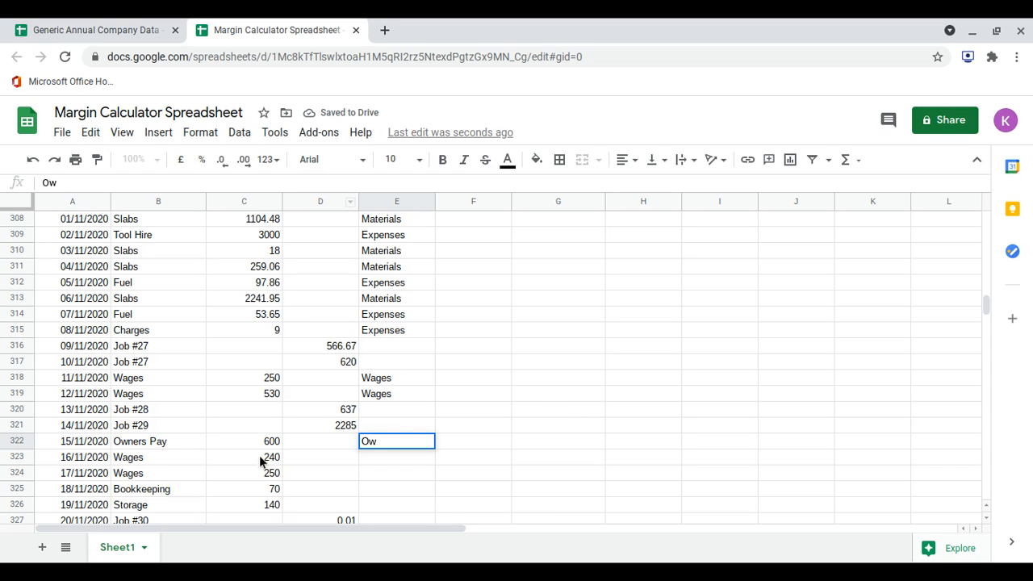
type("ners Pay")
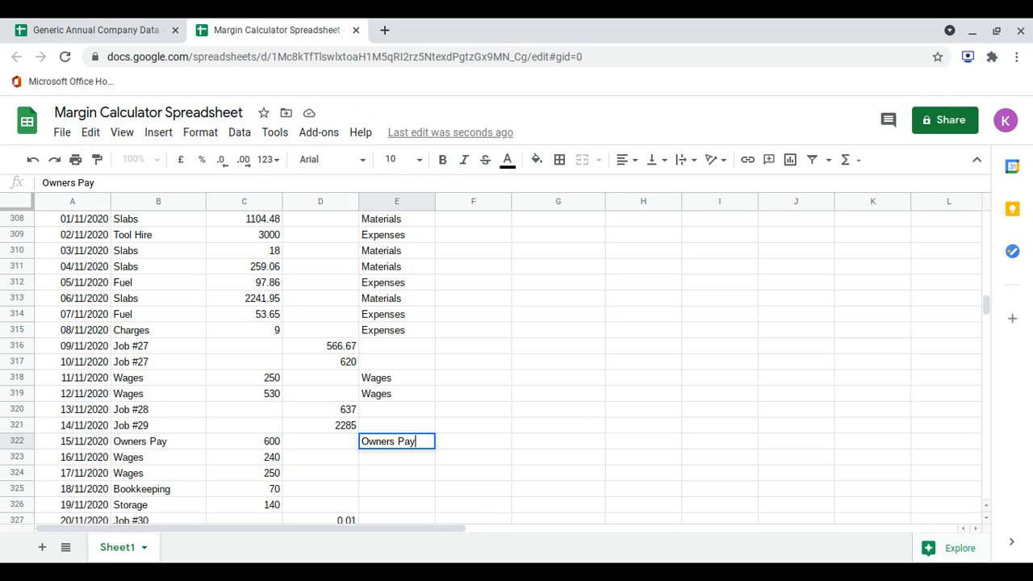
key("Return")
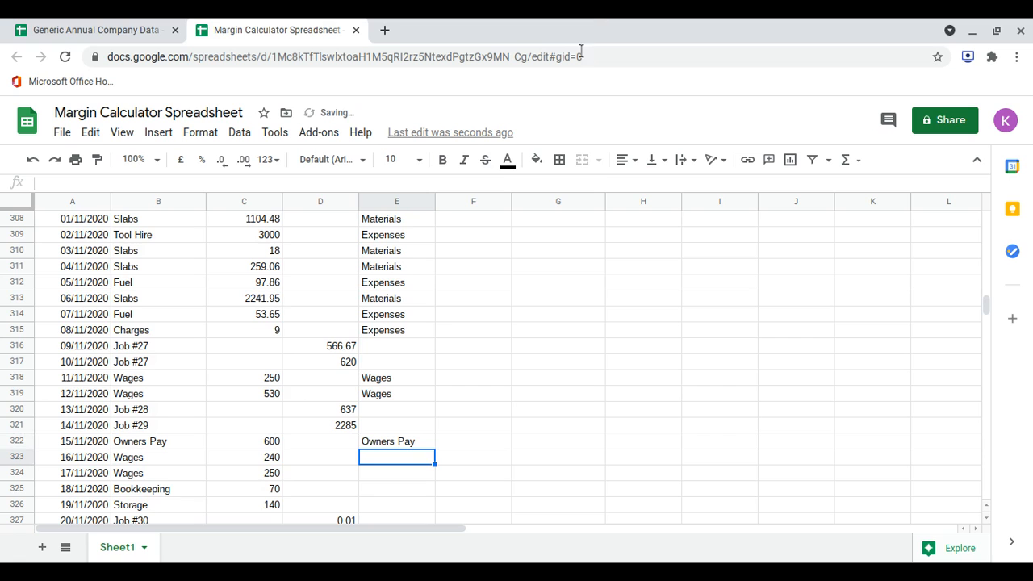
Enter the category Wages in E323 and E324 for the 16/11/2020 and 17/11/2020 entries
scroll(437, 325, "down", 1)
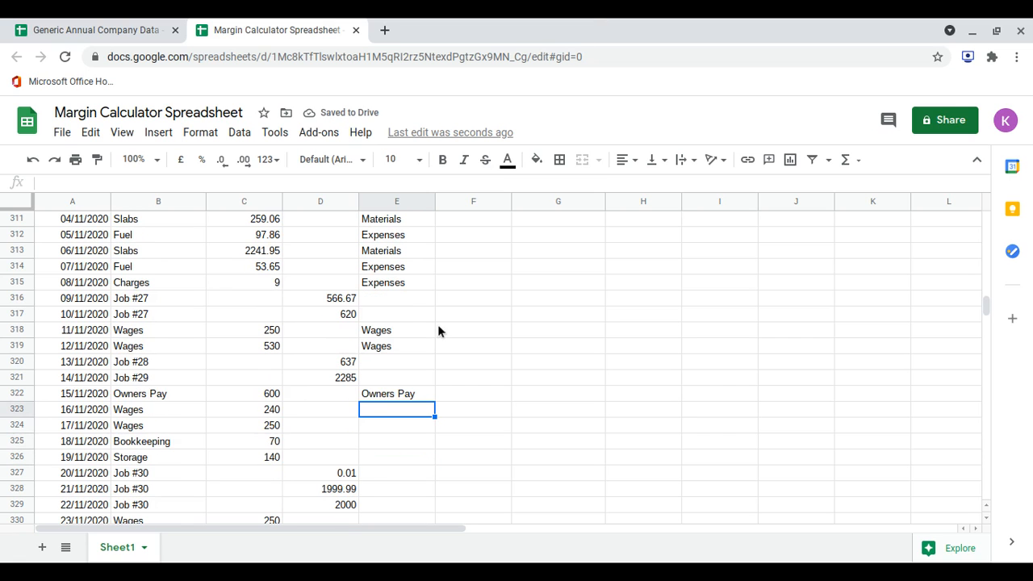
type("Wages")
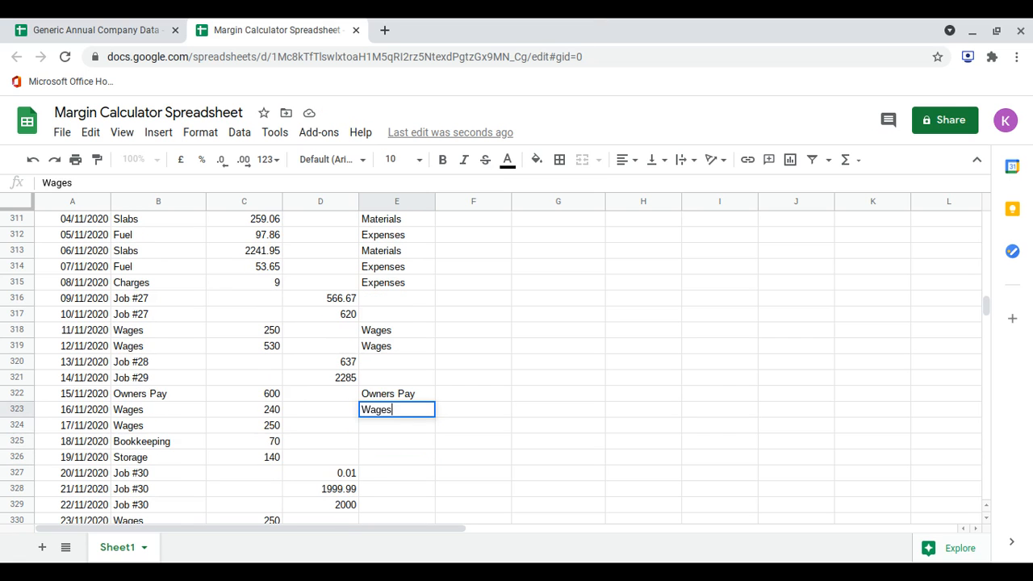
key("Return")
type("Wages")
key("Return")
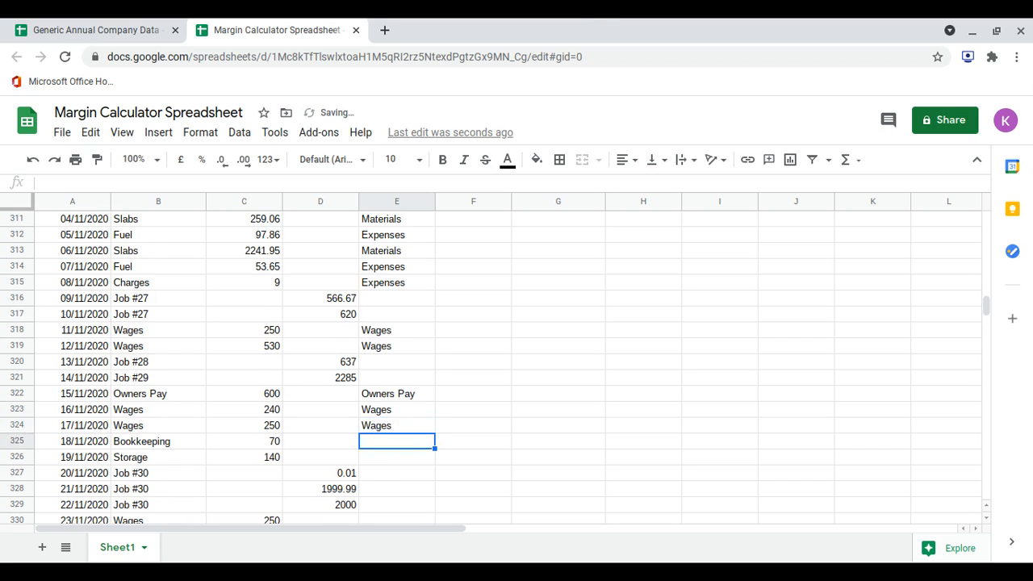
Enter the category Expenses in E325 and E326 for the bookkeeping and storage entries
scroll(219, 363, "down", 2)
type("Expense")
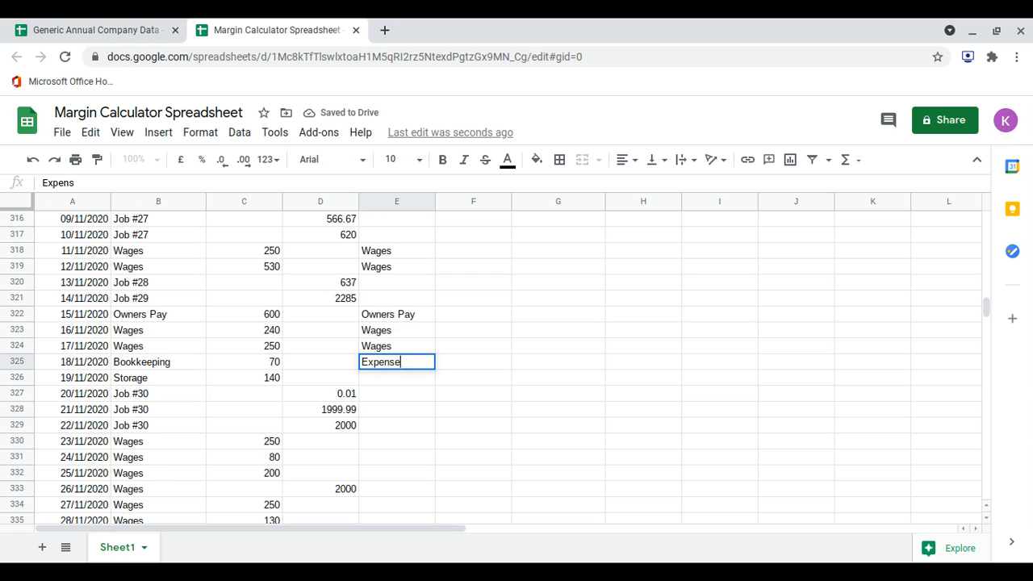
key("Return")
type("expenses")
key("Return")
Skip the Job #30 rows and enter the category Wages in E330 through E332
key("Return")
key("Return")
scroll(517, 363, "down", 2)
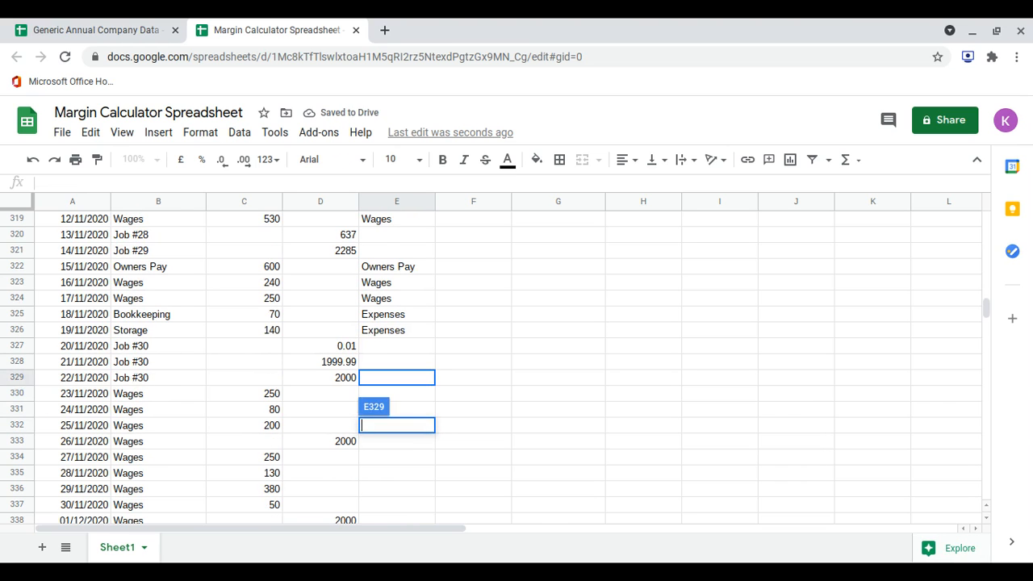
key("Return")
type("Wag")
key("Return")
type("Wage")
key("Return")
type("Wa")
key("Return")
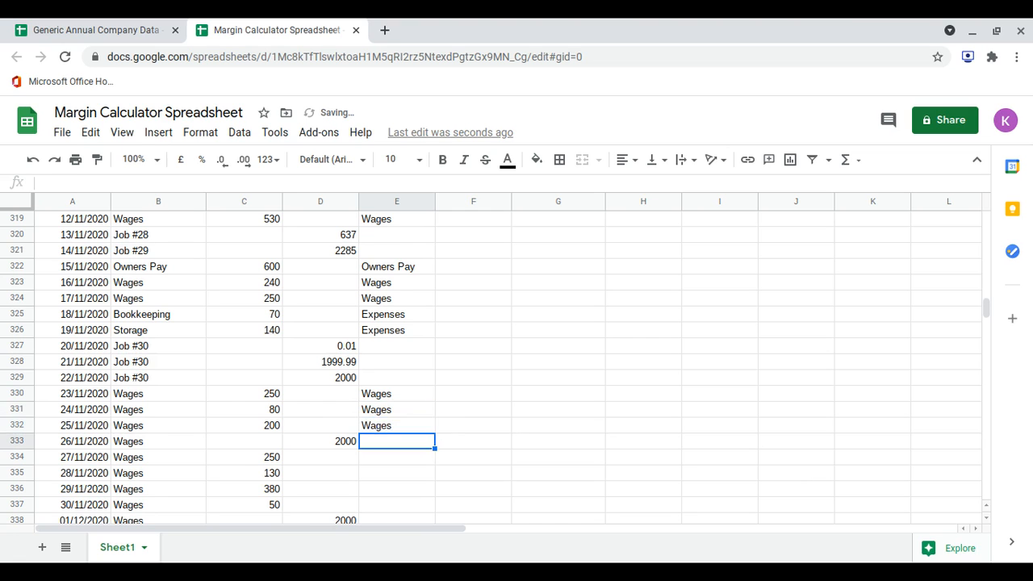
Leave the 26/11/2020 income row uncategorised and enter the category Wages in E334 through E337
scroll(517, 363, "down", 2)
key("Return")
key("Return")
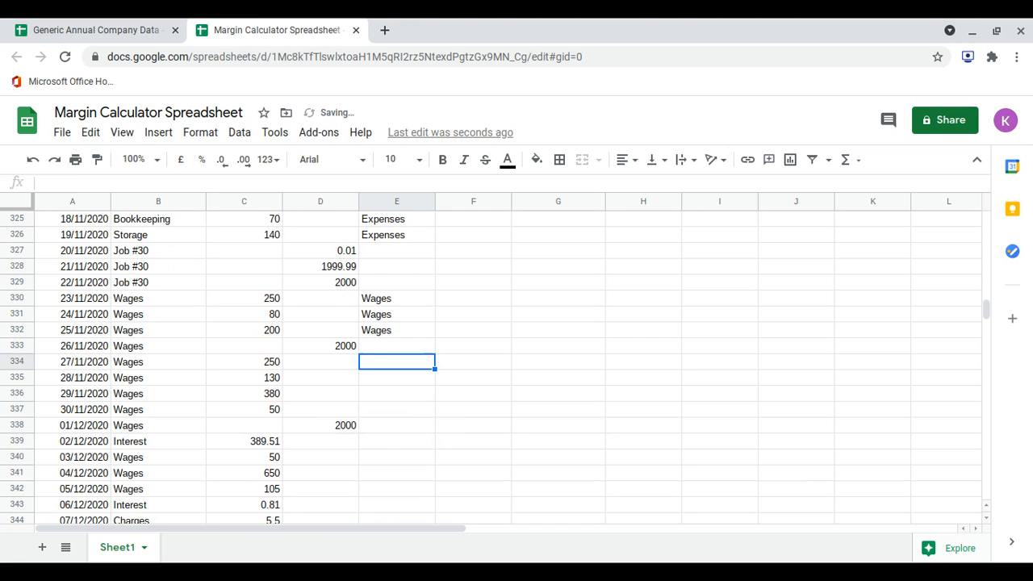
type("Wag")
key("Return")
type("Wa")
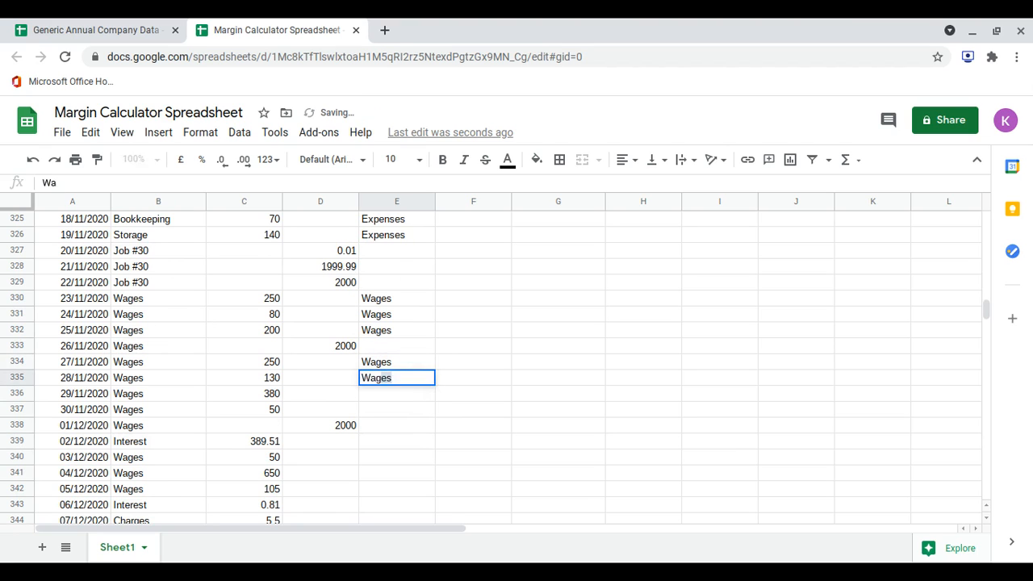
key("Return")
type("Wa")
key("Return")
type("Wahes")
key("Return")
key("Up")
type("Wages")
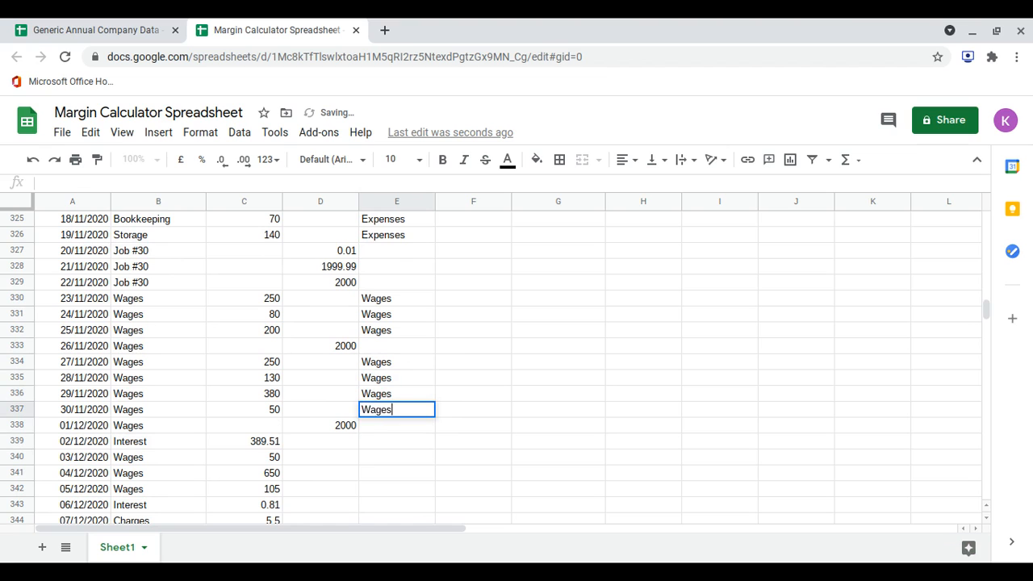
key("Return")
Replace the description of the 01/12/2020 income entry in B338 with Job x
key("Left")
key("Left")
key("Left")
key("BackSpace")
type("Job #")
key("BackSpace")
type("x")
scroll(517, 363, "down", 1)
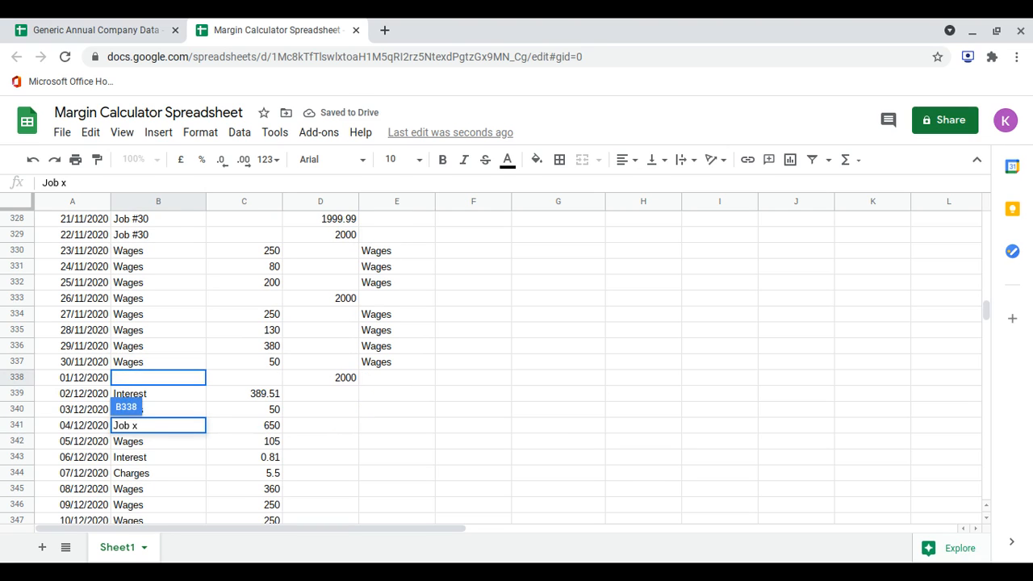
key("Return")
Enter the category Expenses in E339 for the 02/12/2020 interest entry
key("Right")
key("Right")
key("Right")
type("e")
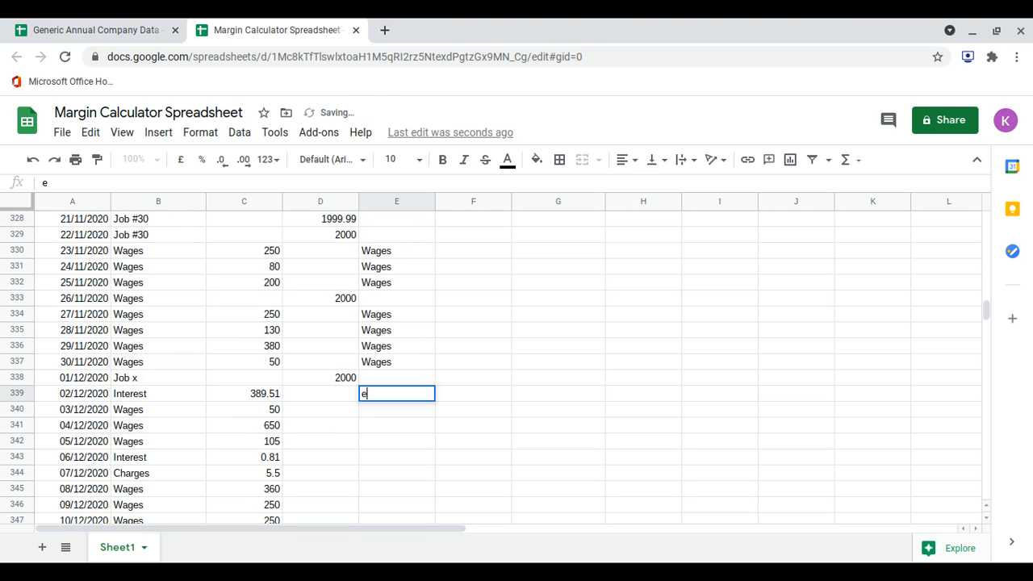
key("BackSpace")
type("Expenses")
key("Return")
Enter the category Wages in E340 through E342 for the 03/12/2020 to 05/12/2020 entries
type("wage")
key("BackSpace")
key("BackSpace")
key("BackSpace")
key("BackSpace")
type("Wages")
key("Return")
type("Wages")
key("Return")
type("Wages")
key("Return")
Enter the category Expenses in E343 and E344 for the interest and charges entries
type("expenses")
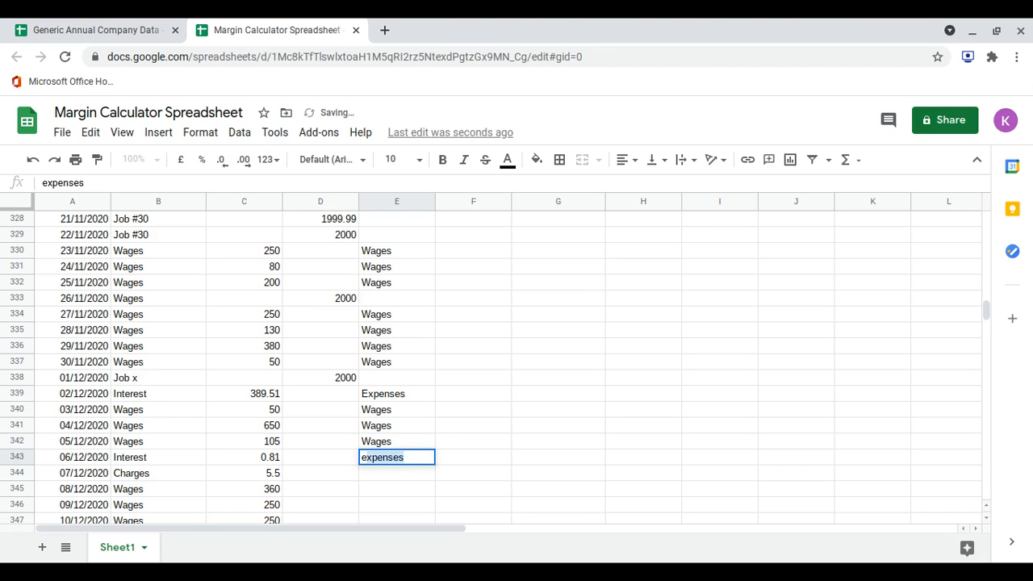
key("Return")
scroll(517, 363, "down", 2)
type("ex")
key("Return")
Enter the category Wages in E345 through E347 for the 08/12/2020 to 10/12/2020 entries
type("w")
key("Return")
type("e")
key("BackSpace")
key("BackSpace")
type("w")
key("Return")
type("w")
key("Return")
Skip the Job #31 row and enter the category Wages in E349
key("Down")
type("w")
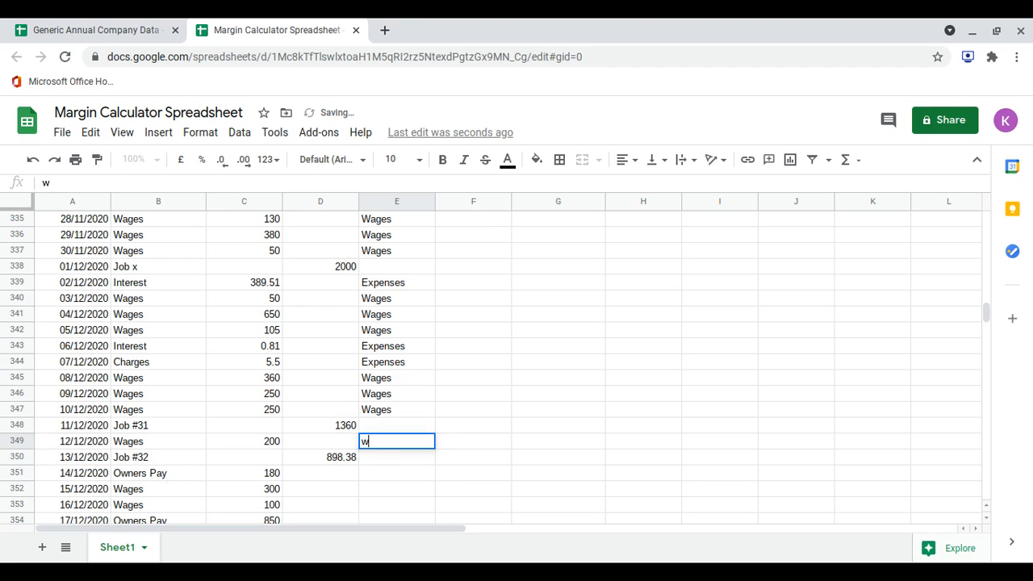
type("w")
key("Return")
Skip the Job #32 row and enter the category Owners Pay in E351
key("Down")
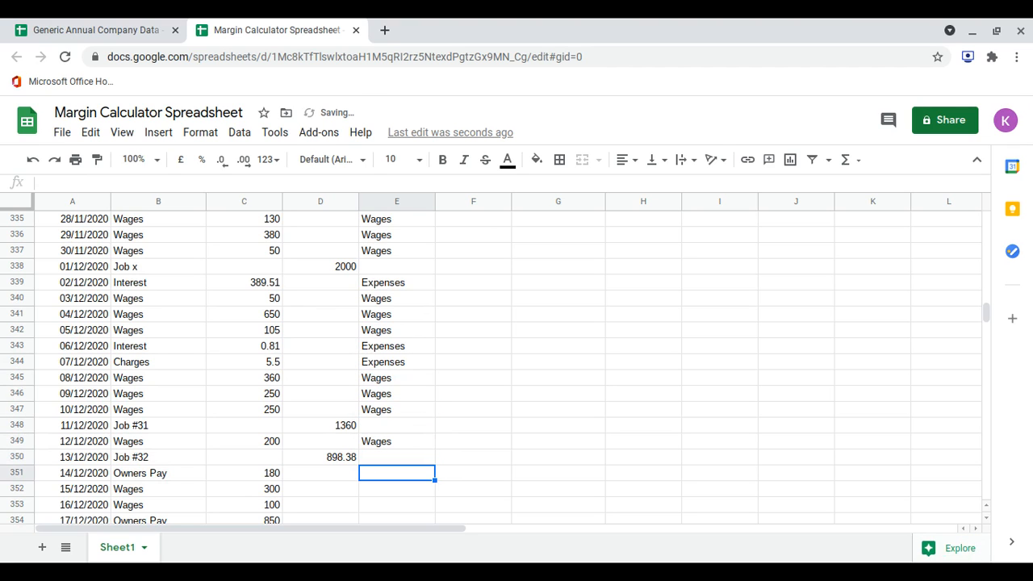
type("Pw")
key("BackSpace")
type("Own")
key("BackSpace")
key("BackSpace")
key("BackSpace")
key("BackSpace")
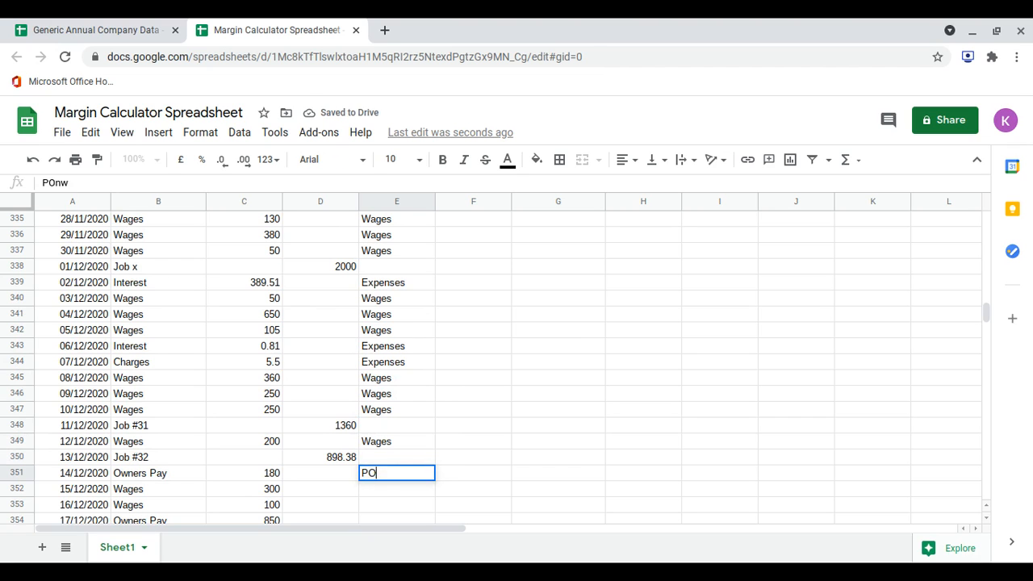
type("Owners Pay")
key("Return")
scroll(509, 363, "down", 2)
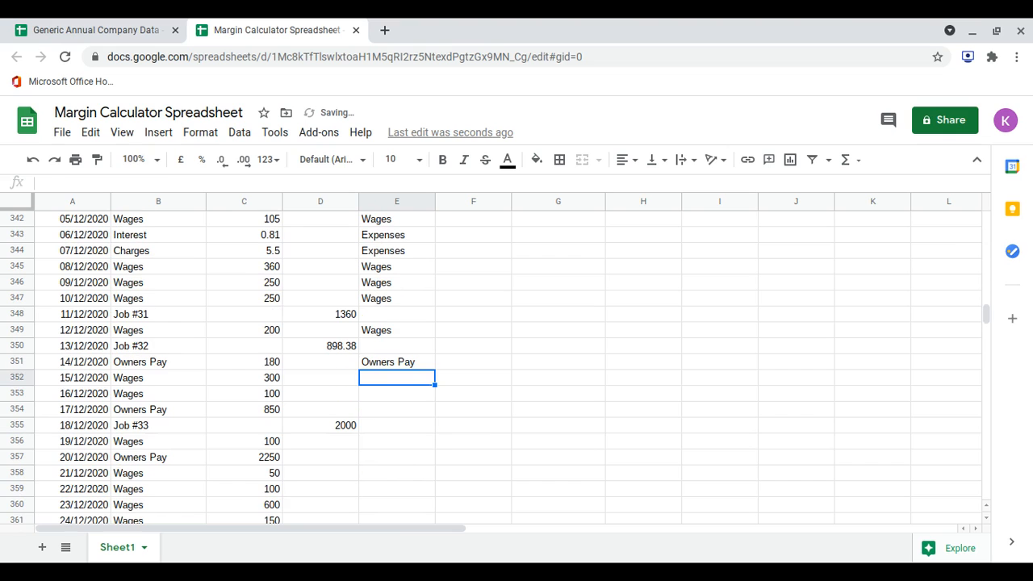
Enter the category Wages in E352 and E353 and Owners Pay in E354
type("Wages")
key("Return")
type("W")
key("Return")
type("o")
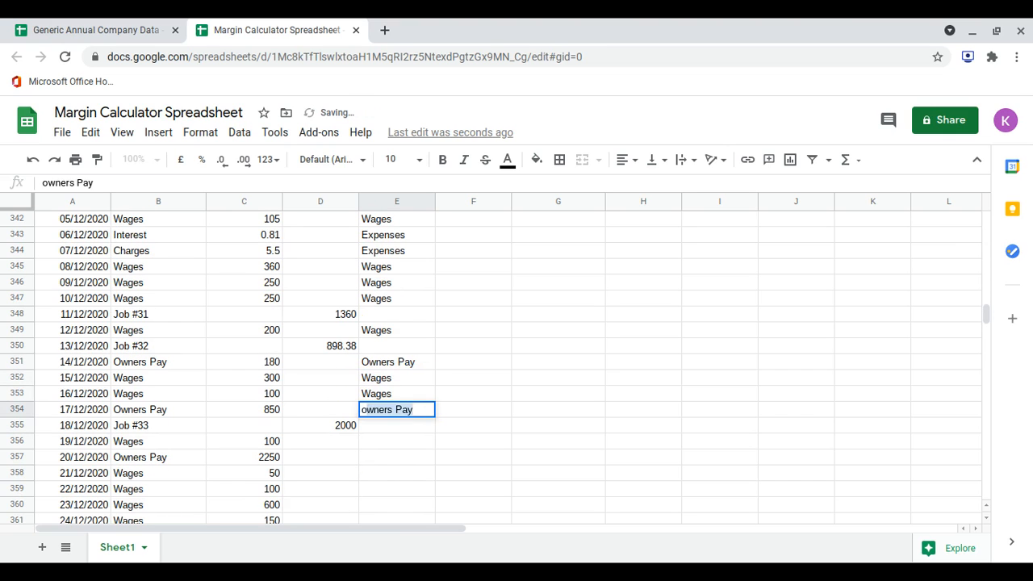
key("Return")
Skip the Job #33 row and enter the category Wages in E356 and Owners Pay in E357
key("Return")
type("Wag")
key("Return")
type("Owners Pay")
key("Return")
Enter the category Wages in E358 through E361 for the 21/12/2020 to 24/12/2020 entries
scroll(484, 363, "down", 2)
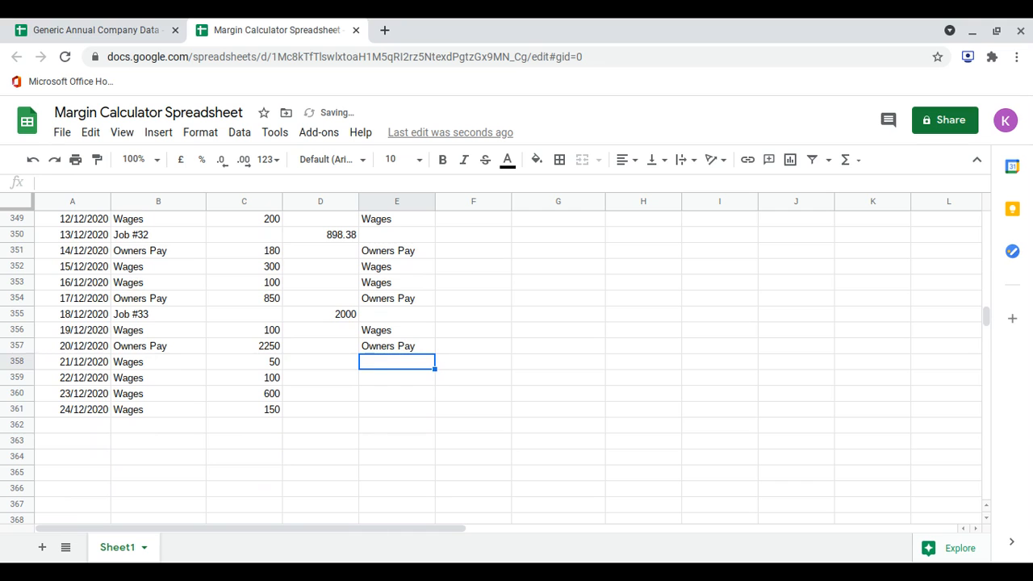
type("W")
key("Return")
type("w")
key("Return")
type("w")
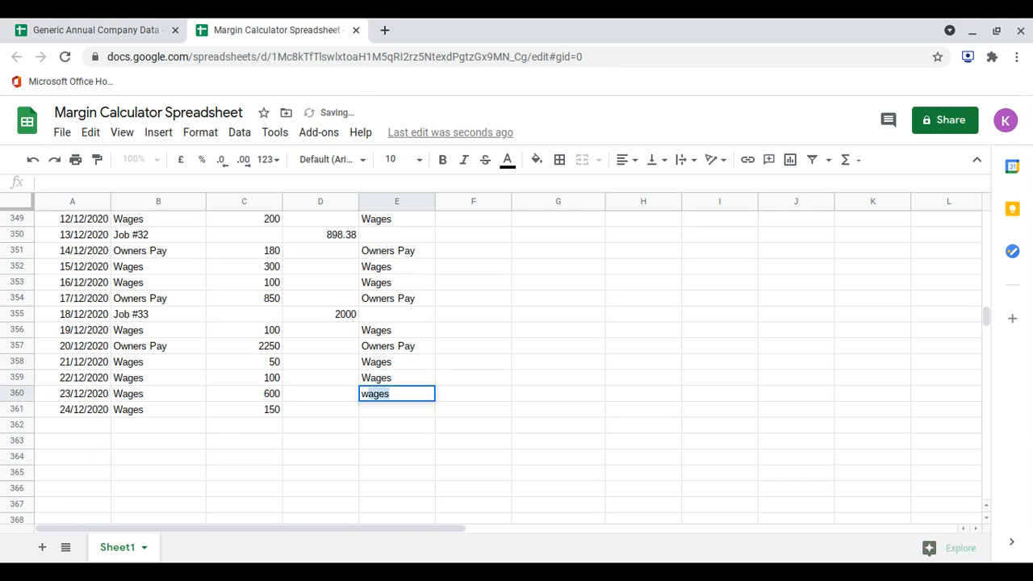
key("Return")
type("w")
key("Return")
Check the formulas behind the Materials total, Total Outgoings and Total of Categories, and compare them with the category spends in H3:H10
scroll(630, 360, "up", 20)
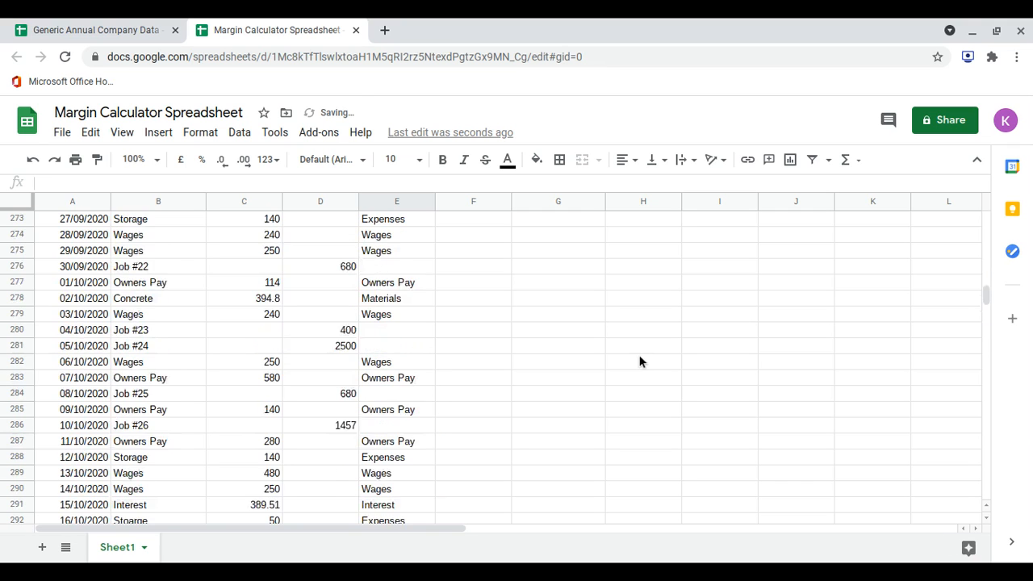
scroll(640, 362, "up", 20)
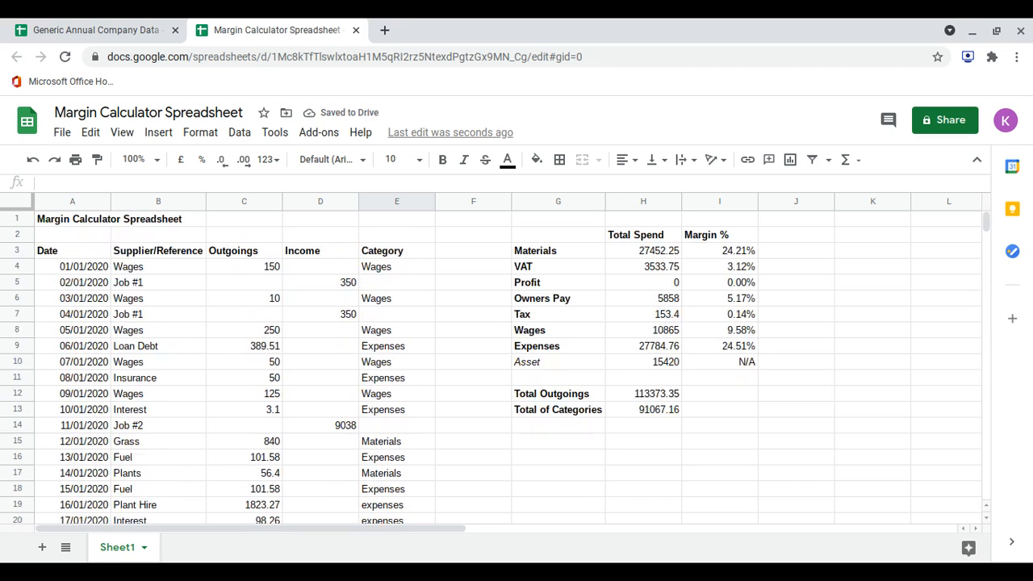
left_click(662, 255)
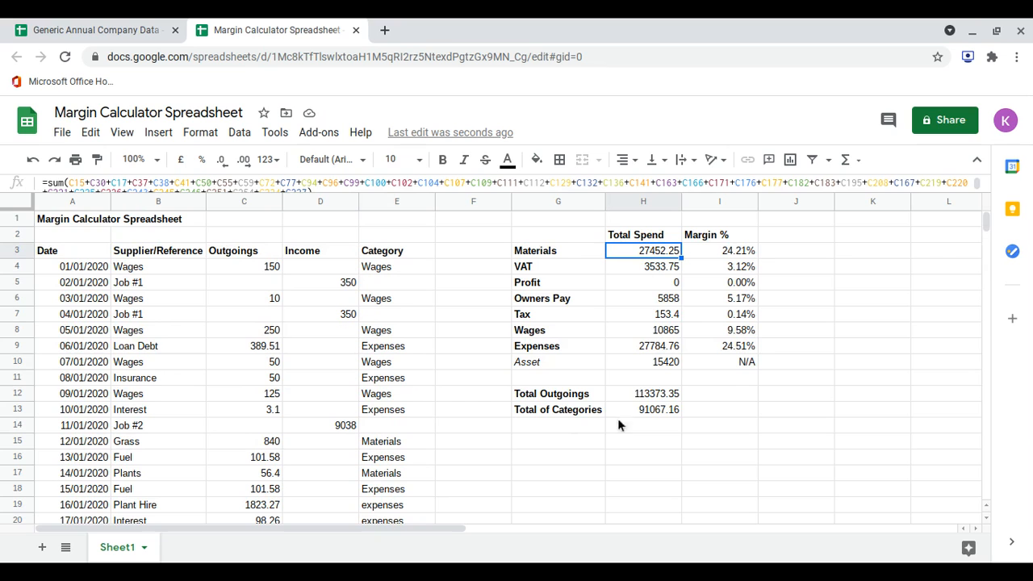
left_click(659, 396)
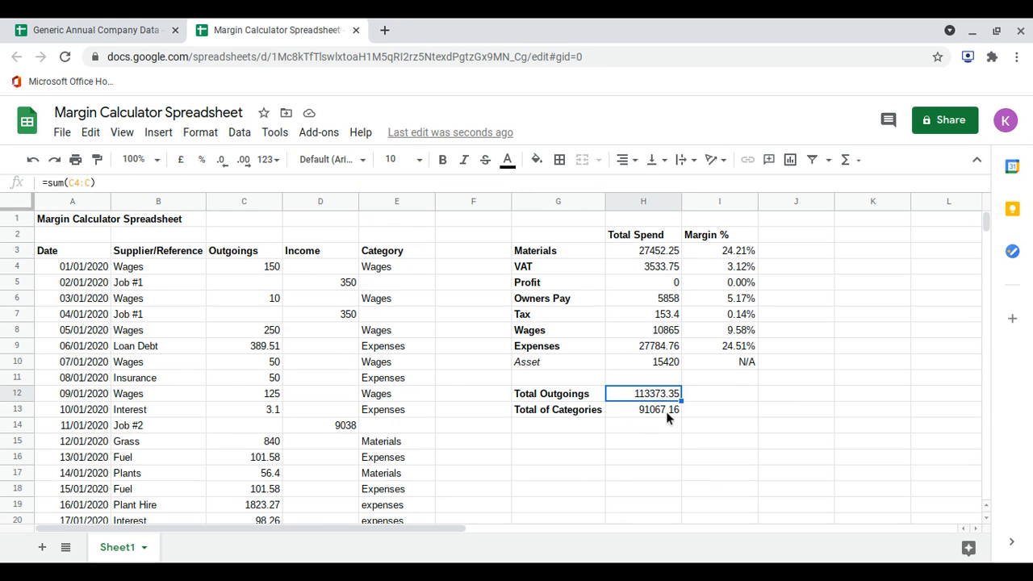
left_click(642, 412)
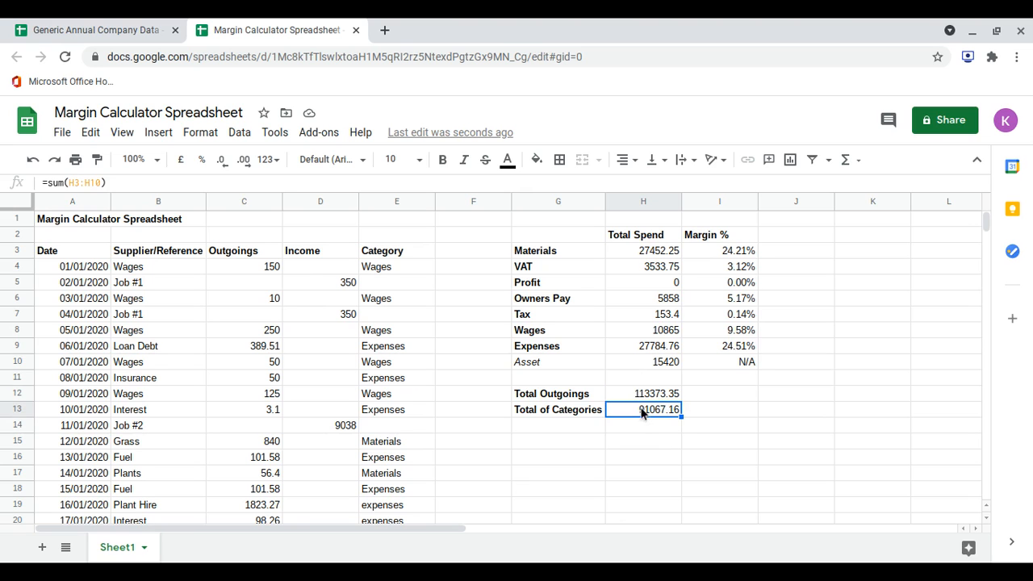
left_click_drag(655, 255, 656, 367)
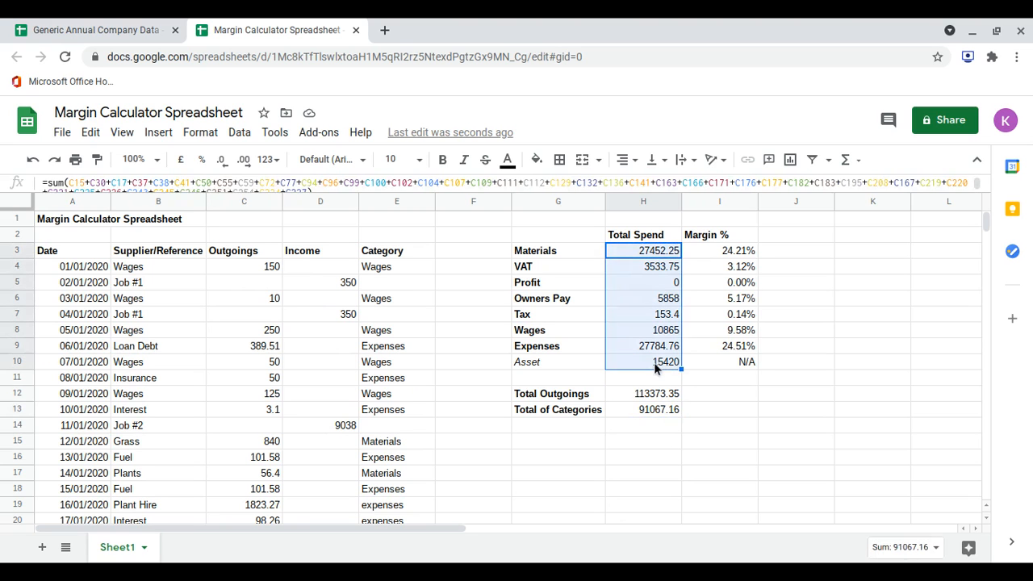
Extend the Materials total formula in H3 with C278, the concrete purchase of 02/10/2020
left_click(645, 256)
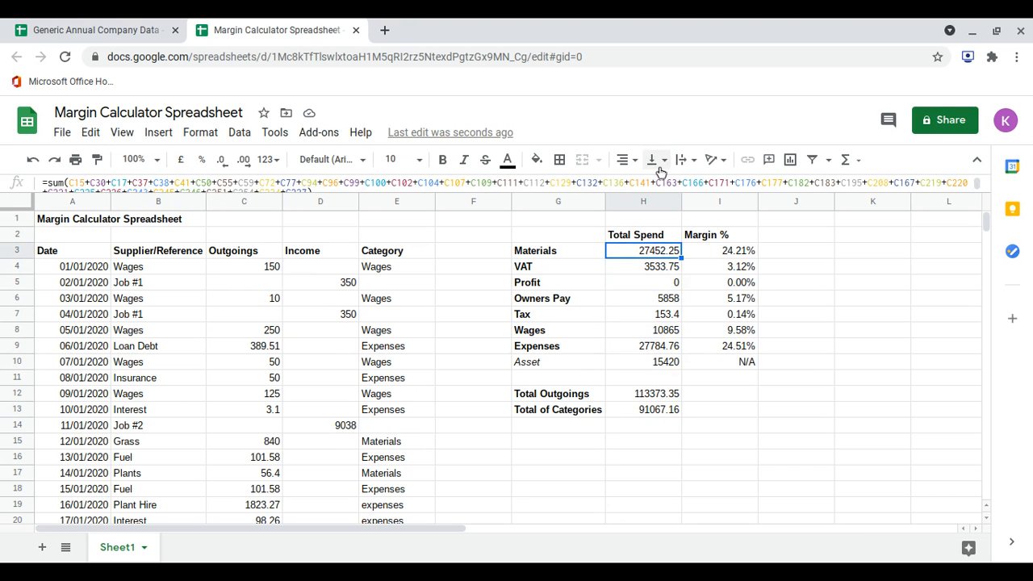
scroll(576, 186, "down", 1)
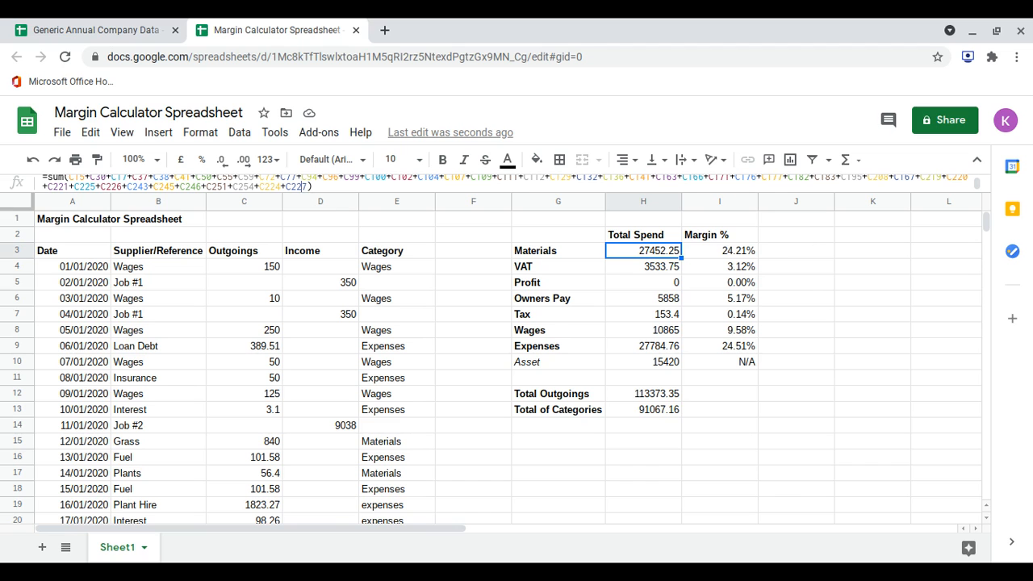
type("+")
scroll(280, 299, "down", 3)
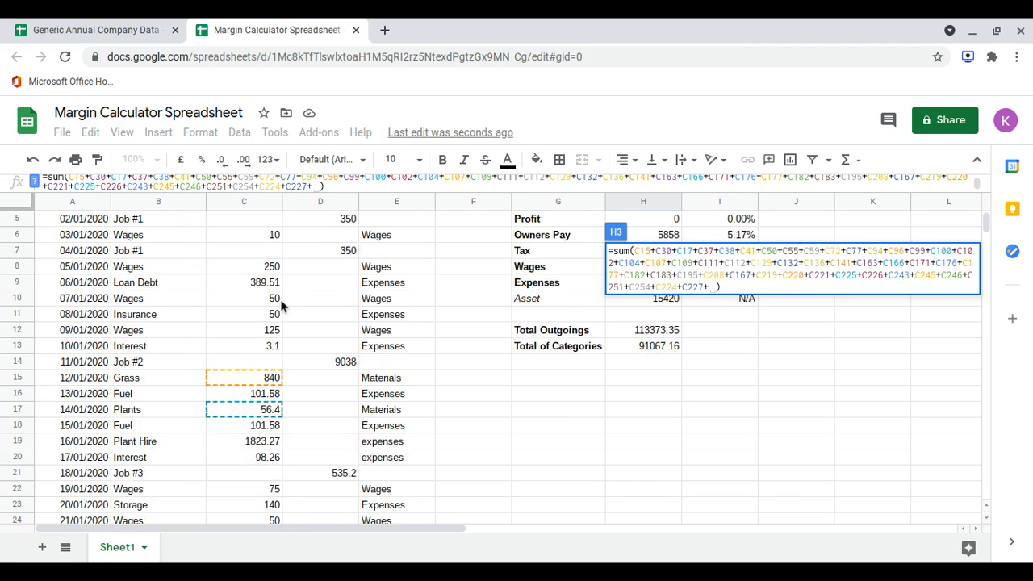
scroll(280, 300, "down", 20)
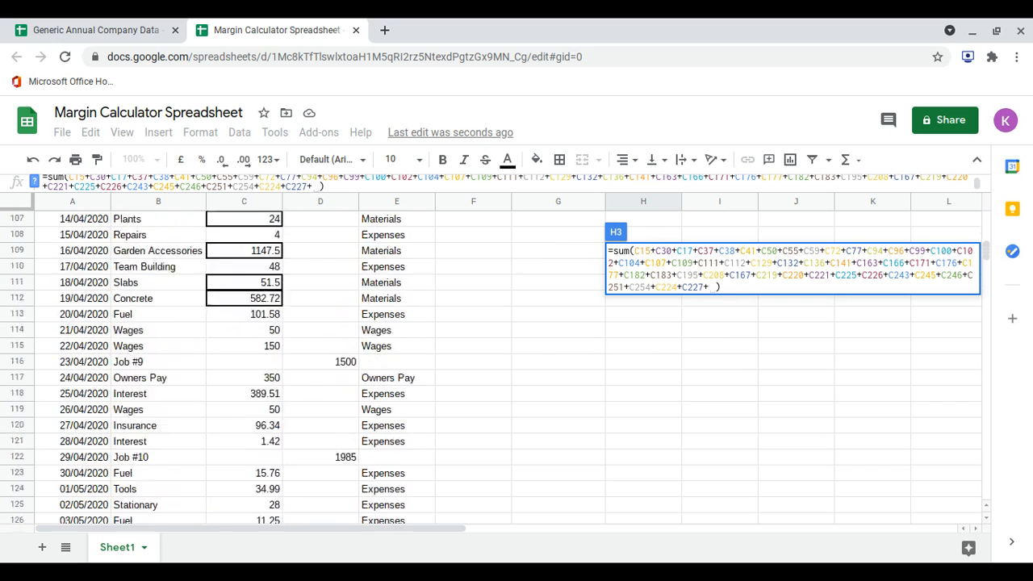
scroll(280, 299, "down", 15)
scroll(280, 300, "right", 1)
scroll(280, 300, "left", 1)
scroll(280, 300, "down", 20)
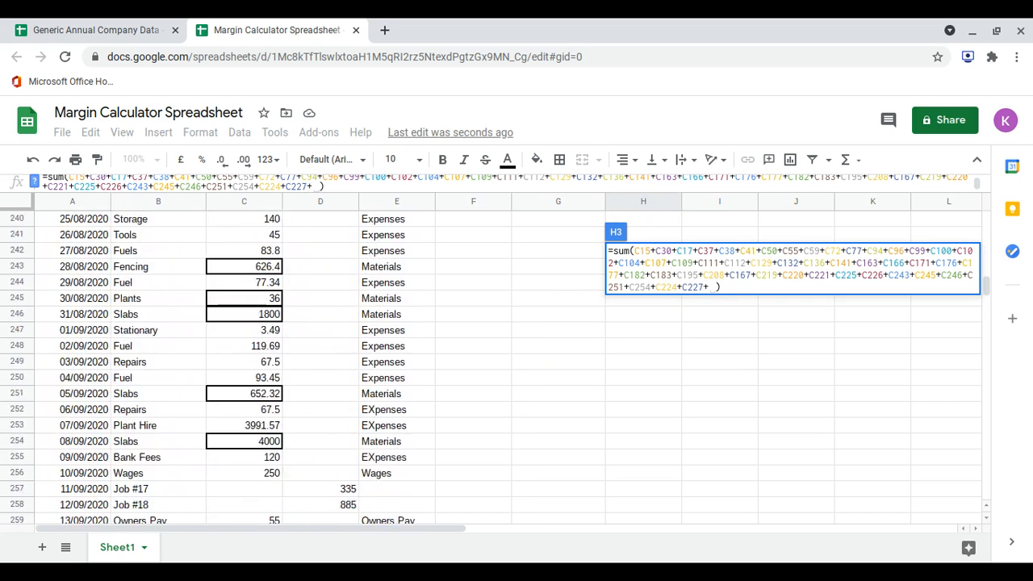
scroll(280, 300, "down", 5)
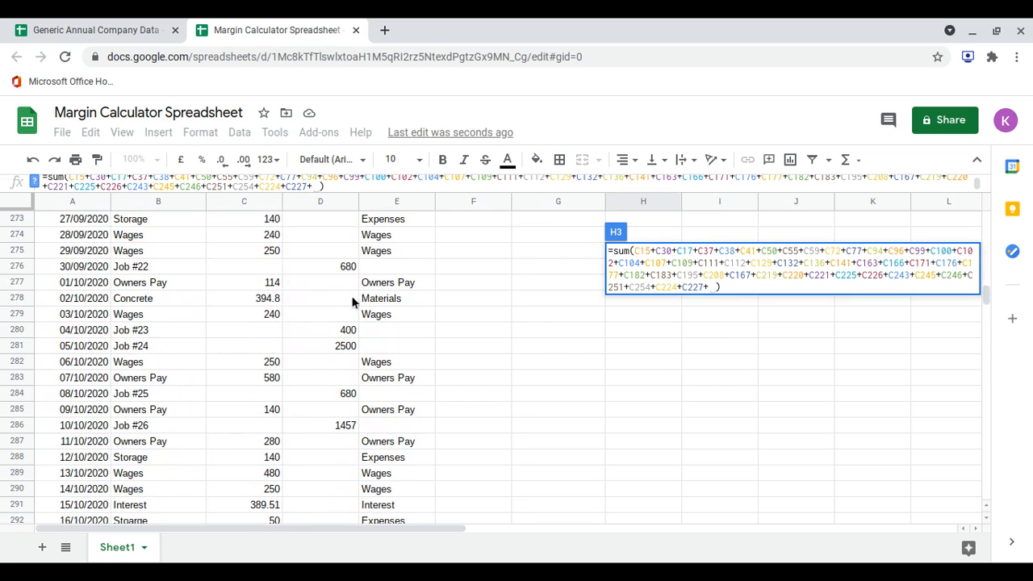
left_click(276, 298)
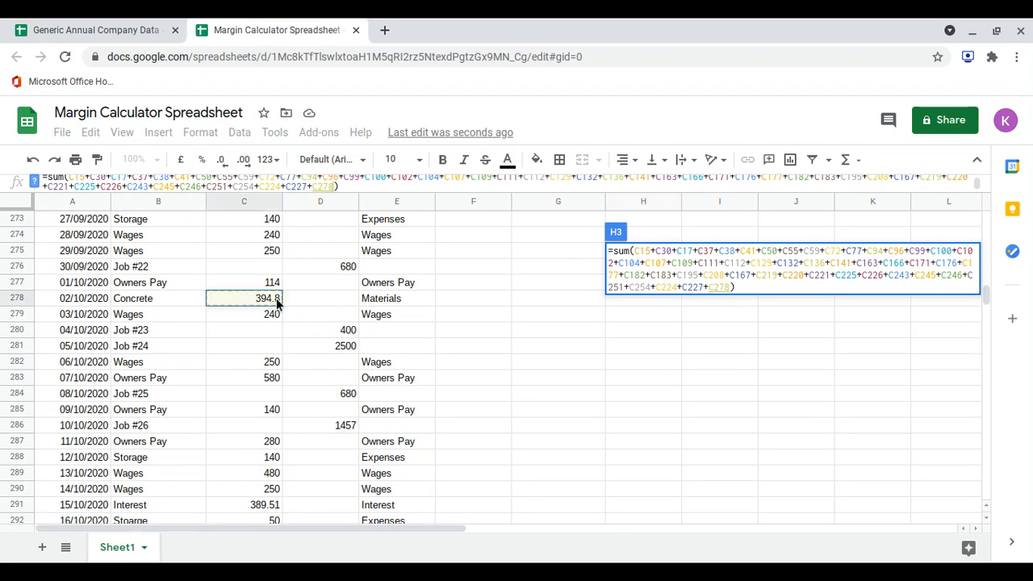
type("+")
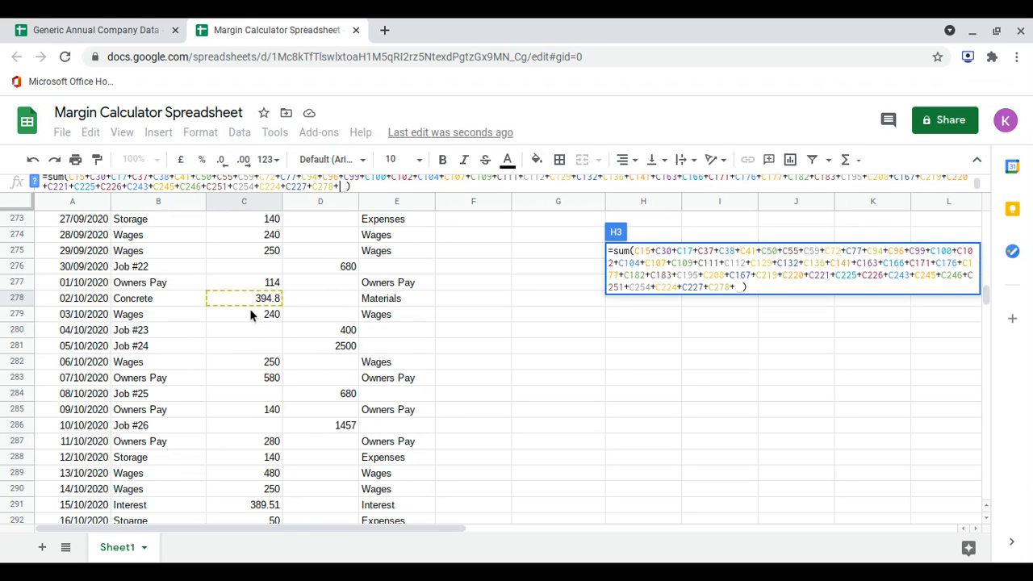
Add the two late-October plants purchases, C299 and C300, to the Materials formula
scroll(272, 371, "down", 2)
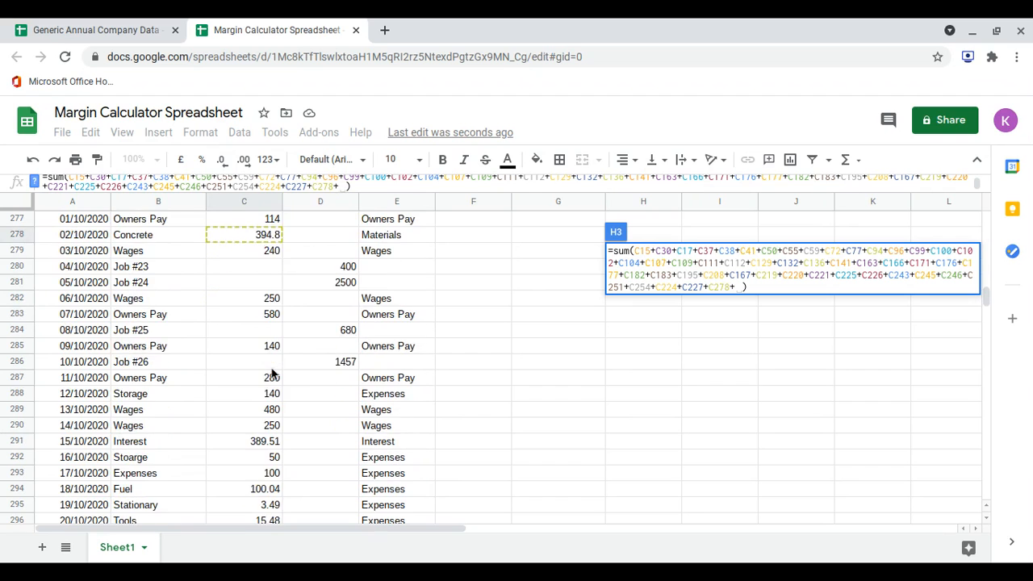
scroll(272, 371, "down", 5)
left_click(260, 408)
type("+")
left_click(257, 426)
type("+")
Add the two October slabs purchases, C303 and C302, to the Materials formula
scroll(256, 427, "down", 2)
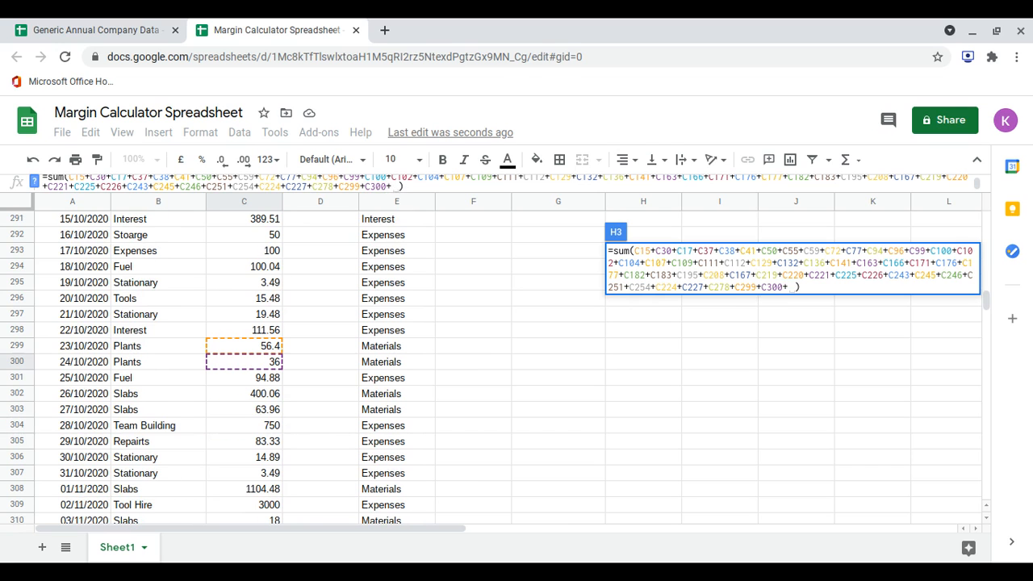
left_click(269, 411)
type("+")
left_click(270, 402)
type("+C302+")
Add the slabs purchases in C308, C310 and C311 to the Materials formula
scroll(269, 401, "down", 2)
scroll(268, 395, "down", 1)
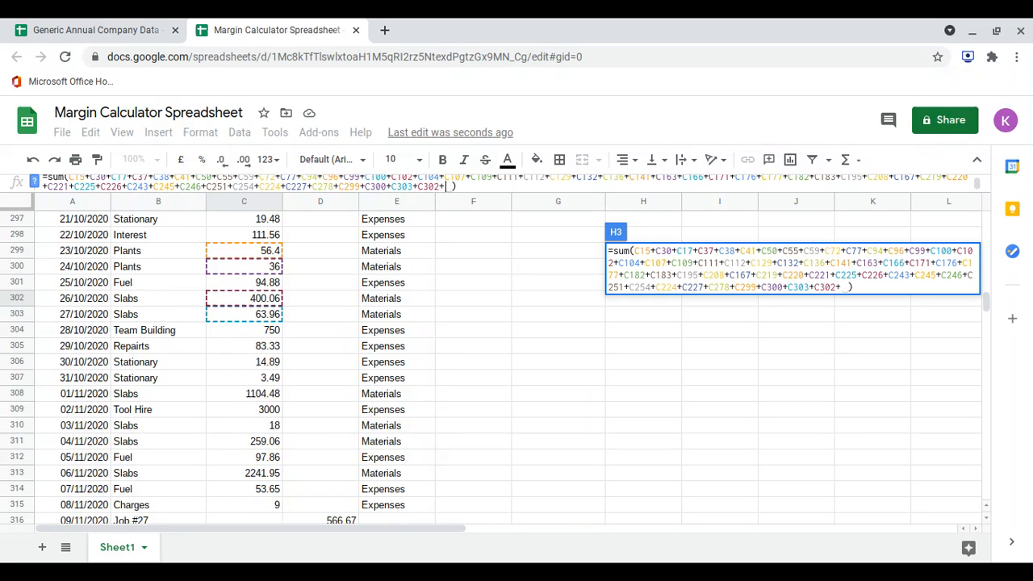
left_click(269, 395)
type("+")
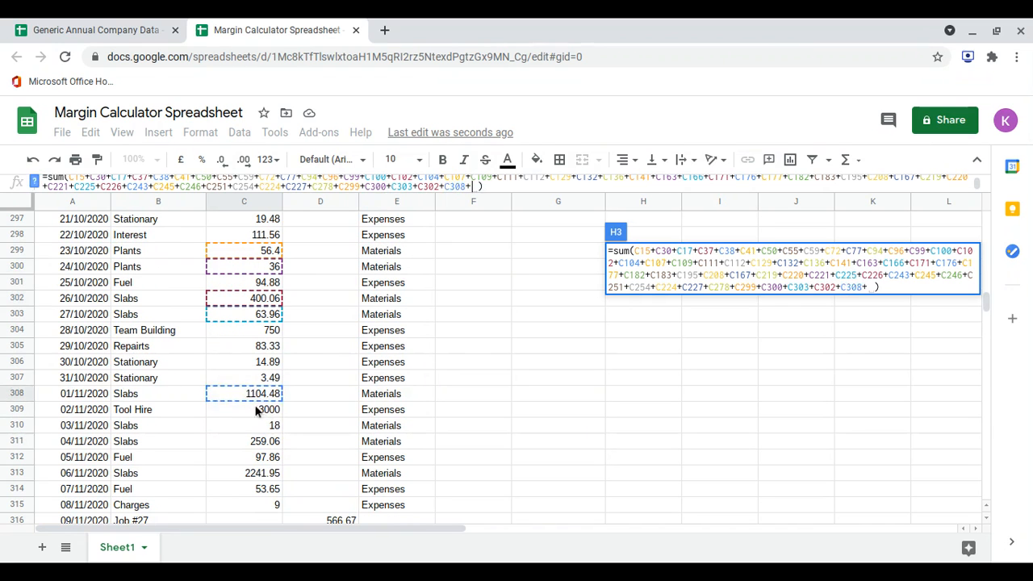
left_click(261, 428)
type("+")
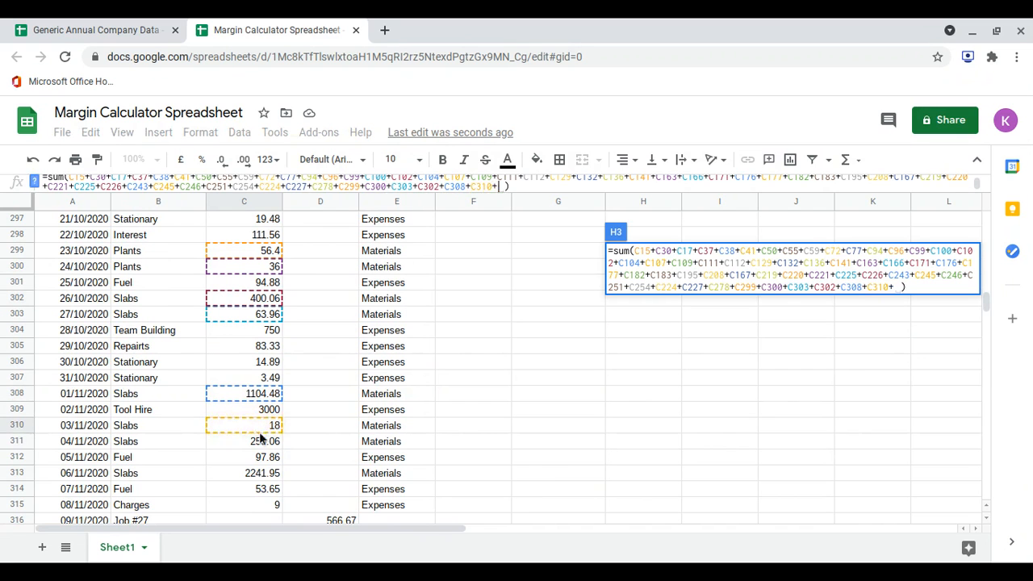
left_click(260, 438)
type("+")
Add C313, the slabs purchase of 06/11/2020, to the Materials formula
scroll(260, 438, "down", 1)
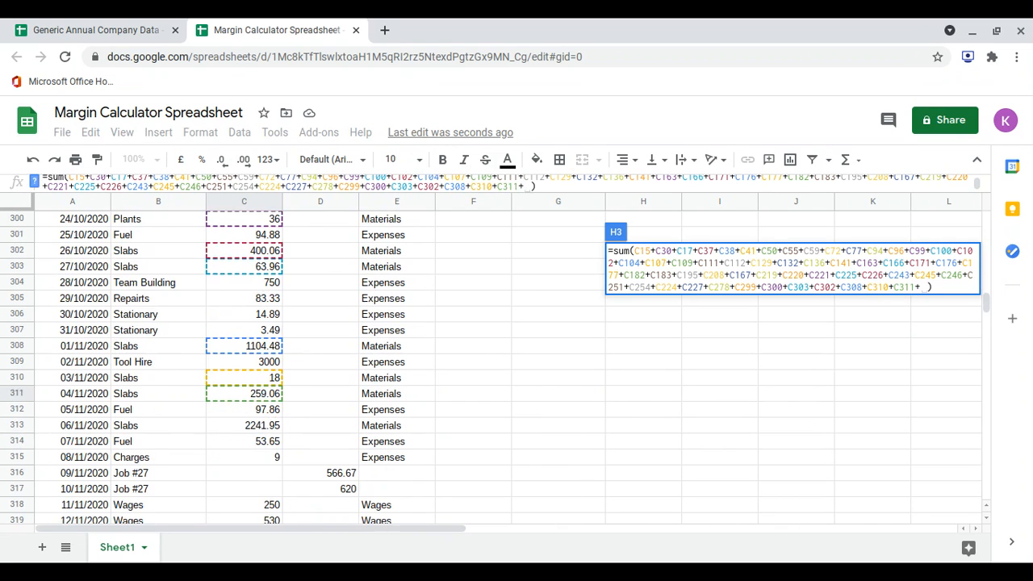
scroll(292, 372, "down", 1)
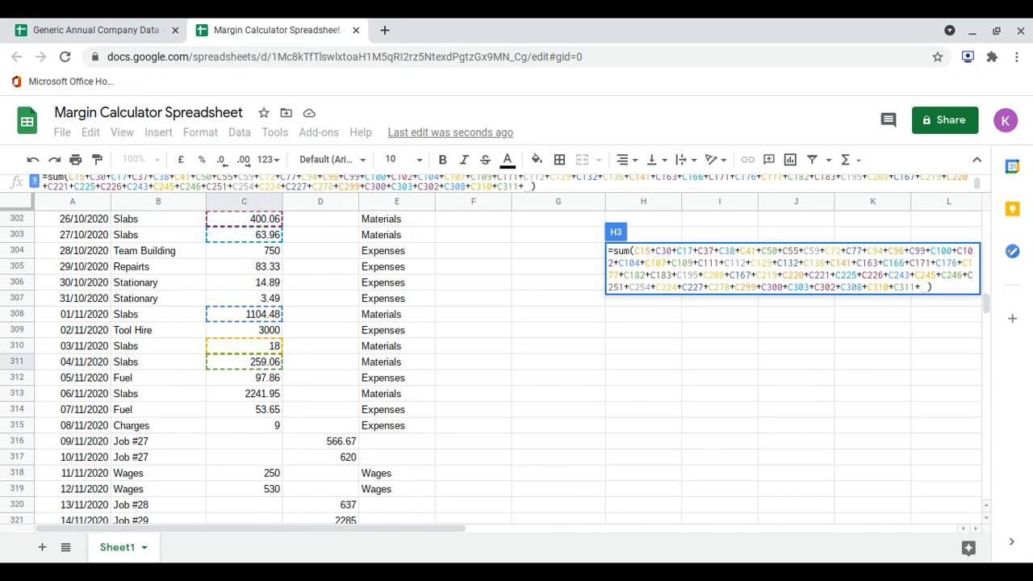
left_click(248, 396)
type("+")
Check the remaining rows down to 361 for Materials entries, remove the trailing plus sign and commit the H3 formula
scroll(242, 363, "down", 2)
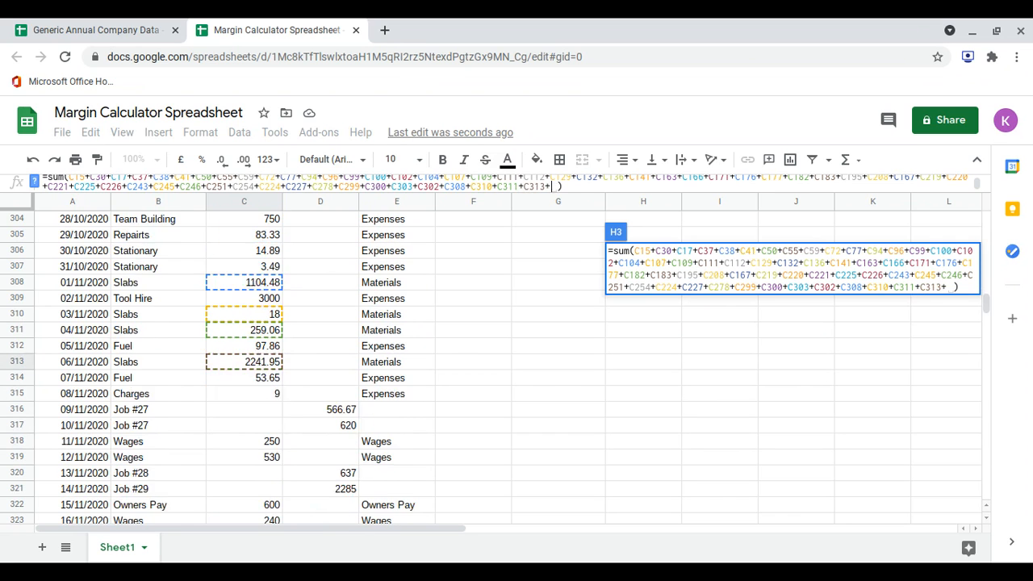
scroll(242, 363, "down", 1)
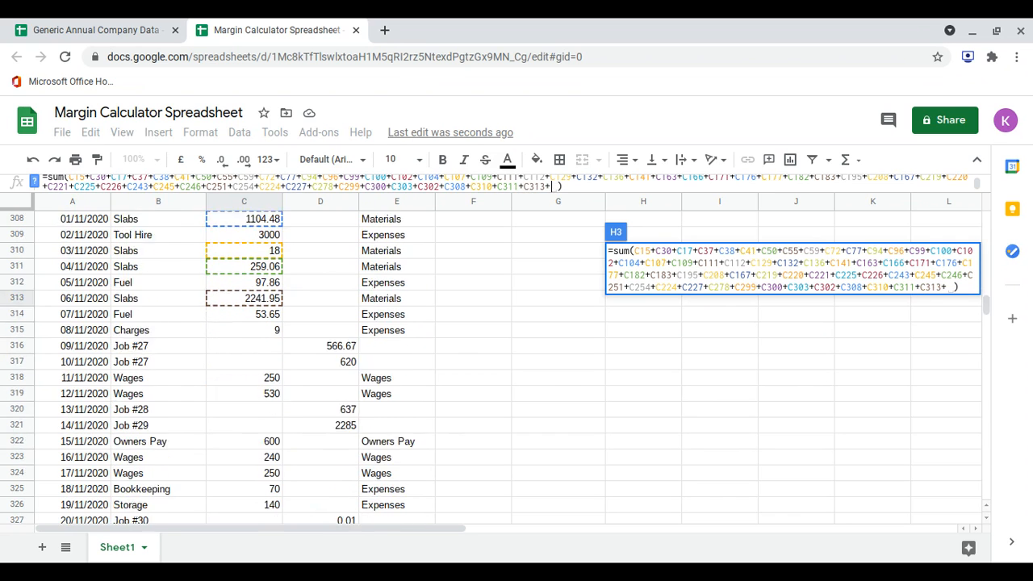
scroll(242, 363, "down", 1)
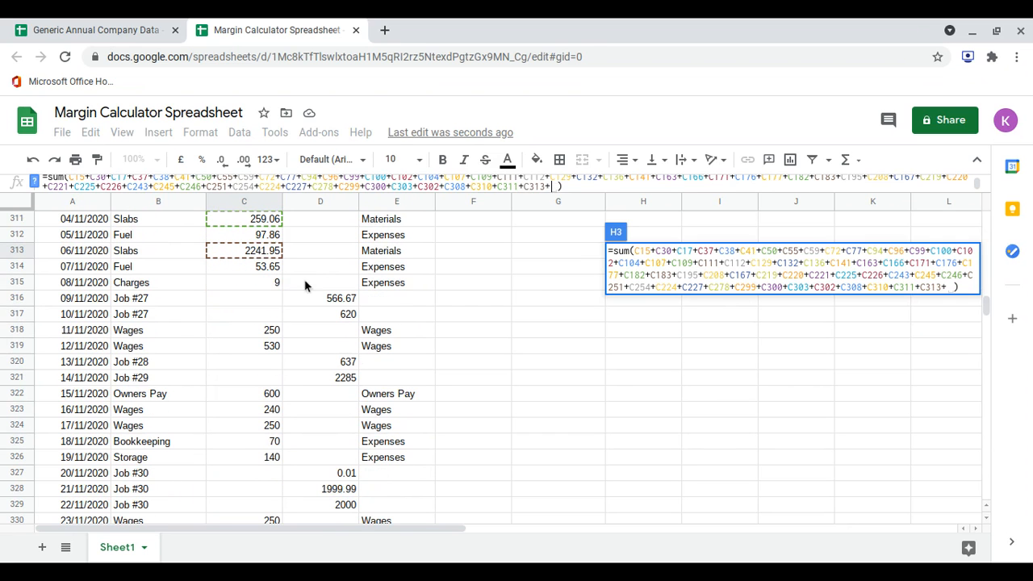
scroll(327, 277, "down", 7)
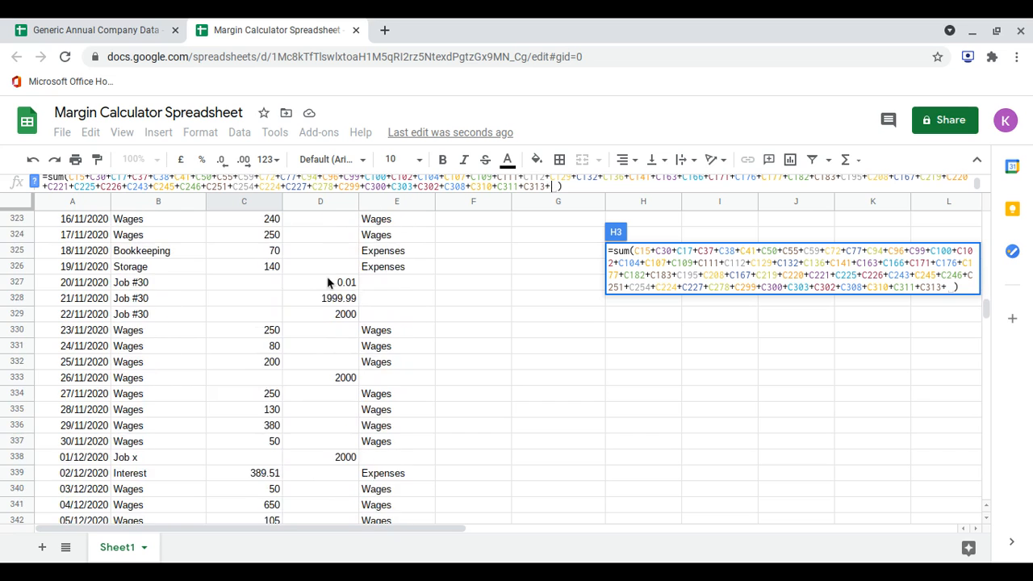
scroll(327, 277, "down", 6)
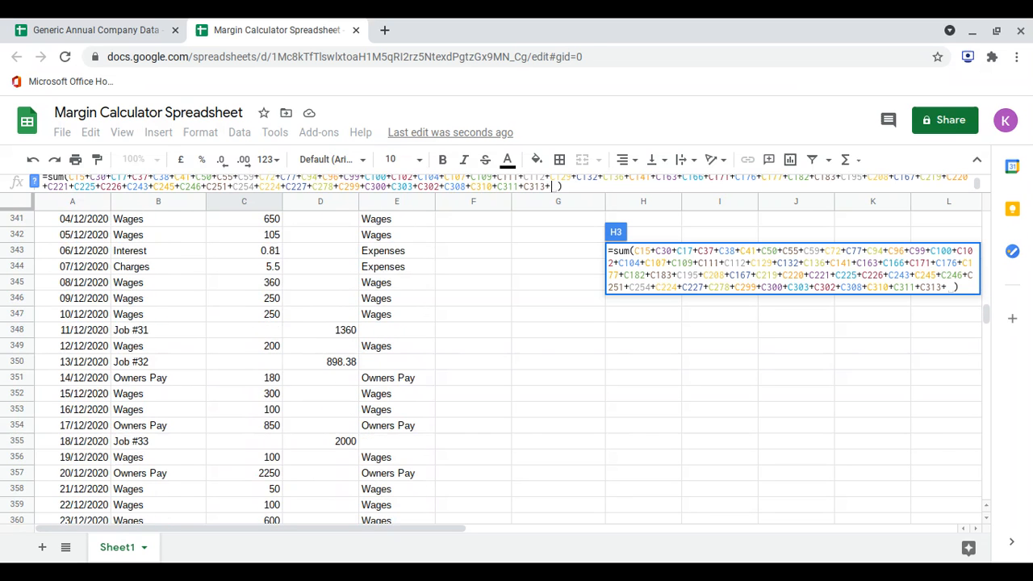
scroll(327, 277, "down", 1)
key("BackSpace")
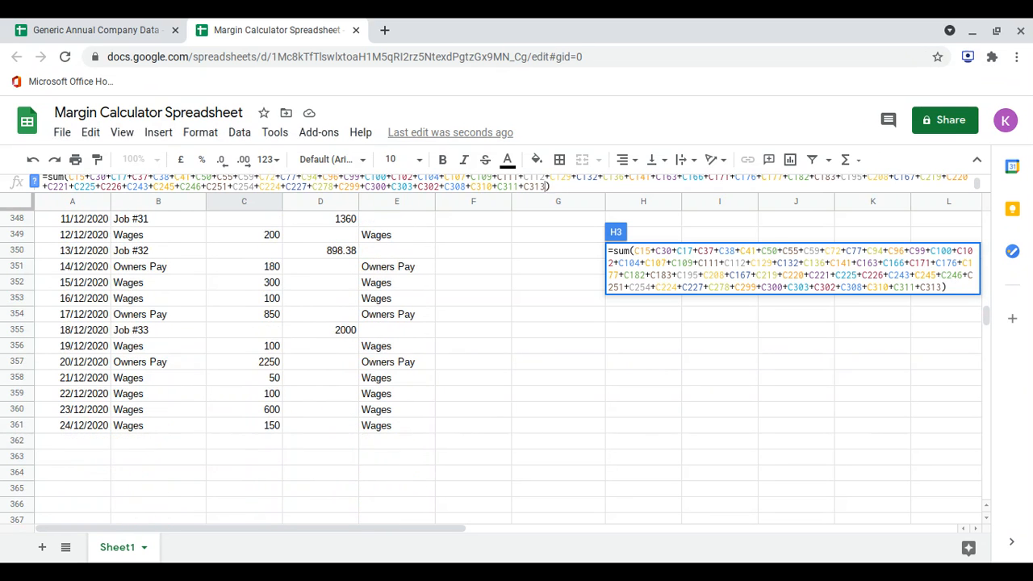
key("Return")
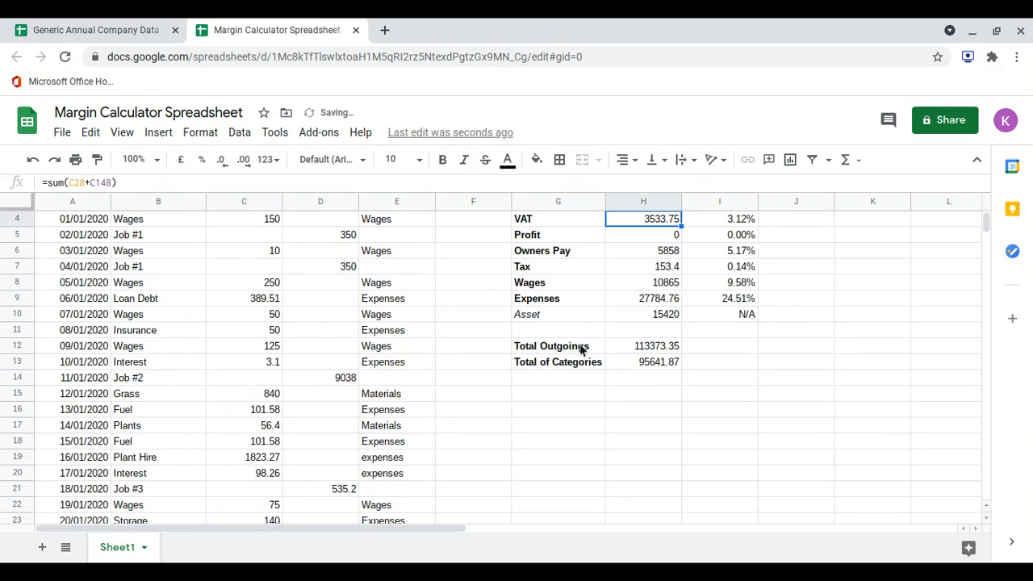
Extend the Owners Pay total formula in H6 with C277, the owners pay entry of 01/10/2020
scroll(583, 350, "up", 1)
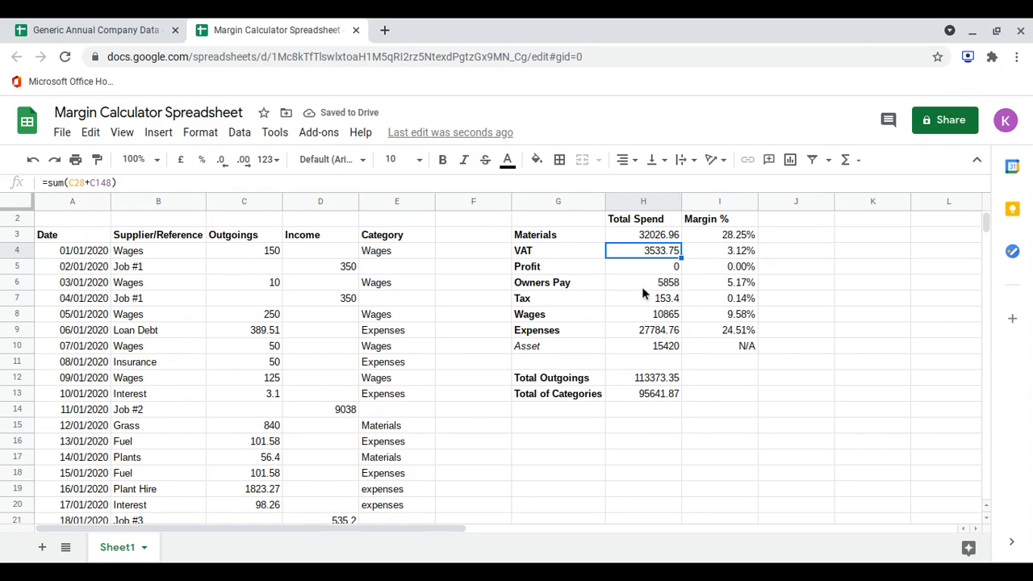
left_click(666, 284)
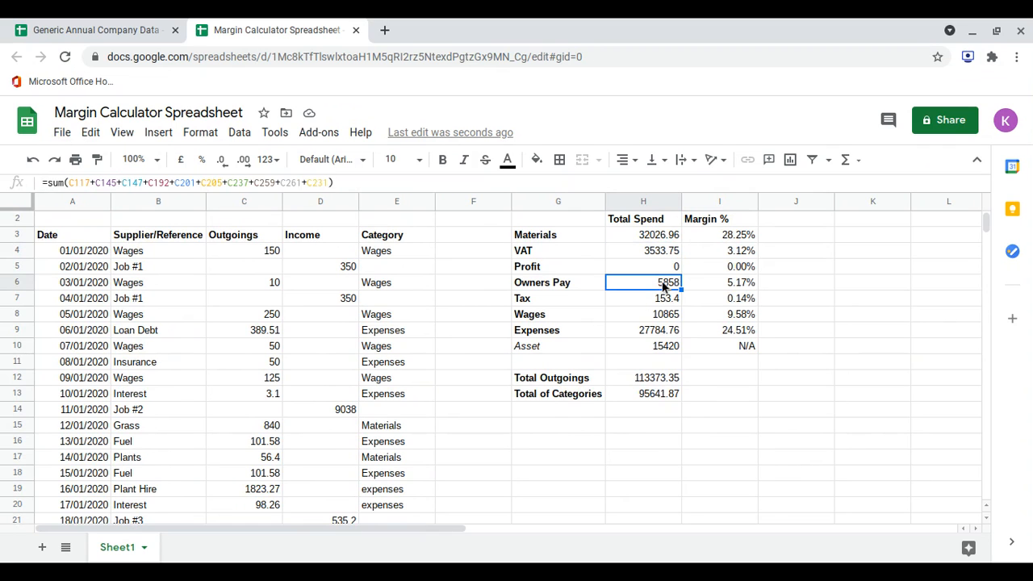
left_click(328, 182)
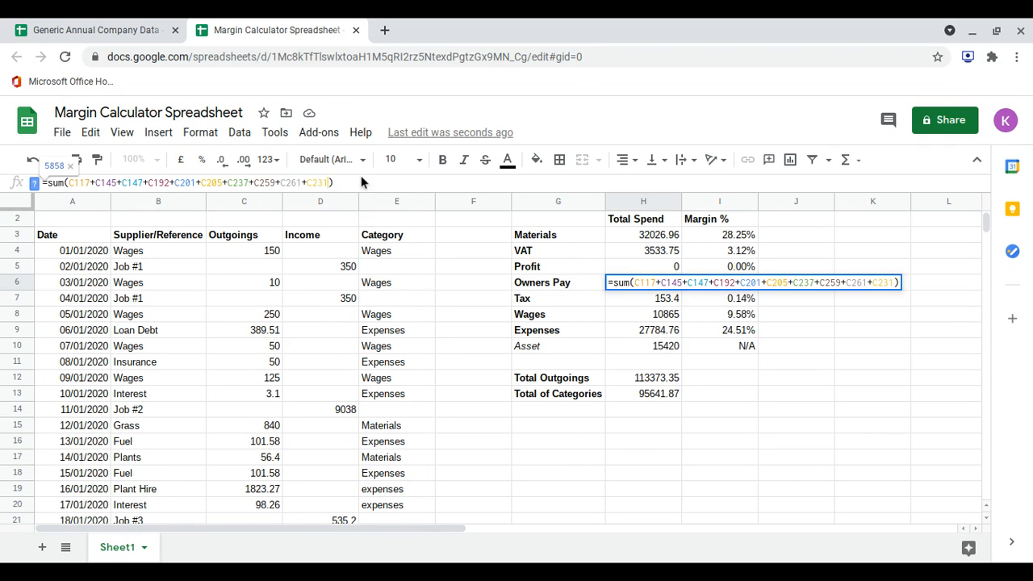
type("+")
scroll(262, 308, "down", 9)
scroll(262, 308, "down", 20)
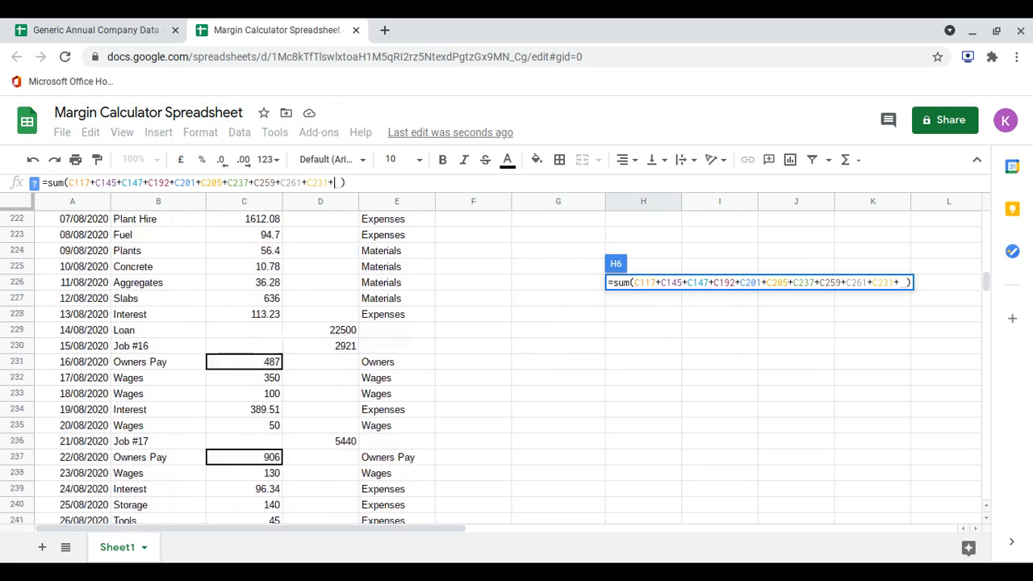
scroll(262, 309, "down", 17)
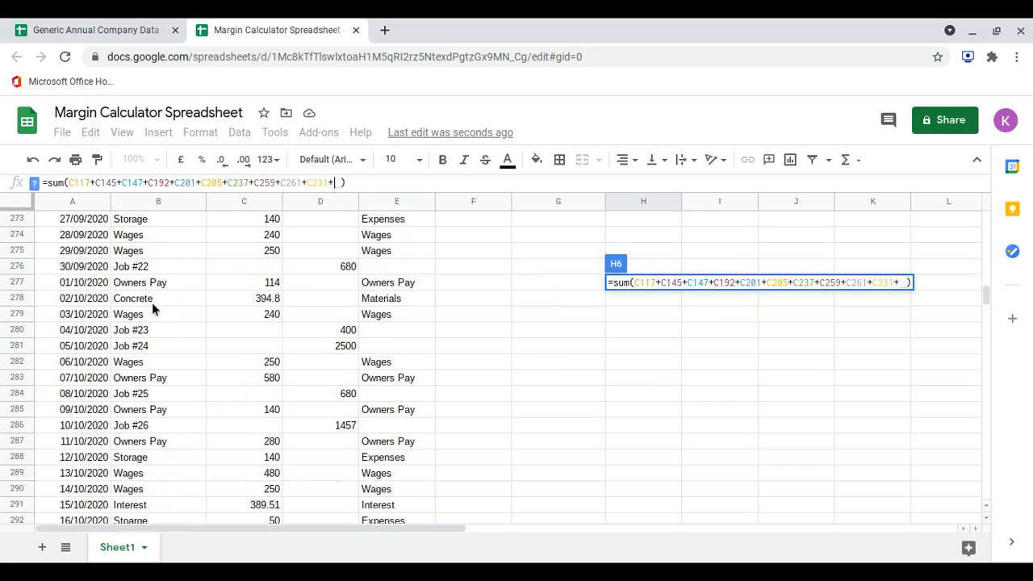
left_click(252, 284)
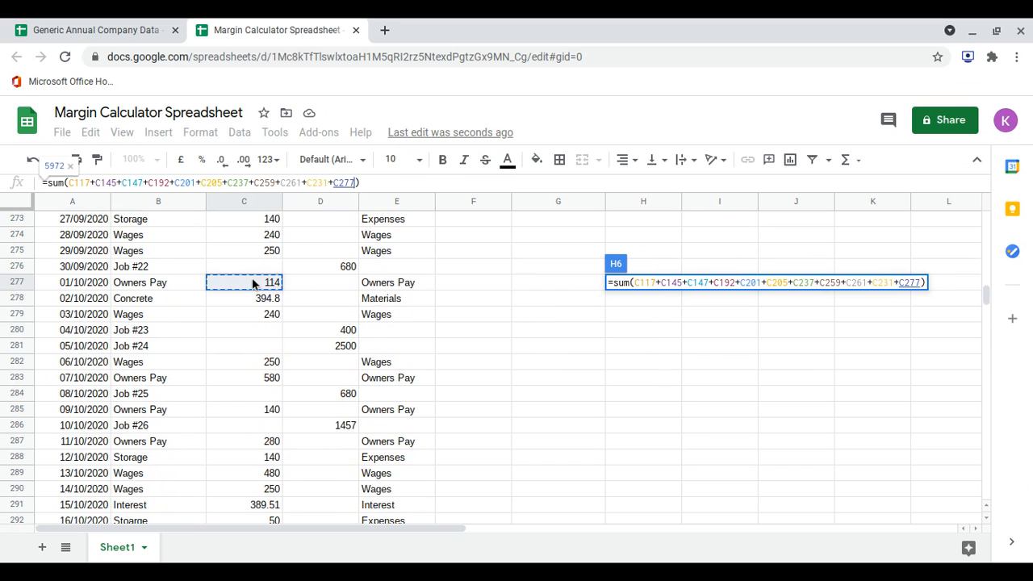
Add the remaining October owners pay entries, C283, C285 and C287, to the Owners Pay formula
type("+")
left_click(253, 381)
type("+")
left_click(259, 409)
type("+")
left_click(256, 444)
Add C322, the owners pay entry of 15/11/2020, to the Owners Pay formula
type("+")
scroll(257, 444, "down", 5)
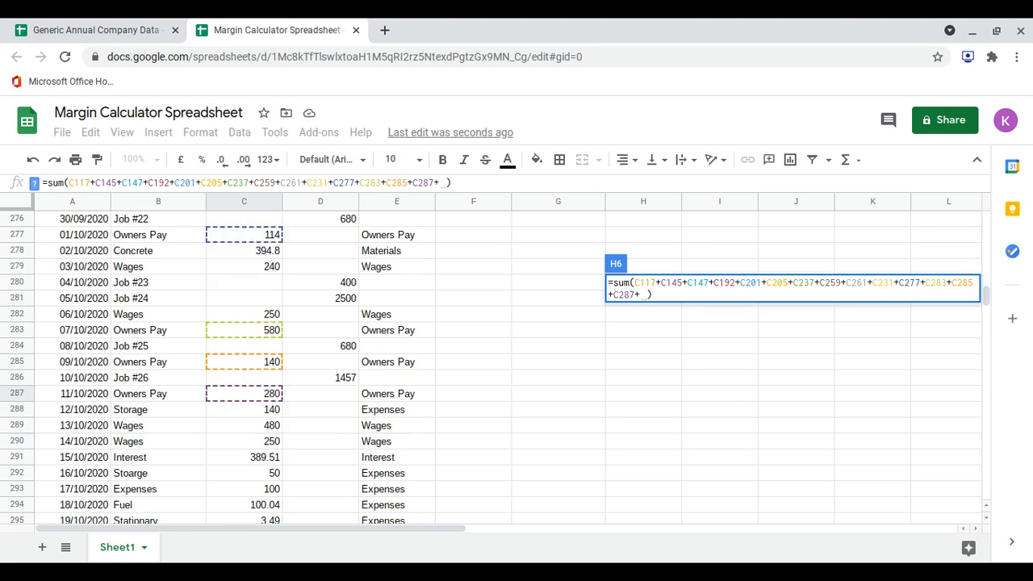
scroll(256, 444, "down", 9)
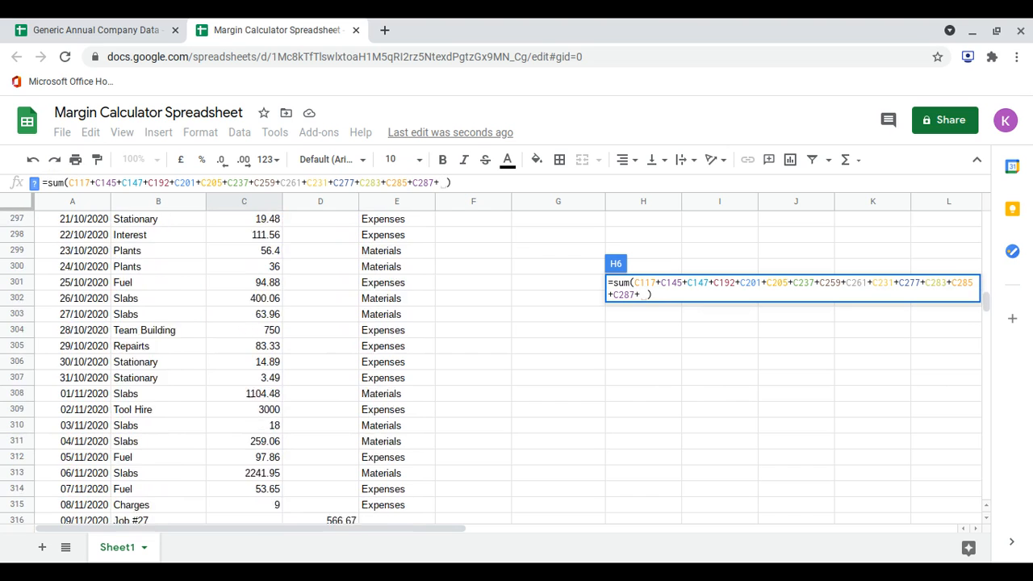
scroll(320, 488, "down", 1)
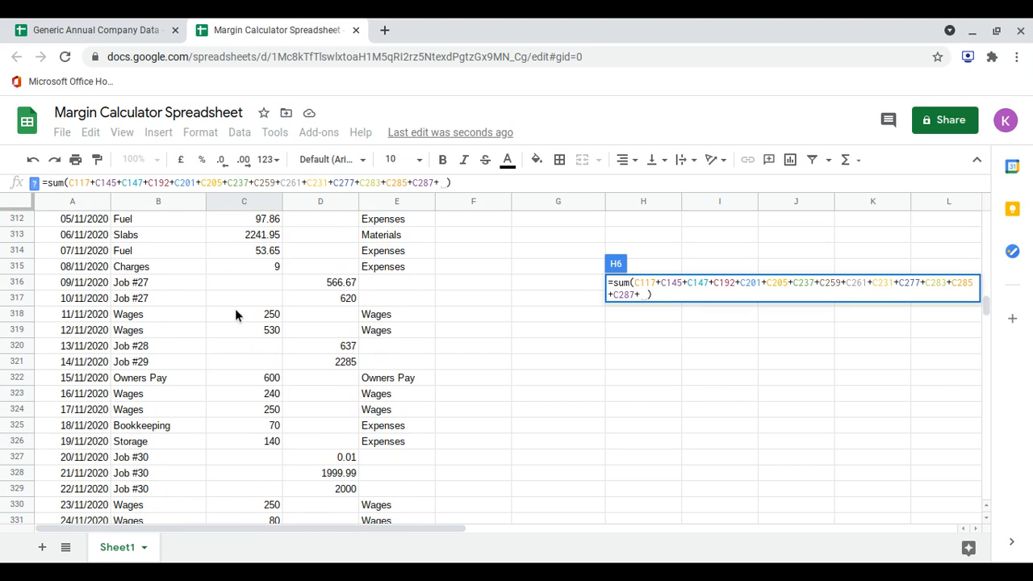
left_click(253, 379)
Add the December owners pay entries C351, C354 and C357 and commit the H6 formula
type("+")
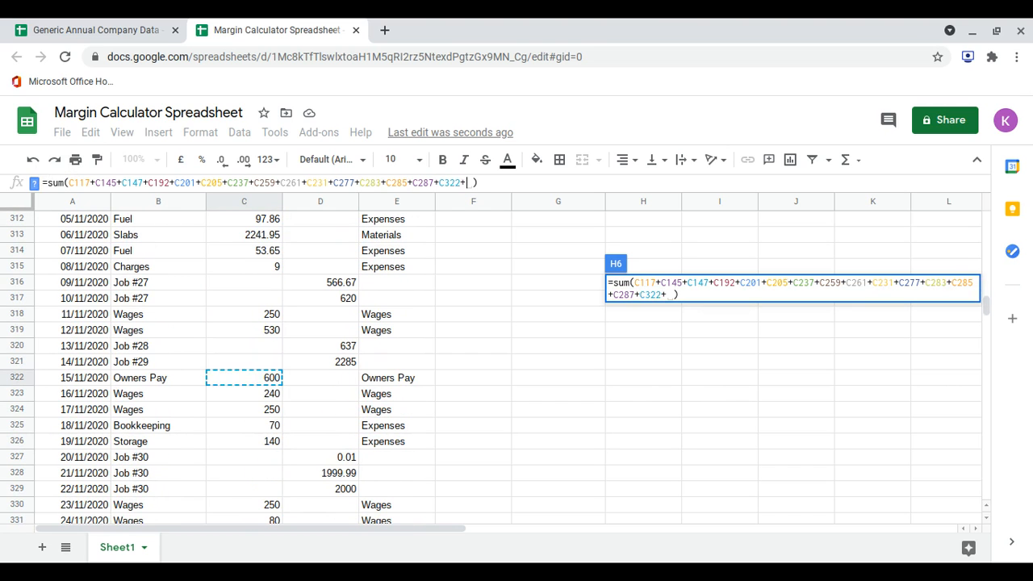
scroll(252, 383, "down", 3)
scroll(291, 345, "down", 9)
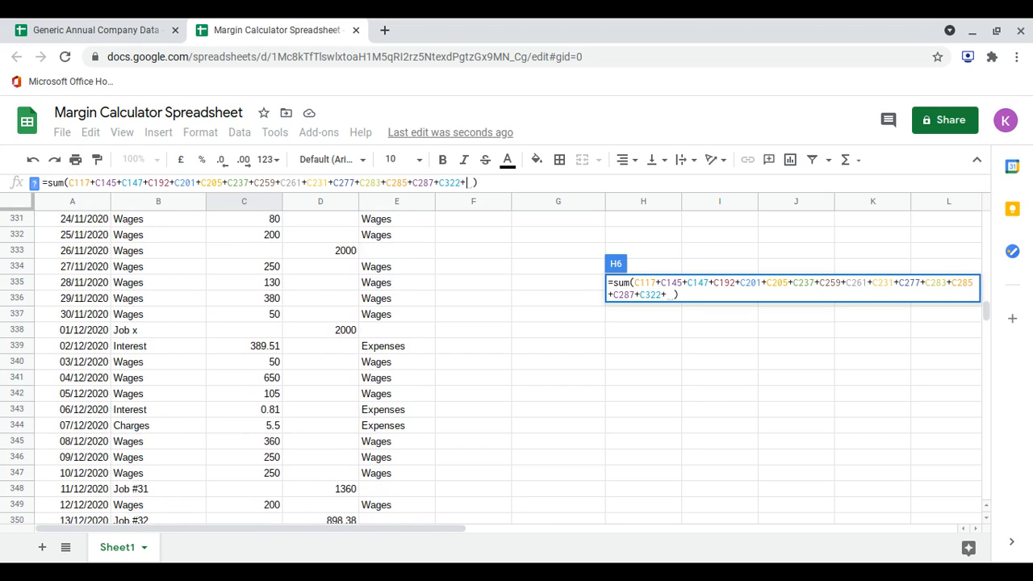
left_click(270, 281)
type("+")
left_click(259, 330)
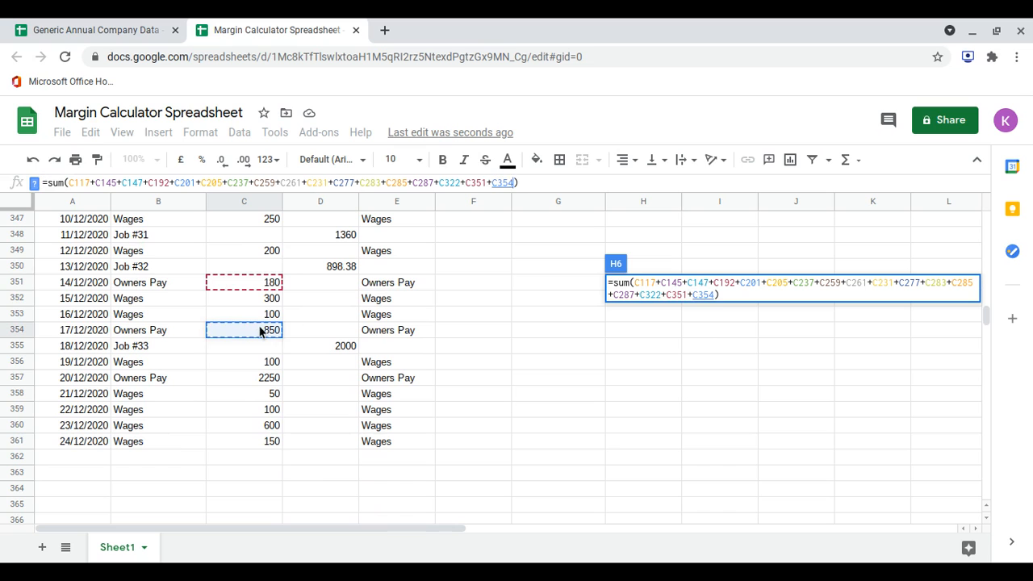
type("+")
left_click(262, 378)
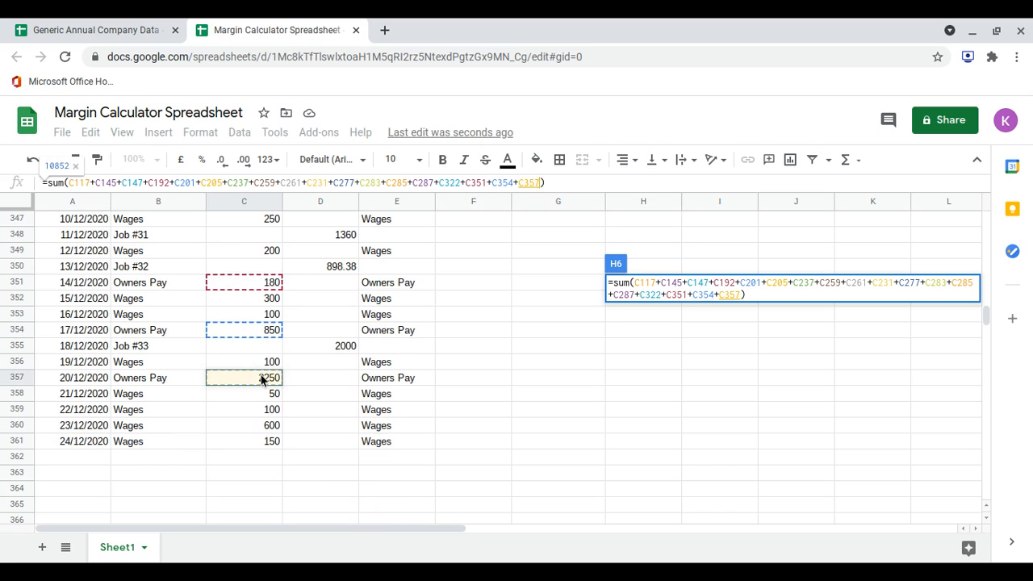
key("Return")
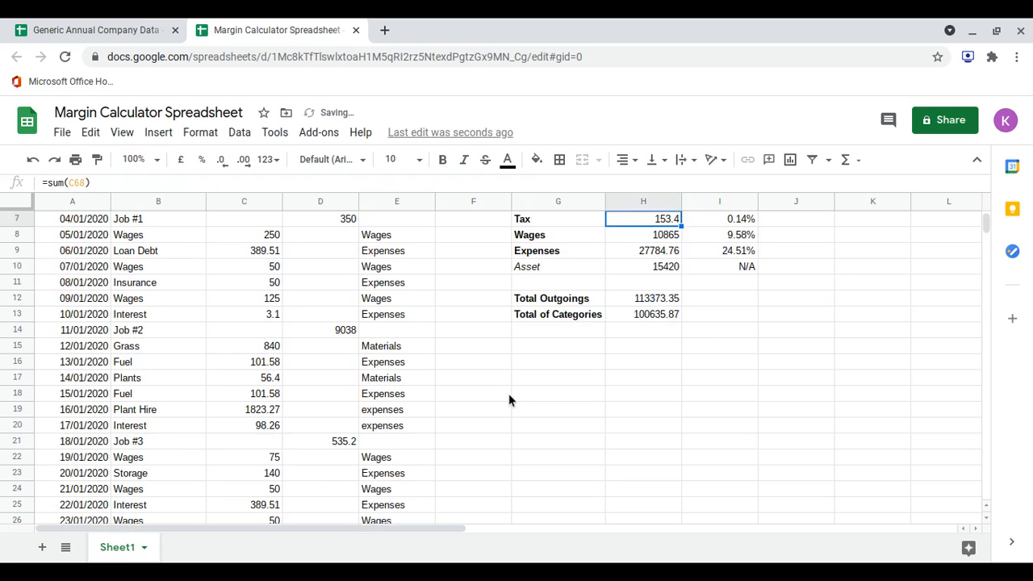
Extend the Wages total formula in H8 with C279, the wages entry of 03/10/2020
scroll(627, 361, "up", 1)
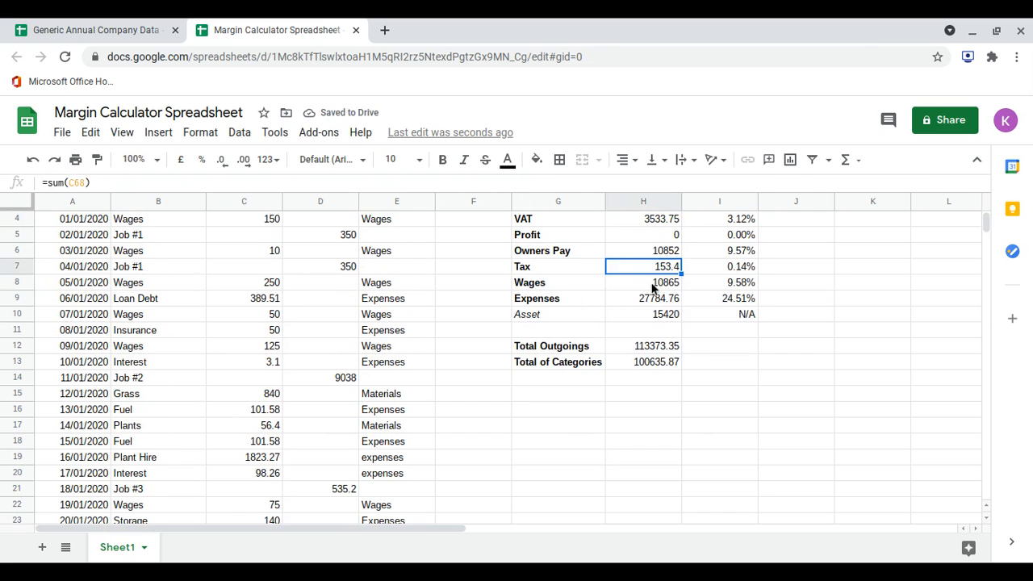
left_click(653, 284)
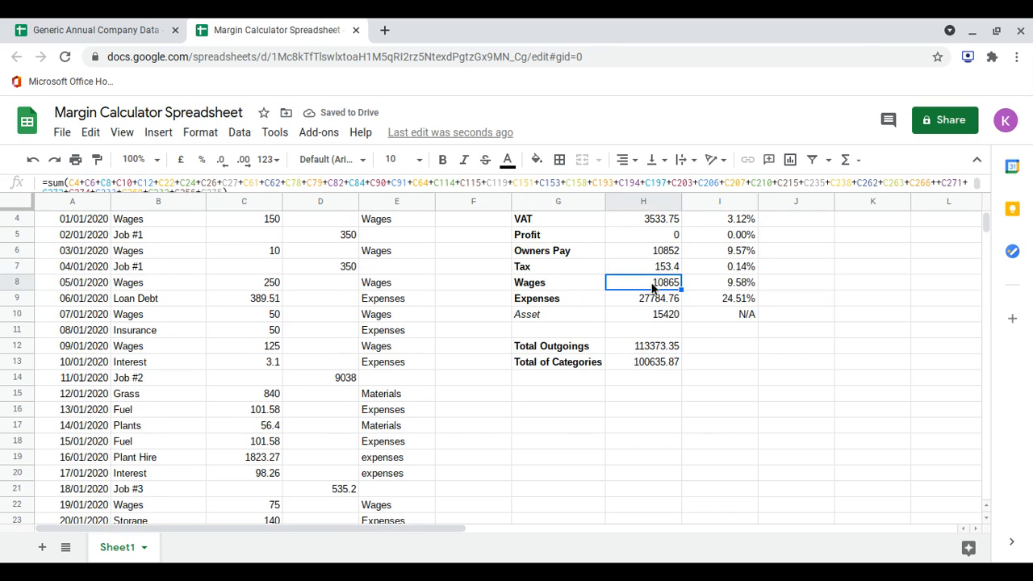
scroll(670, 246, "up", 1)
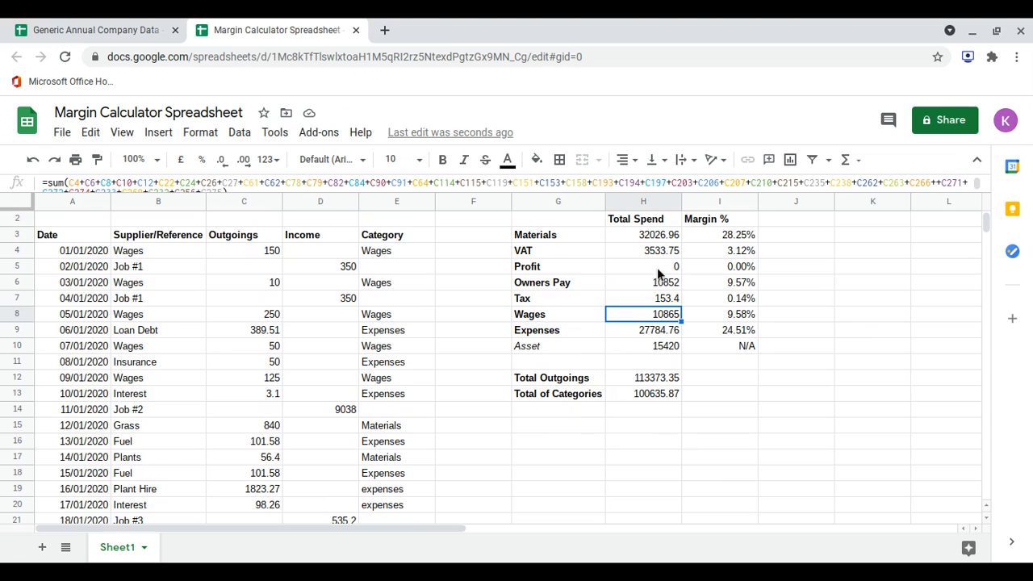
scroll(714, 184, "down", 1)
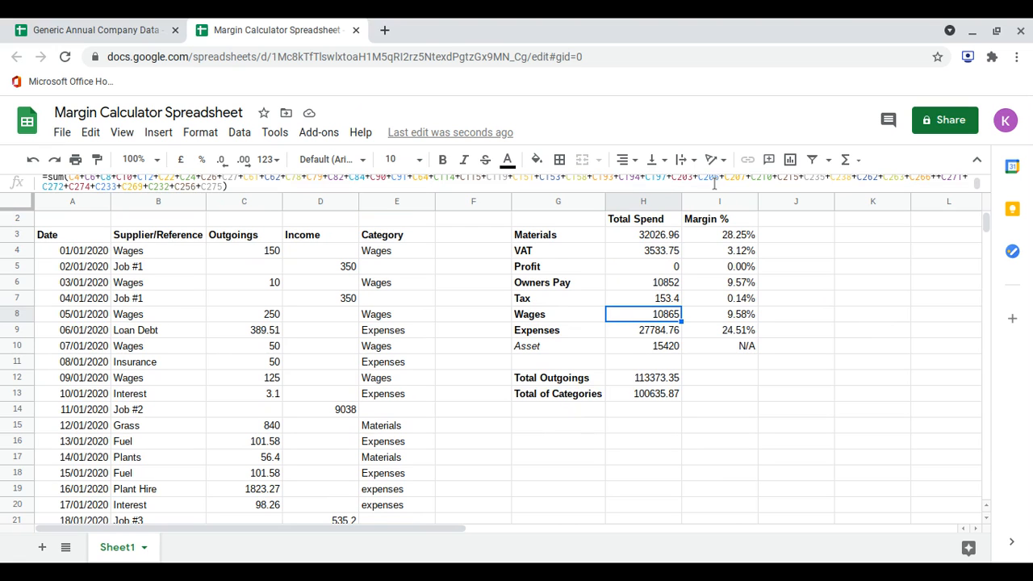
left_click(225, 186)
type("+")
scroll(231, 320, "down", 15)
scroll(232, 320, "down", 20)
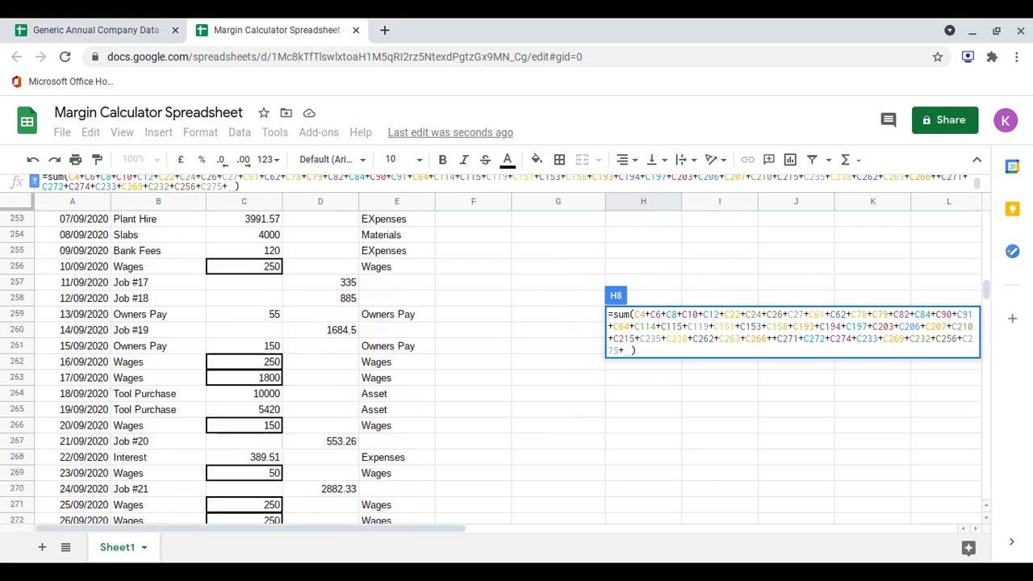
scroll(232, 320, "down", 6)
scroll(231, 320, "up", 1)
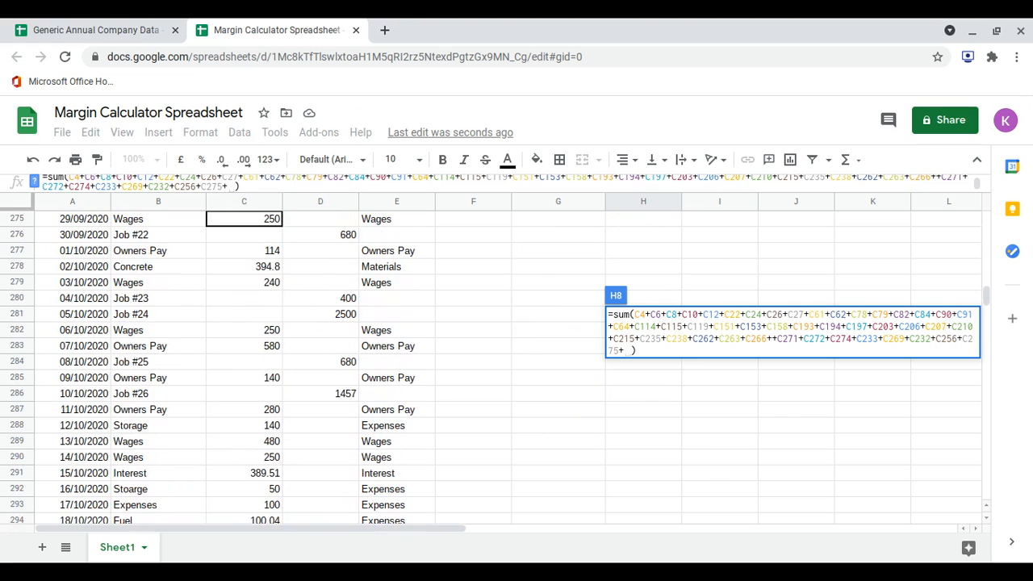
left_click(271, 287)
Add the remaining October wages entries, C282, C289 and C290, to the Wages formula
type("+")
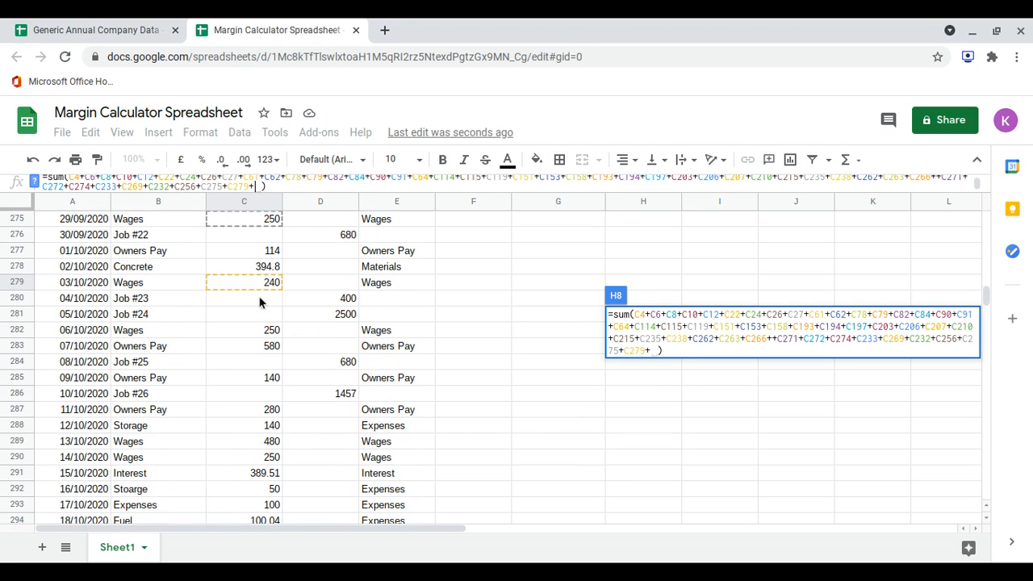
type("+")
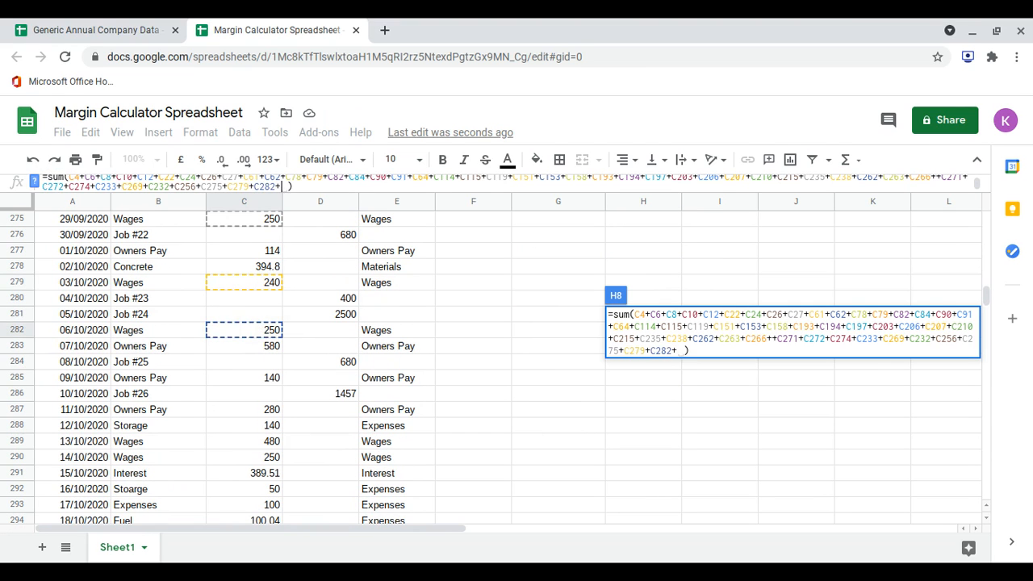
scroll(258, 343, "down", 3)
left_click(260, 329)
type("+")
left_click(264, 347)
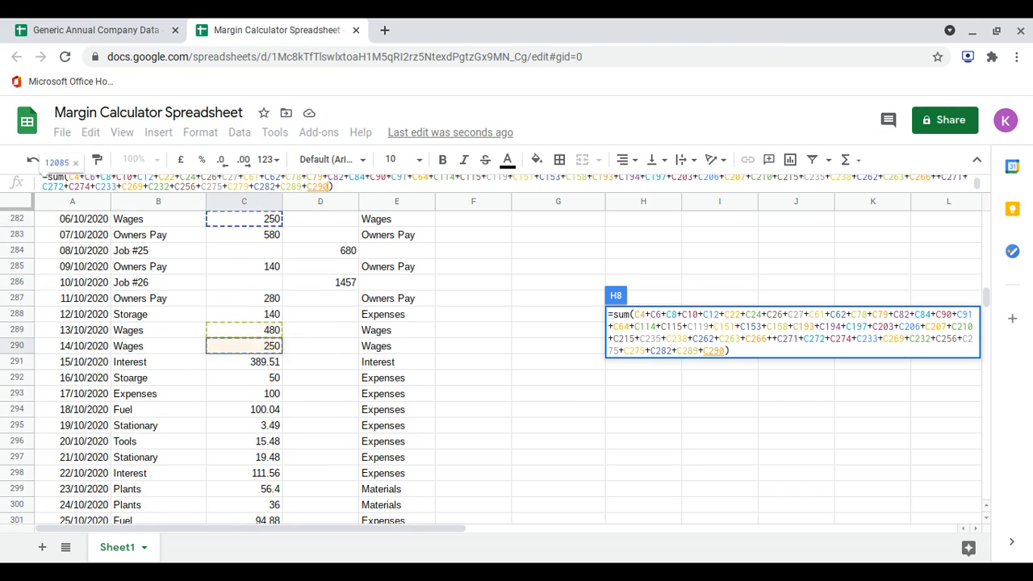
Add the mid-November wages entries C318, C319, C323 and C324 to the Wages formula
type("+")
scroll(264, 347, "down", 3)
scroll(242, 363, "down", 7)
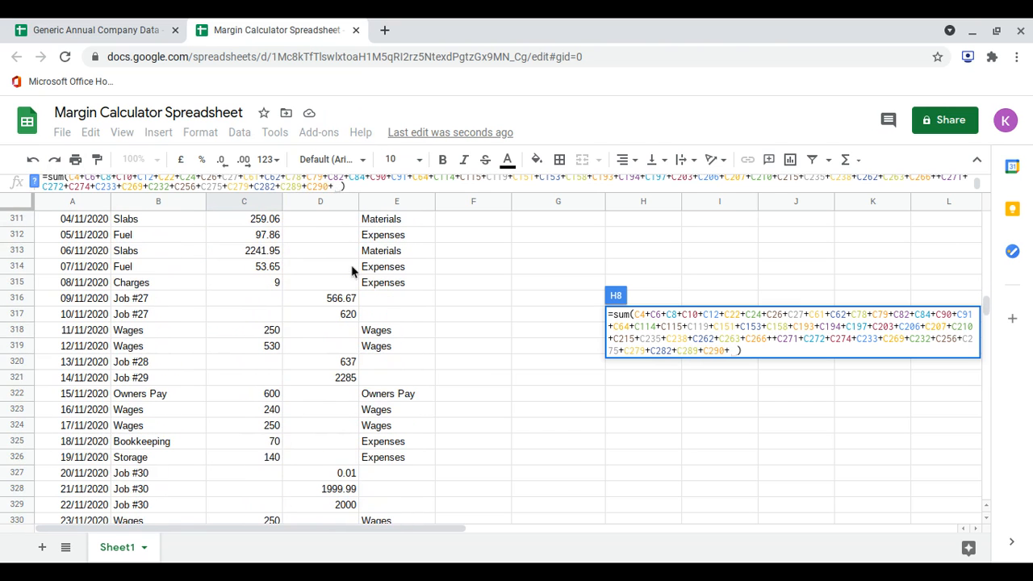
left_click(272, 333)
type("+")
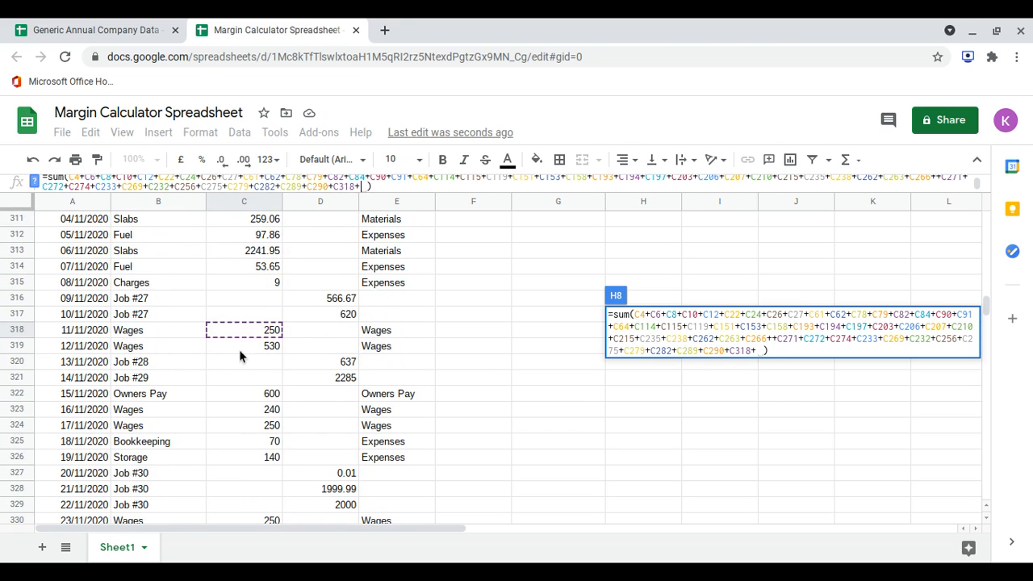
left_click(245, 346)
type("+")
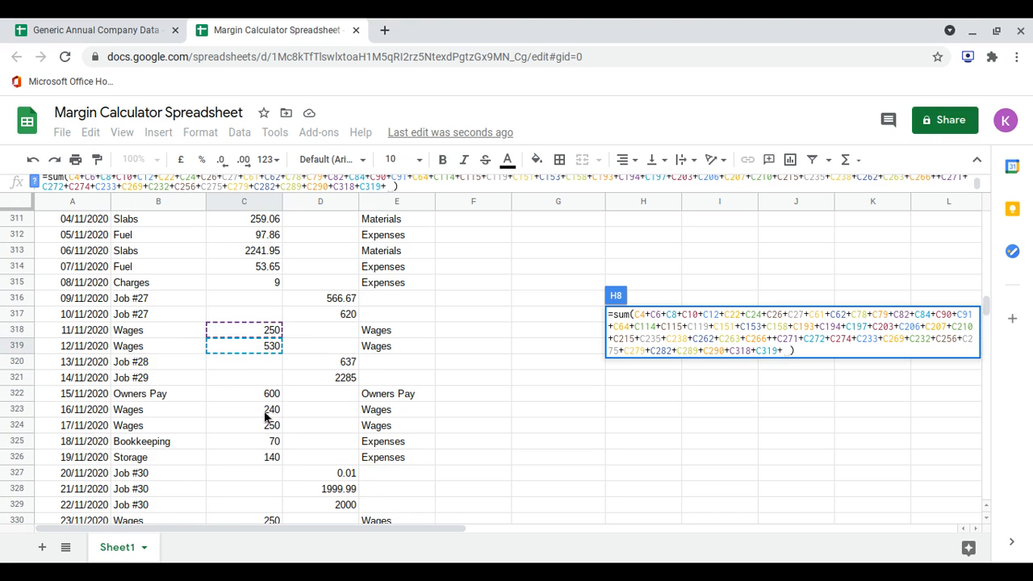
left_click(264, 411)
type("+")
left_click(264, 422)
Add the wages entries of 23/11 to 27/11/2020, C330, C331, C332 and C334, to the Wages formula
type("+")
scroll(500, 363, "down", 4)
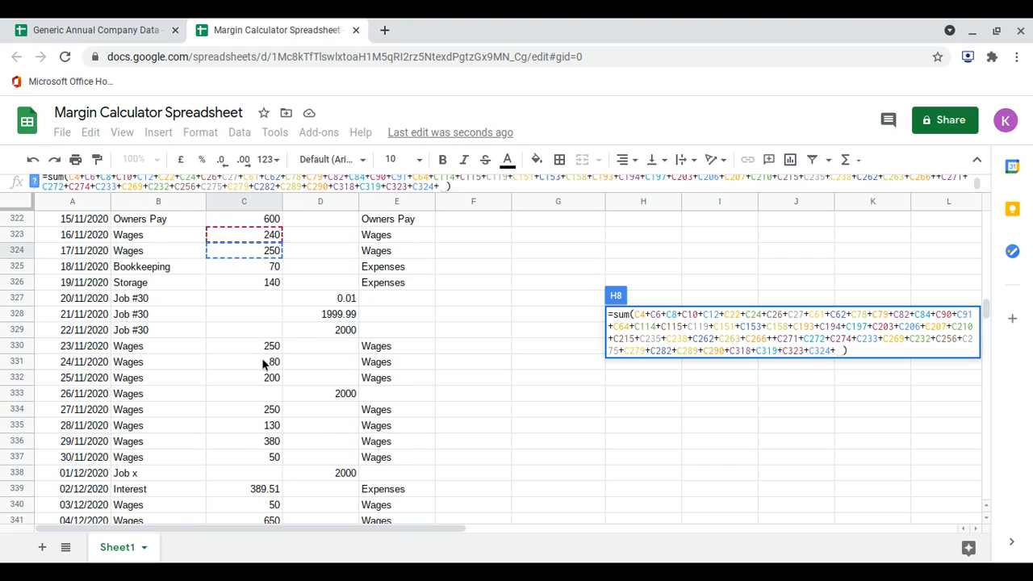
left_click(262, 352)
type("+")
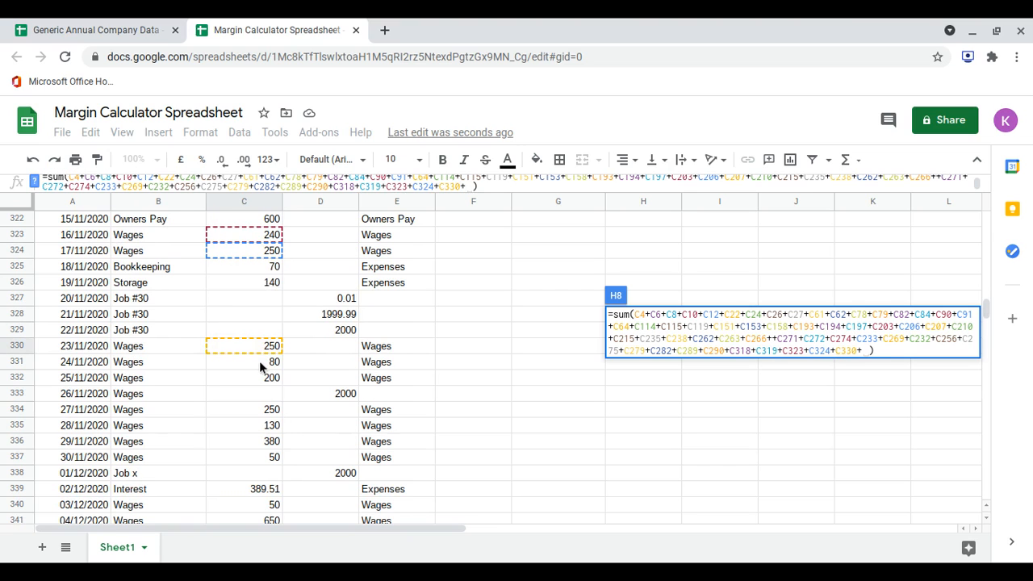
left_click(259, 361)
type("+")
left_click(255, 383)
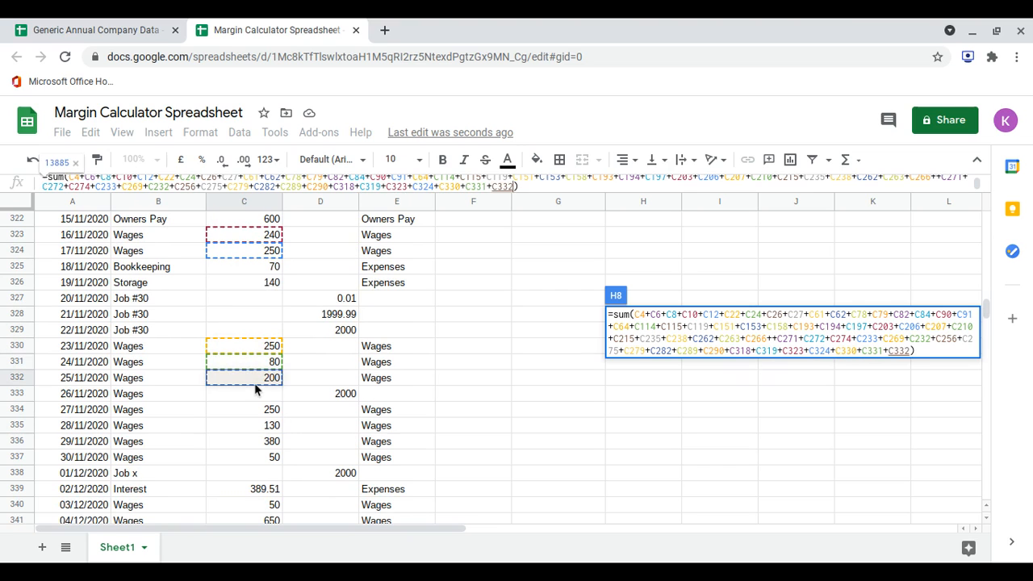
type("+")
left_click(251, 413)
Add the last November wages entries, C335, C336 and C337, to the Wages formula, each only once
type("+")
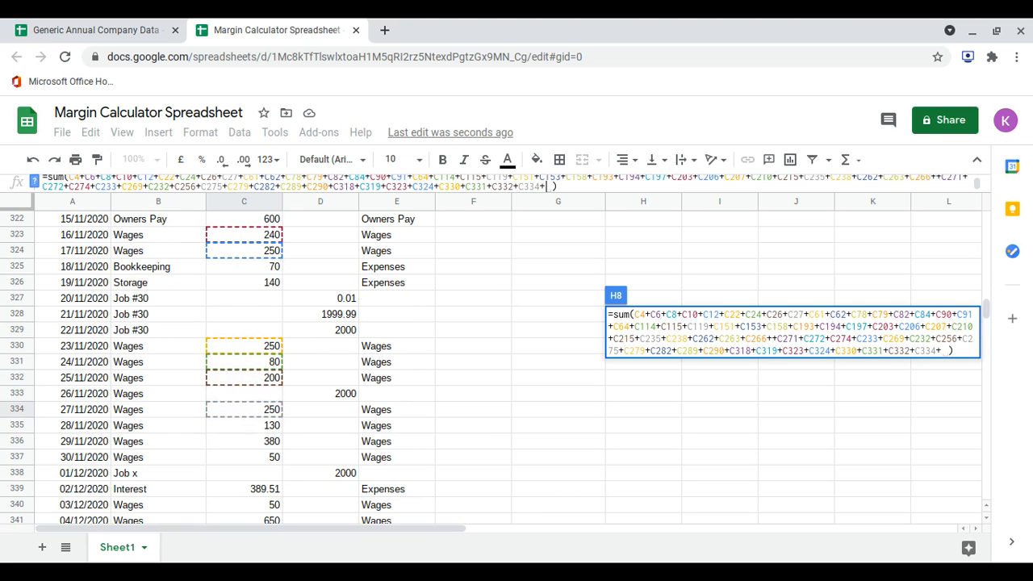
left_click(249, 425)
type("+")
left_click(249, 434)
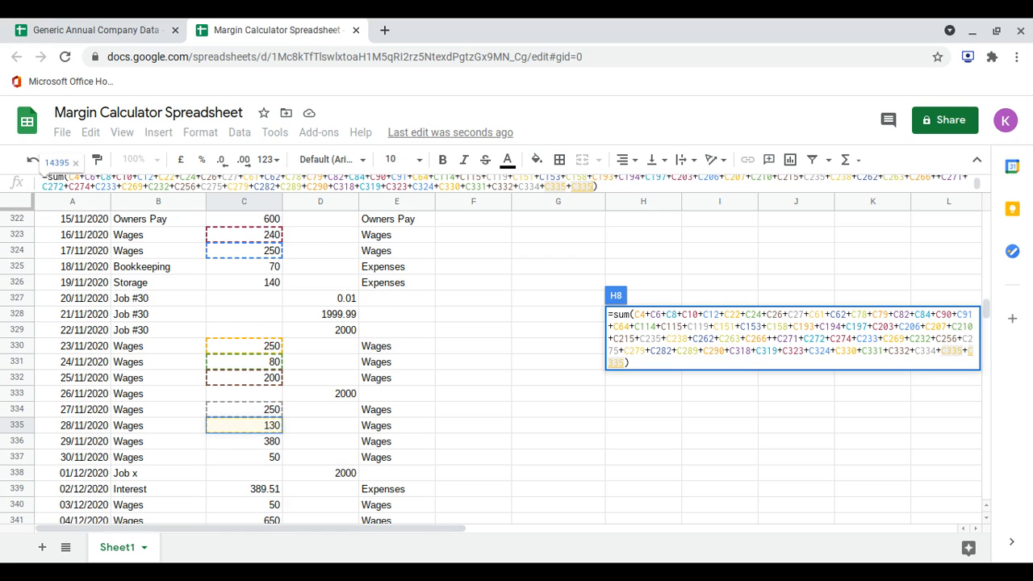
key("BackSpace")
key("BackSpace")
key("BackSpace")
key("BackSpace")
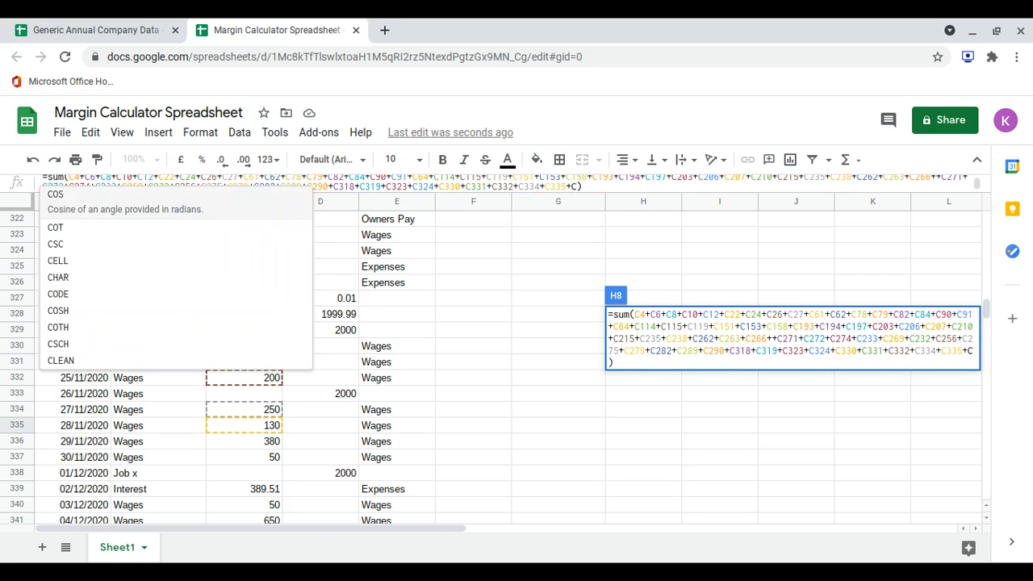
left_click(238, 444)
type("+")
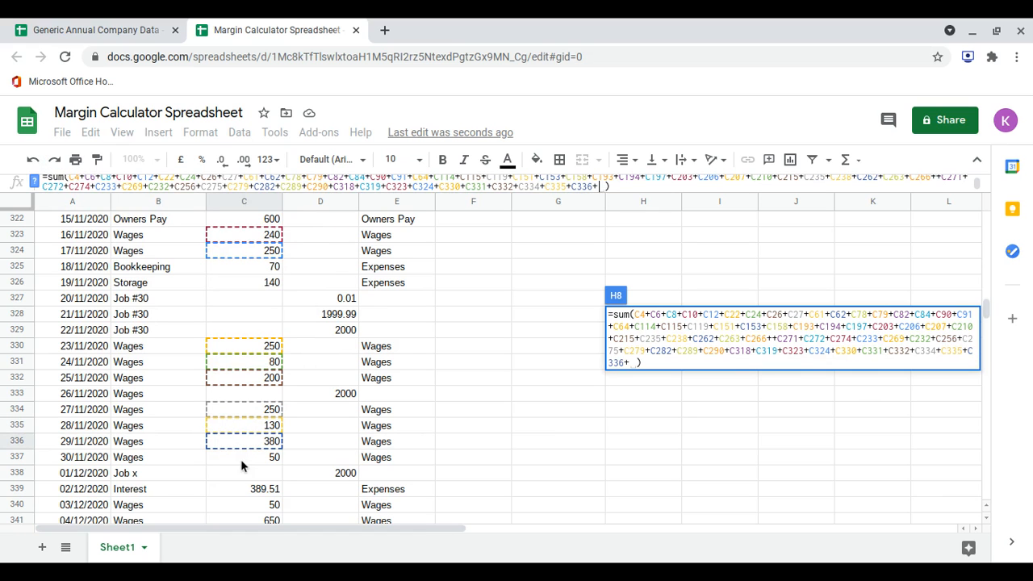
left_click(241, 457)
Add the first December wages entries, C340 and C341, to the Wages formula
type("+")
scroll(240, 457, "down", 3)
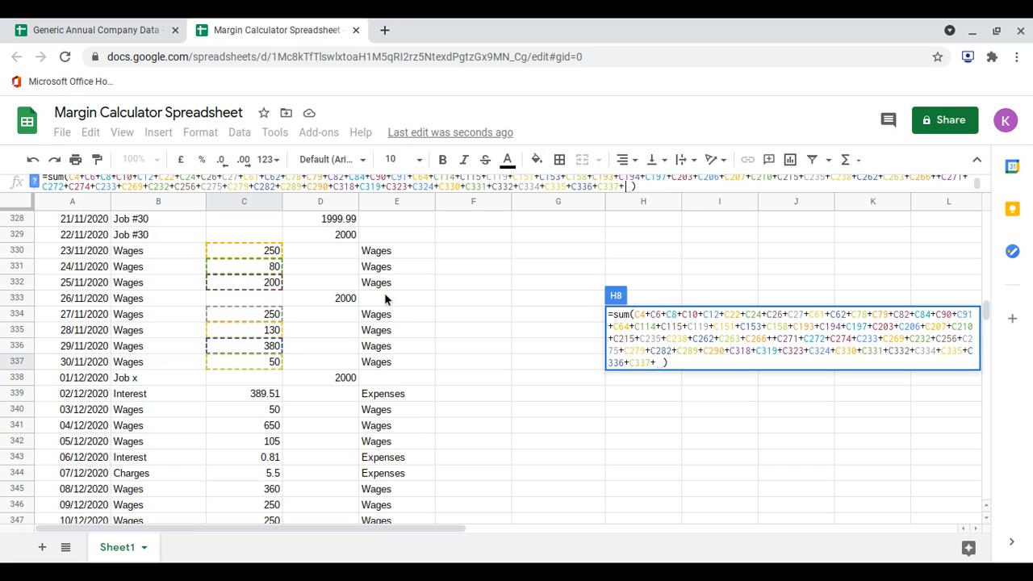
scroll(458, 277, "down", 1)
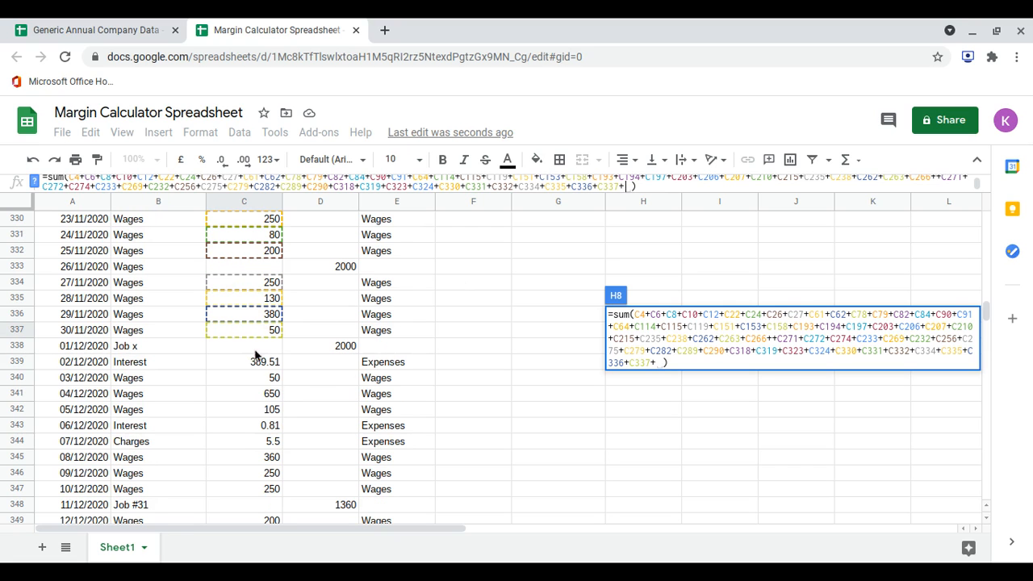
left_click(239, 379)
type("+")
left_click(240, 395)
type("+")
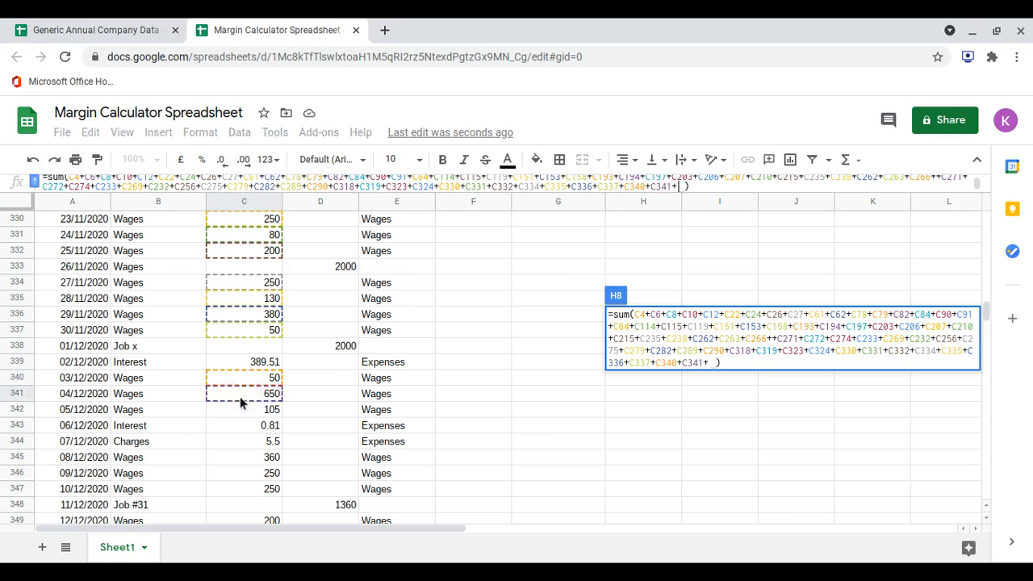
left_click(247, 425)
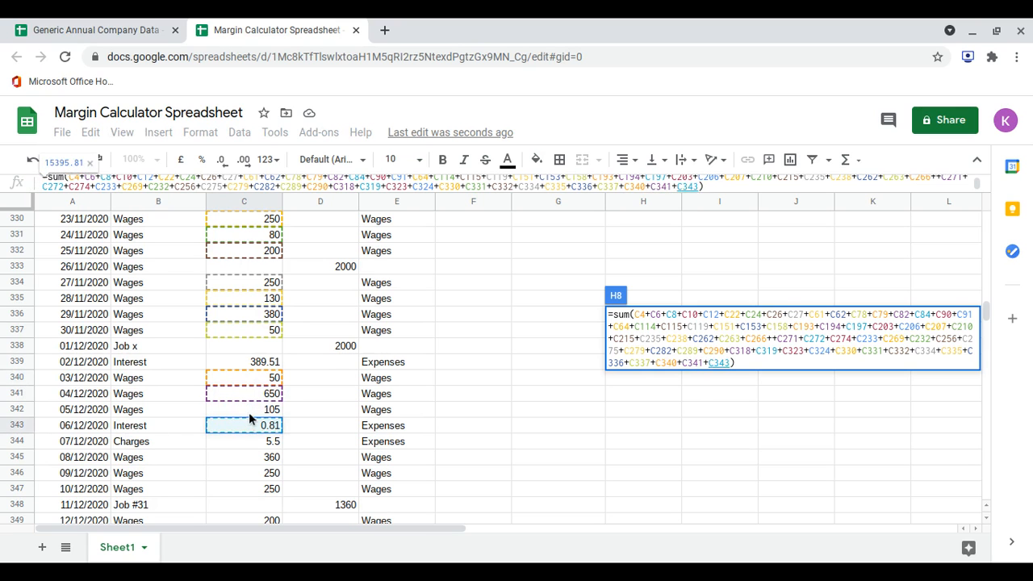
key("BackSpace")
key("BackSpace")
key("BackSpace")
key("BackSpace")
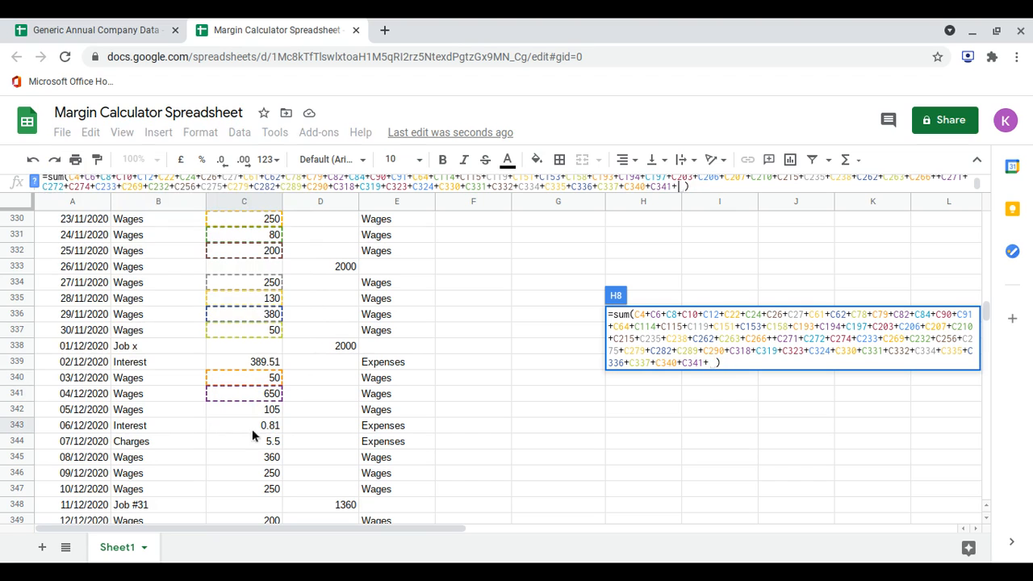
Add the wages entries of 05/12 to 10/12/2020, C342, C345, C346 and C347, to the Wages formula
left_click(267, 410)
type("+")
left_click(263, 460)
type("+")
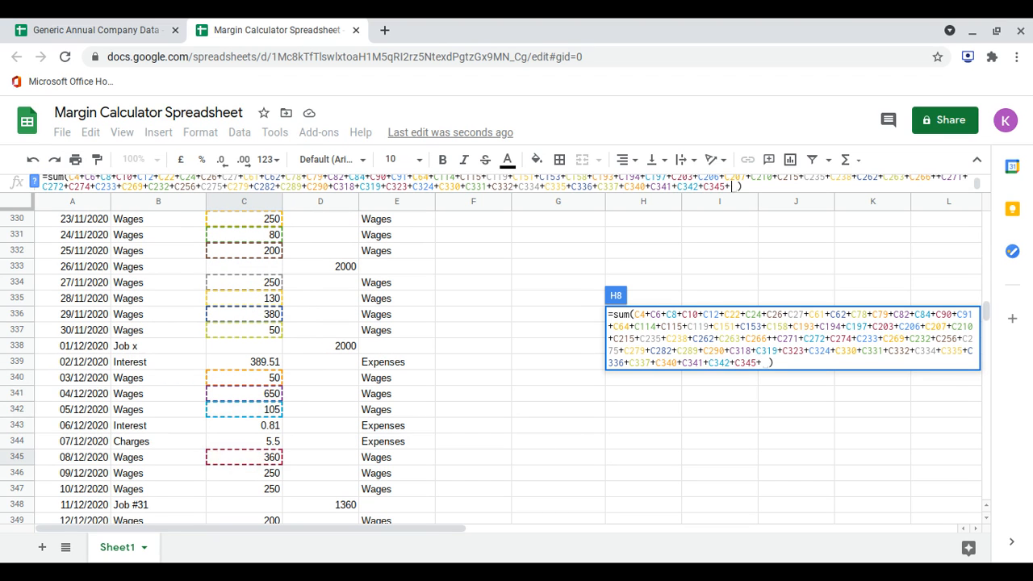
left_click(252, 474)
type("+")
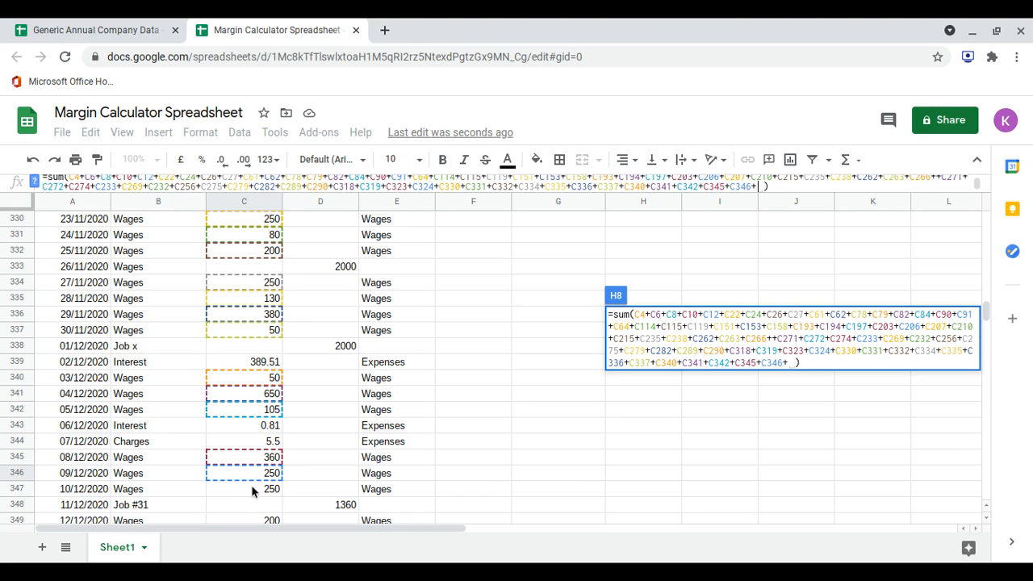
left_click(253, 484)
type("+")
Add the mid-December wages entries C349, C352, C353 and C356 to the Wages formula
scroll(254, 484, "down", 2)
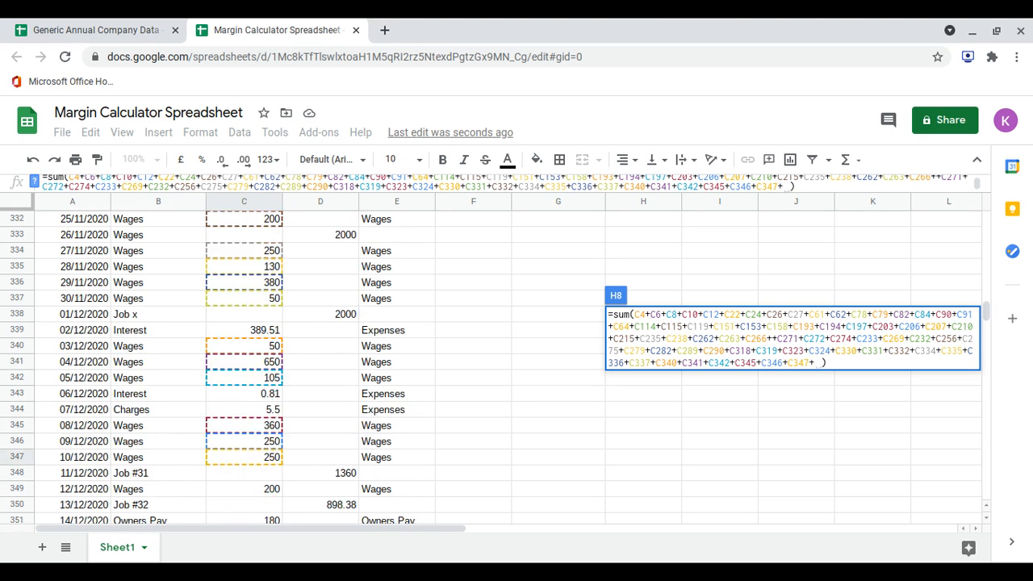
scroll(307, 363, "down", 2)
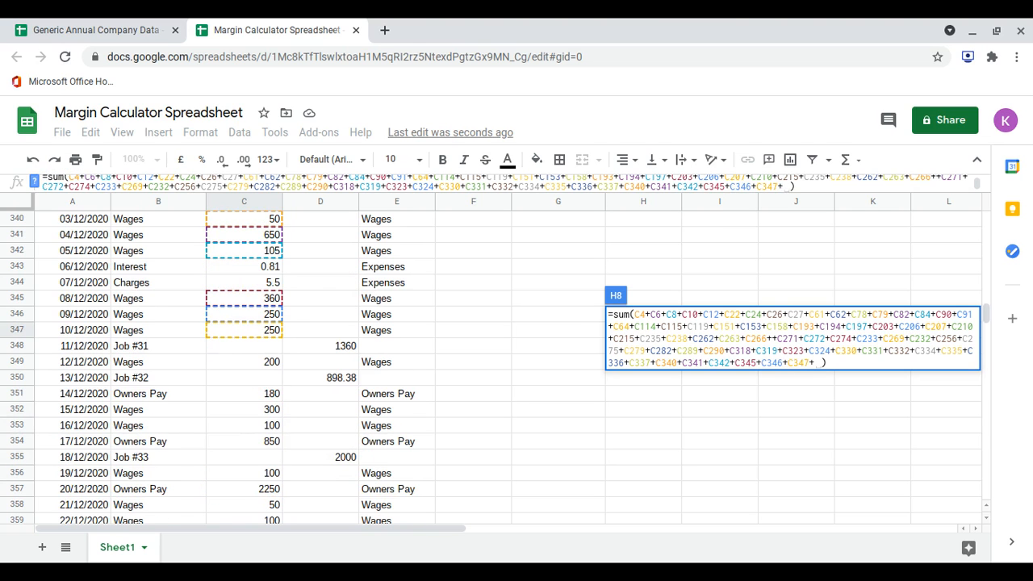
left_click(257, 353)
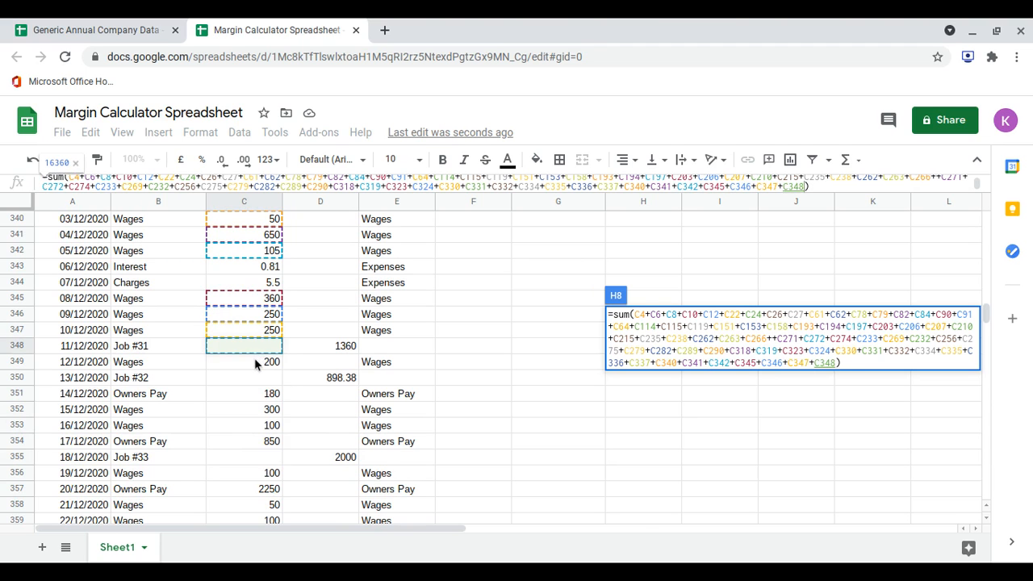
left_click(255, 362)
type("+")
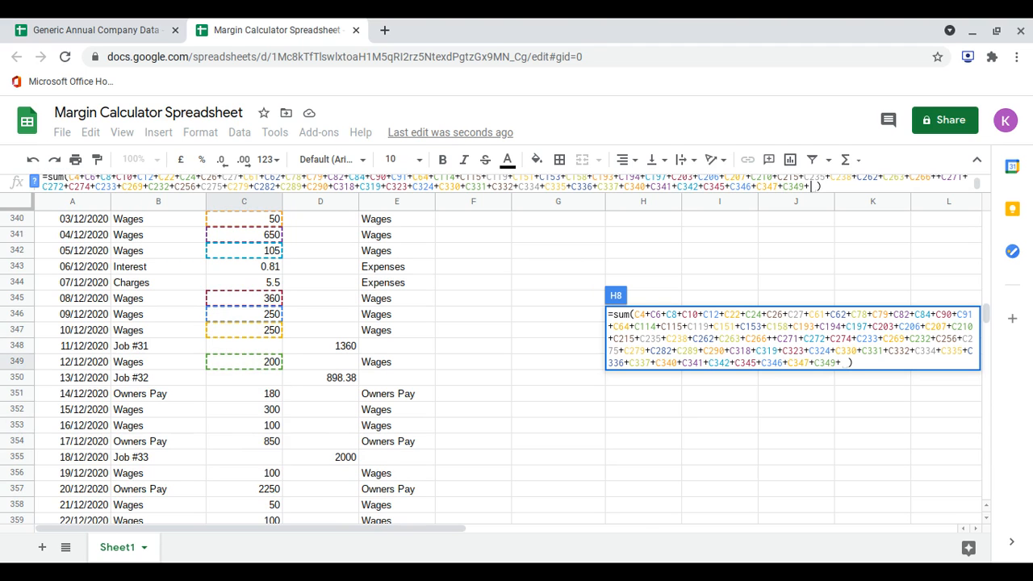
left_click(267, 414)
type("+")
left_click(262, 422)
type("+")
scroll(262, 422, "down", 2)
left_click(267, 379)
type("+")
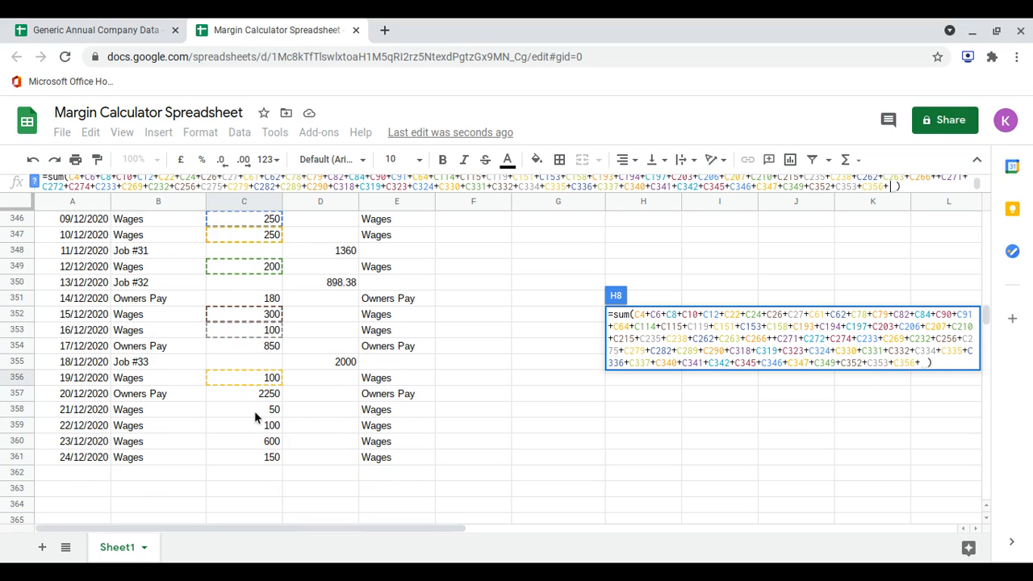
Complete the Wages formula with the last December entries, C358, C359, C360 and C361
type("+")
key("BackSpace")
left_click(252, 410)
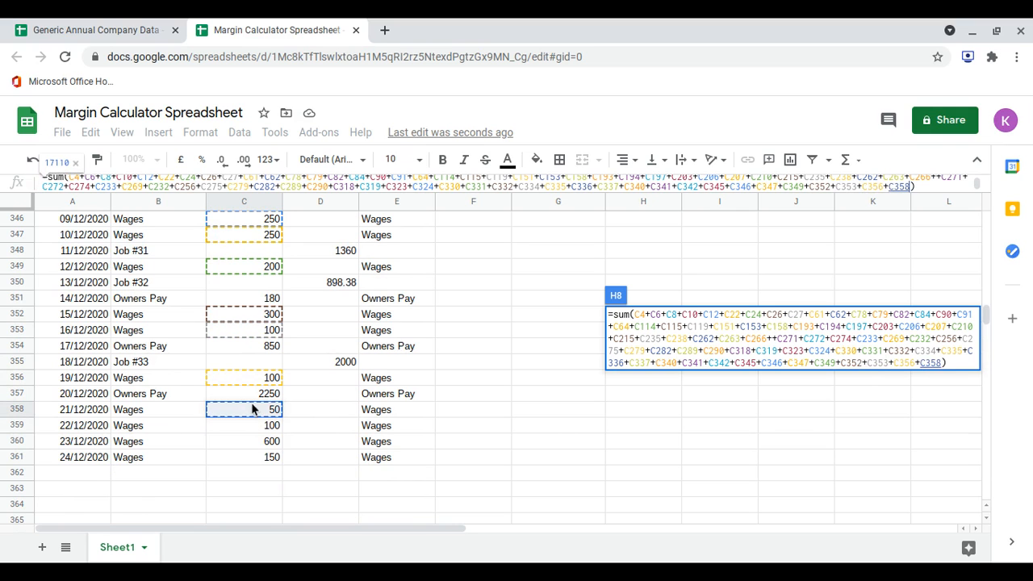
type("+C359+")
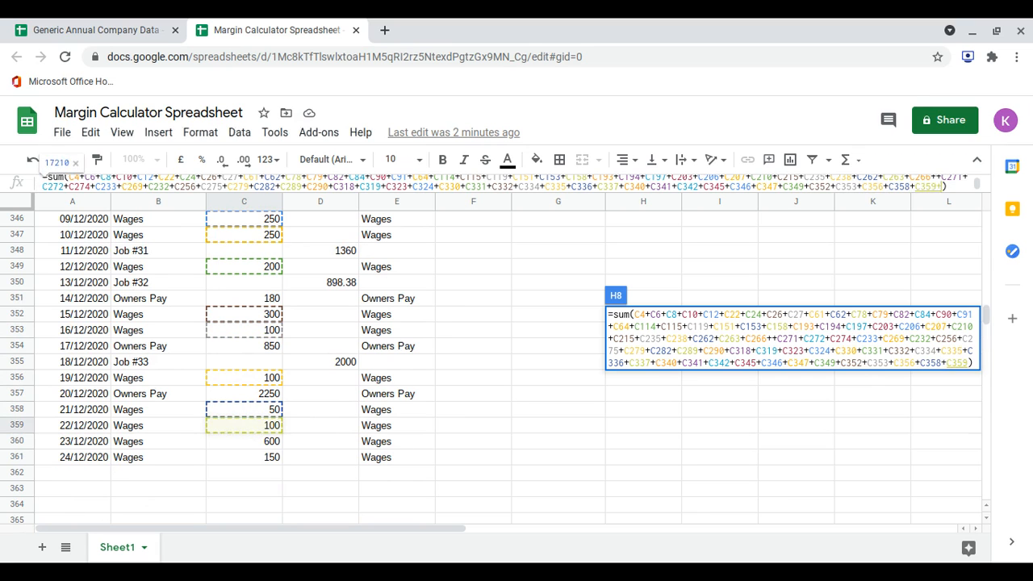
left_click(247, 432)
type("+")
left_click(247, 443)
type("+")
left_click(232, 457)
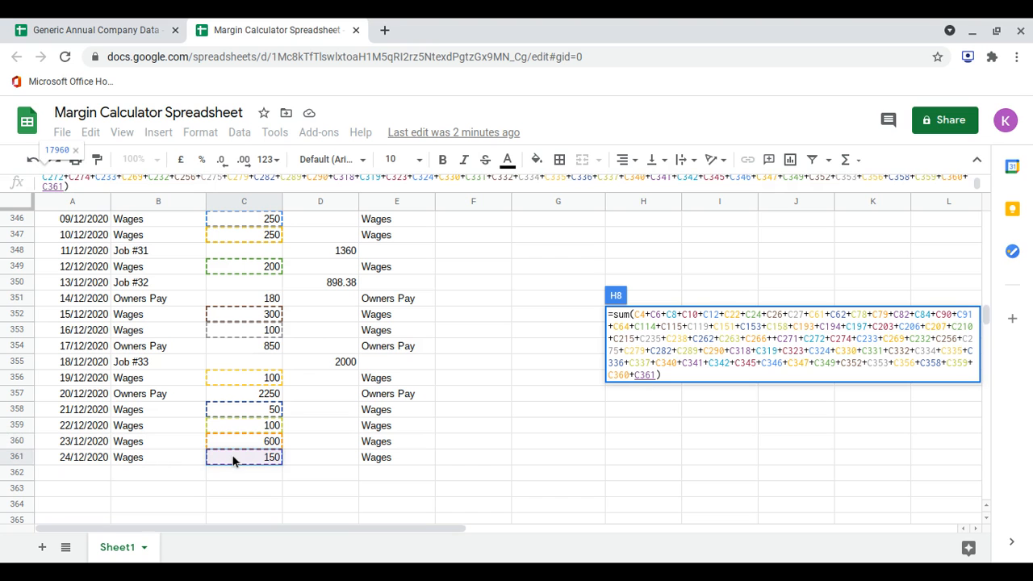
key("Return")
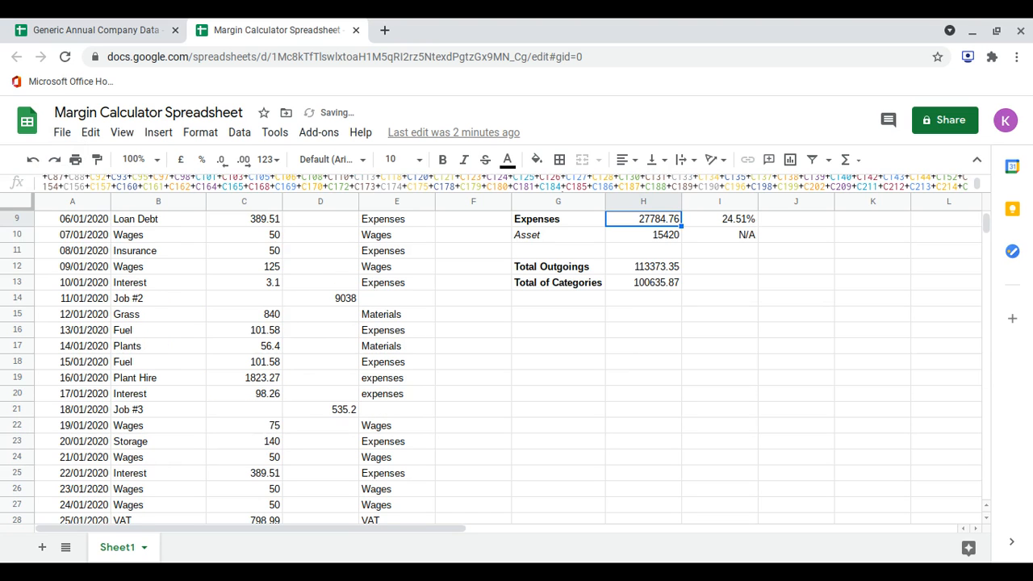
Check the Asset total's formula and the category totals beside it
scroll(624, 358, "up", 1)
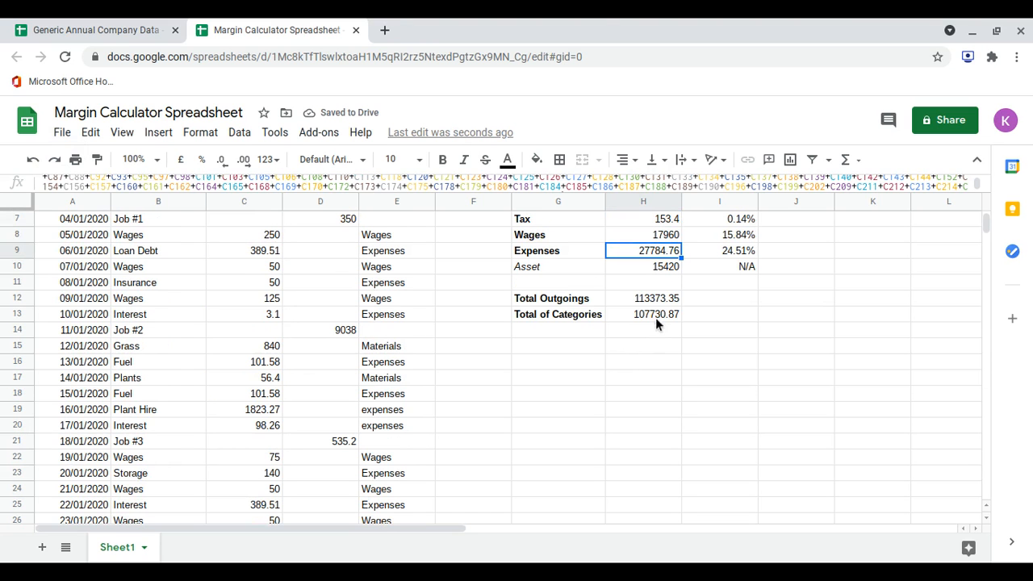
left_click(660, 270)
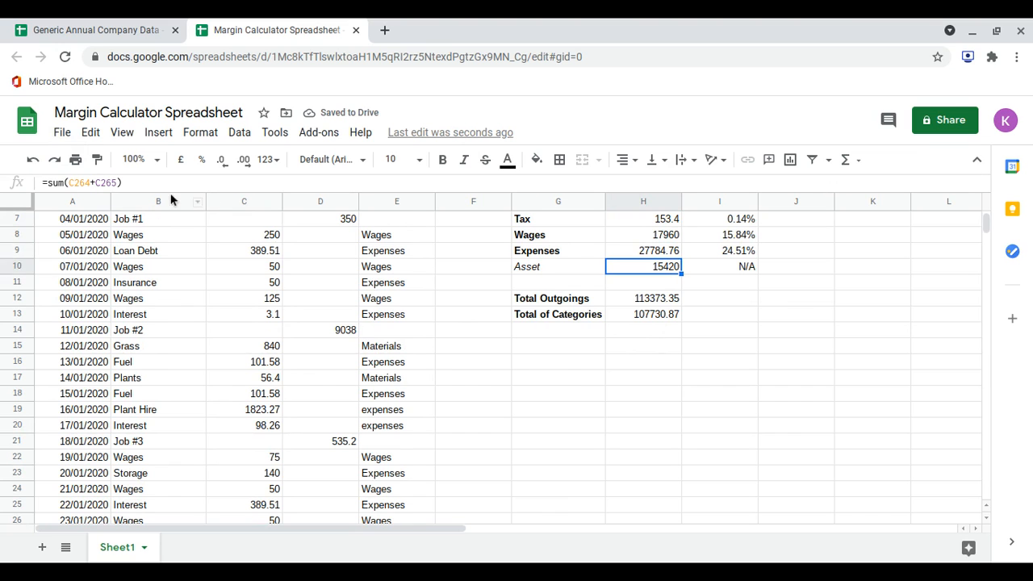
scroll(451, 317, "up", 1)
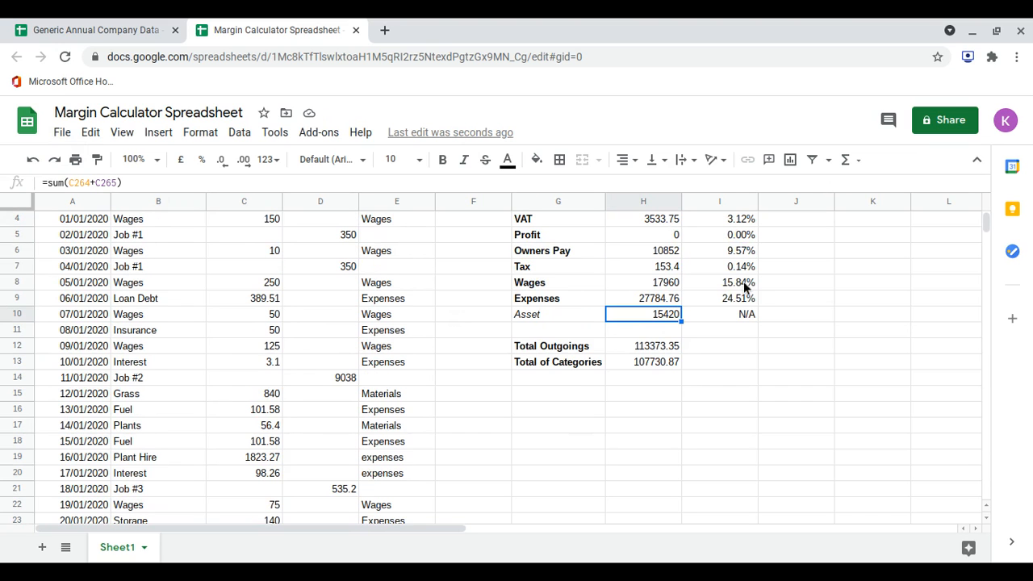
Extend the Expenses formula in H9 with the storage entry of 12/10/2020, C288
left_click(656, 299)
scroll(493, 185, "down", 3)
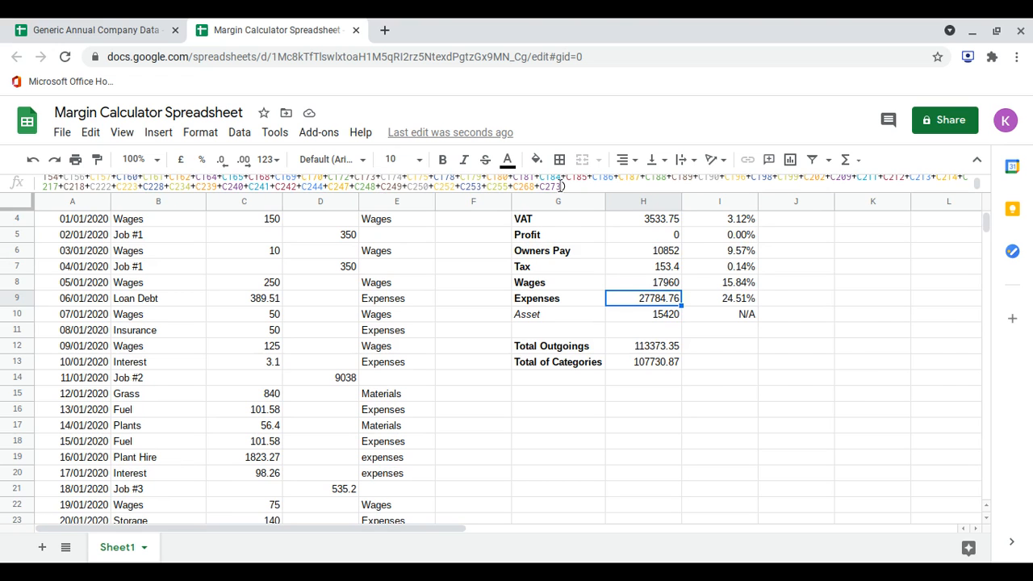
left_click(562, 187)
type("+")
scroll(333, 333, "down", 5)
scroll(333, 333, "down", 20)
scroll(333, 334, "down", 18)
scroll(334, 333, "down", 1)
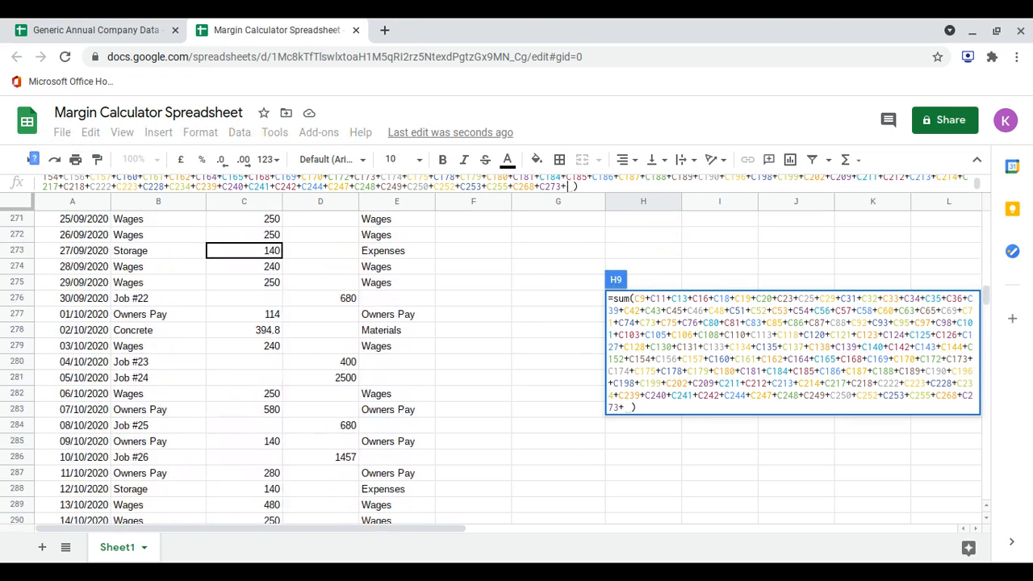
scroll(333, 334, "up", 1)
scroll(295, 343, "down", 3)
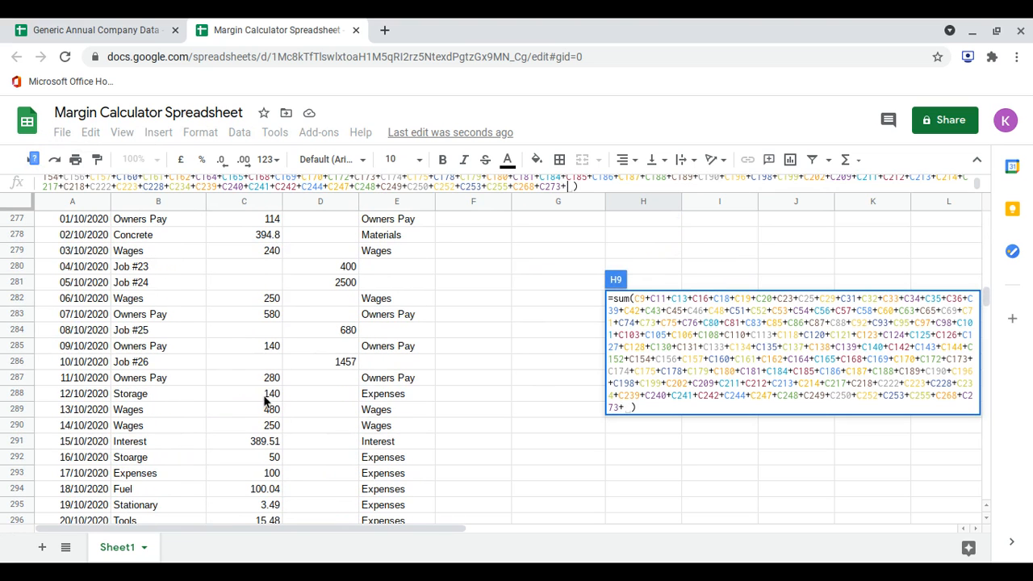
left_click(264, 395)
scroll(275, 403, "down", 2)
type("+")
Add the remaining October expenses, C292:C298, C301 and C304:C307, to the Expenses formula
left_click_drag(272, 394, 263, 487)
type("+")
scroll(264, 490, "down", 4)
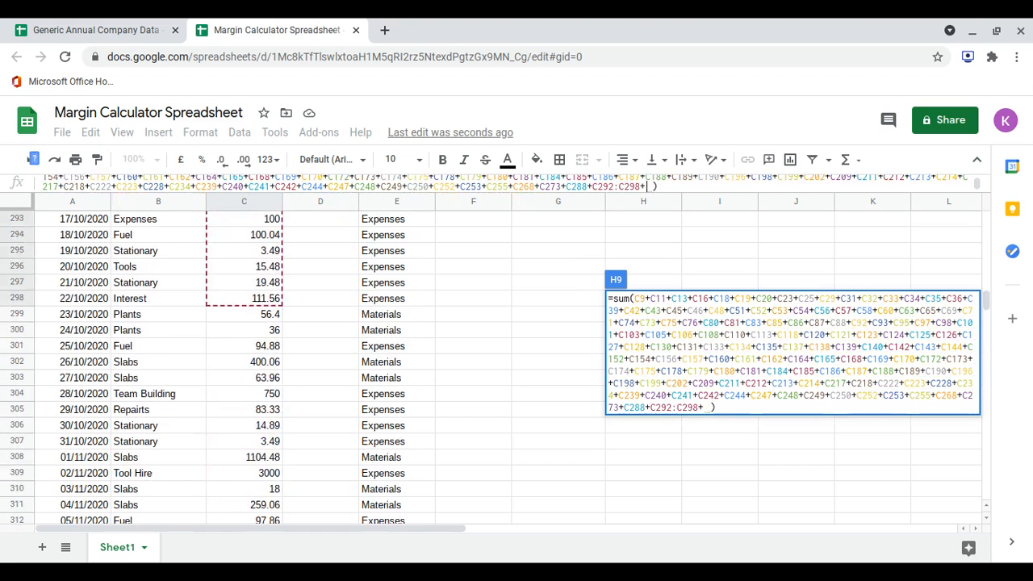
left_click(263, 347)
type("+")
left_click_drag(263, 393, 255, 446)
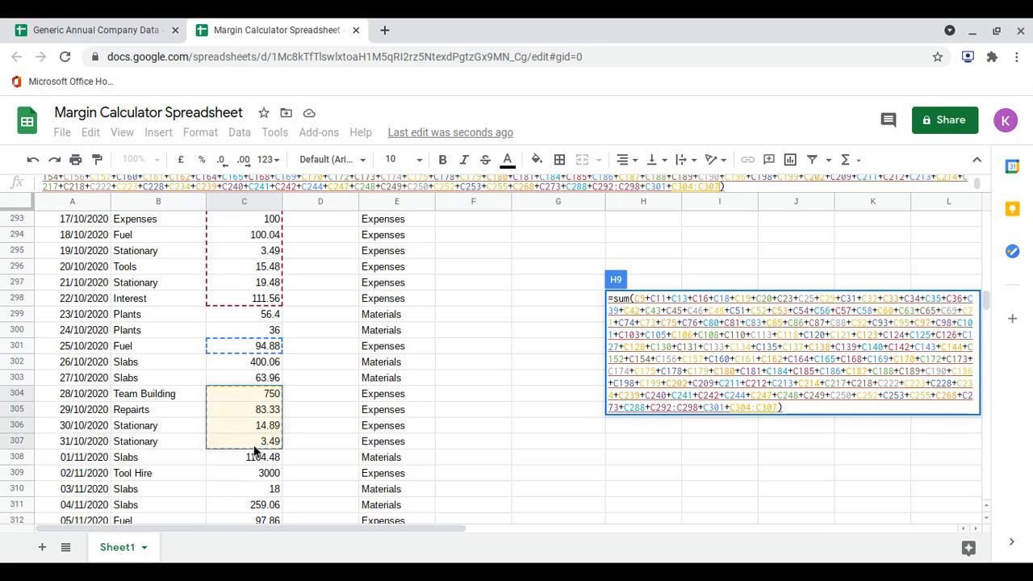
type("+")
Add the early November expenses C309, C312, C314 and C315 to the Expenses formula
scroll(257, 443, "down", 2)
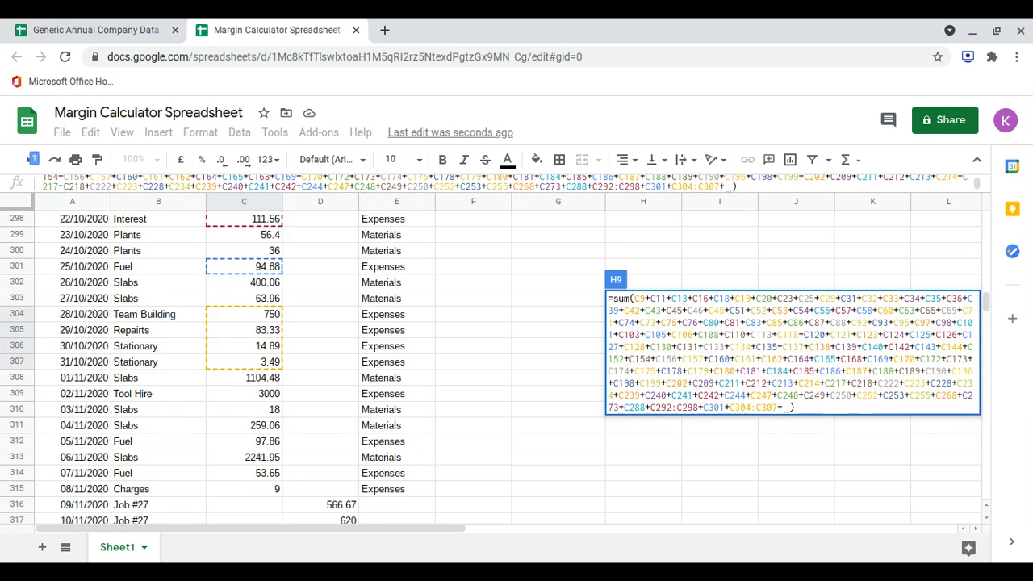
left_click(251, 379)
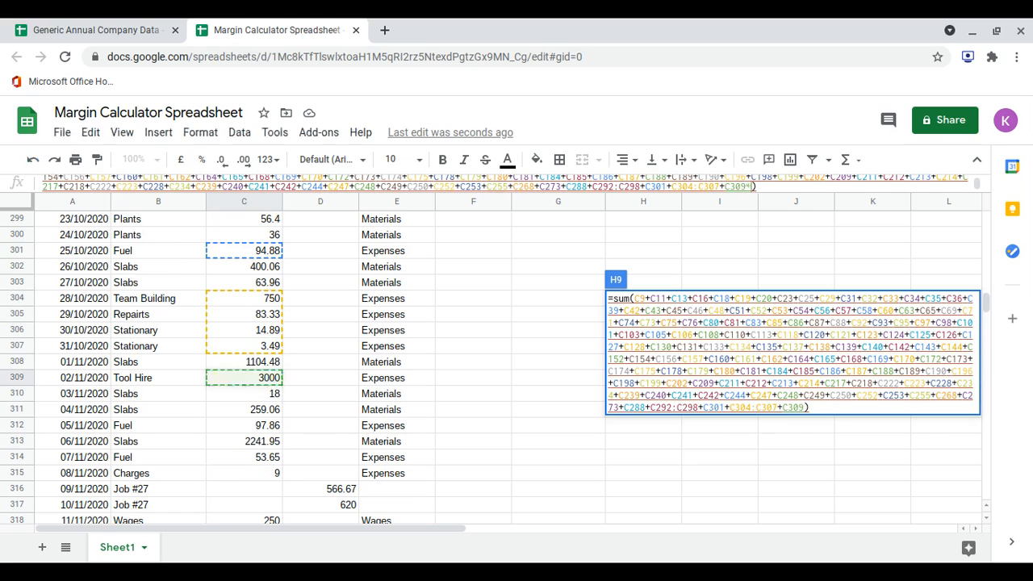
type("+")
left_click(246, 430)
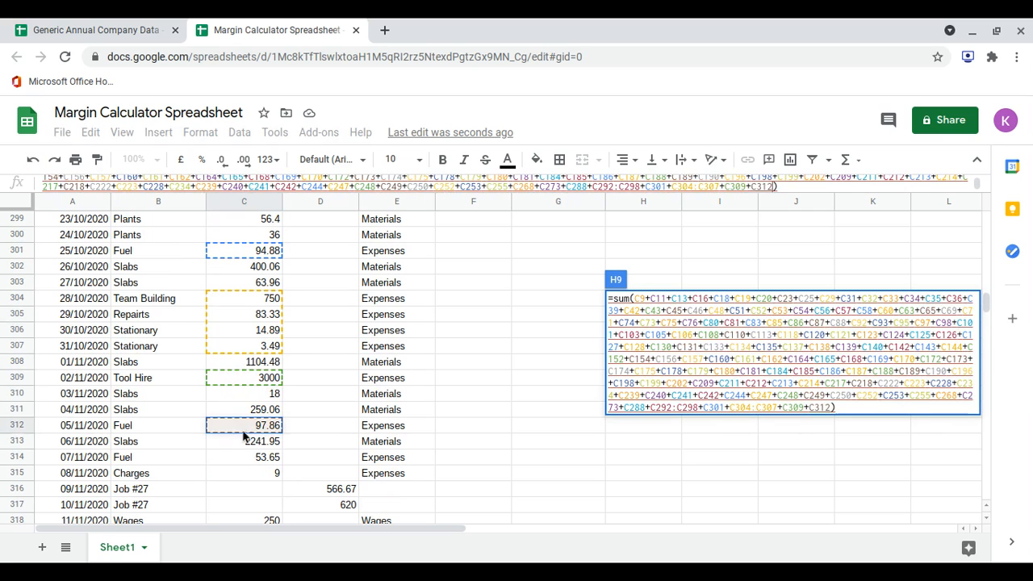
type("+")
left_click(251, 457)
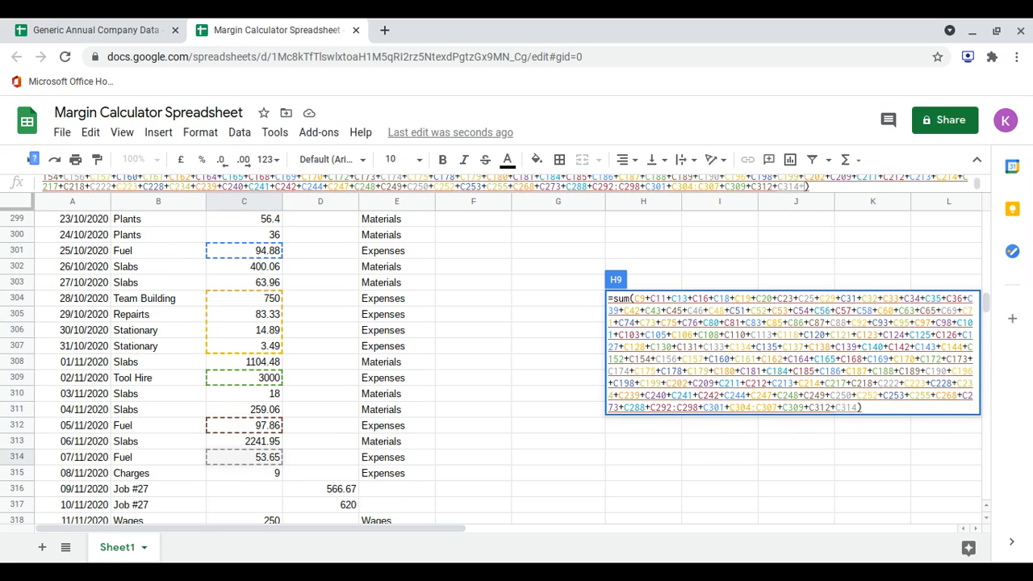
type("+")
left_click(255, 475)
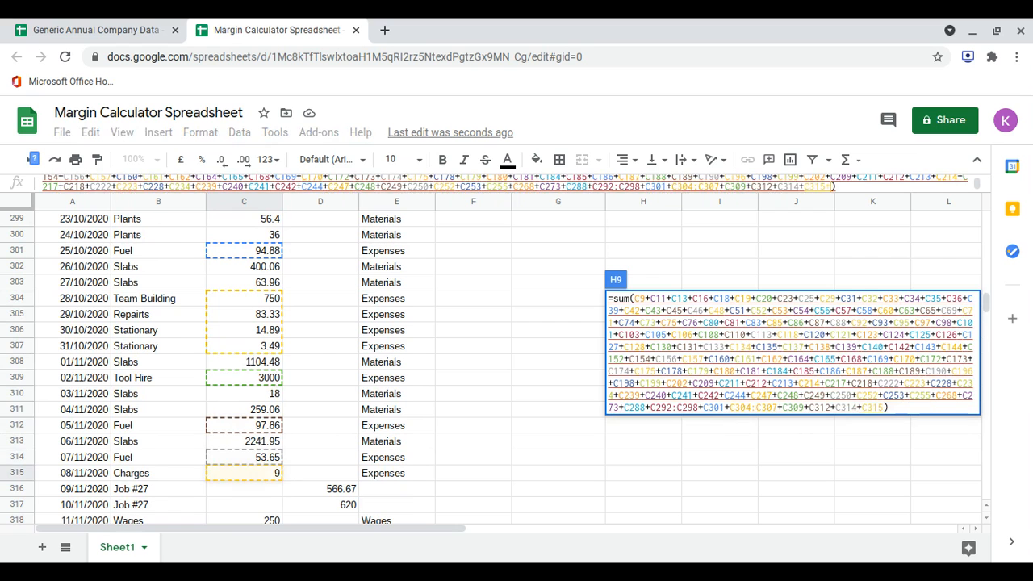
type("+")
Add the November bookkeeping and storage entries, C325 and C326, to the Expenses formula
scroll(255, 477, "down", 5)
scroll(208, 370, "down", 2)
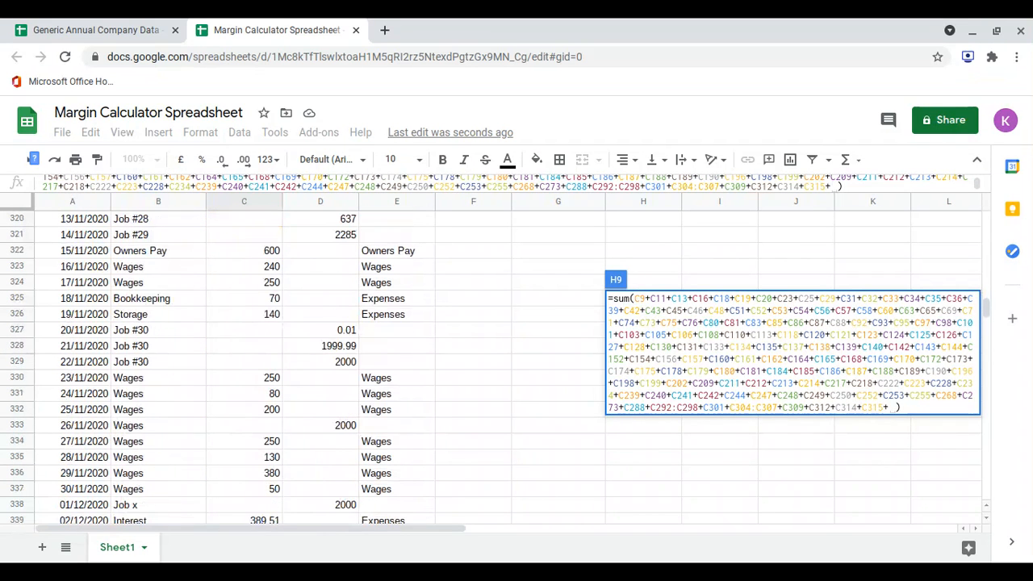
left_click(258, 298)
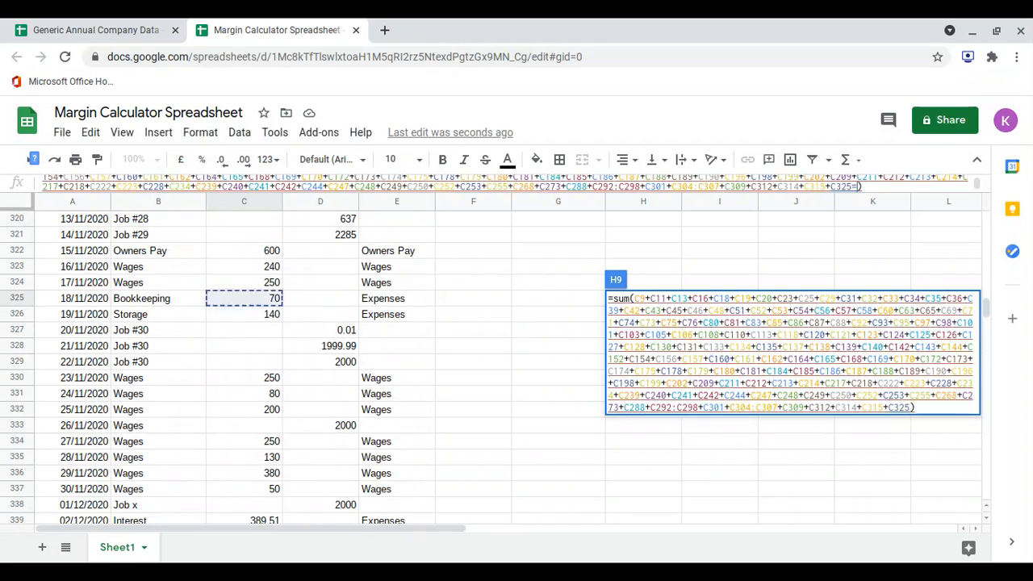
type("+")
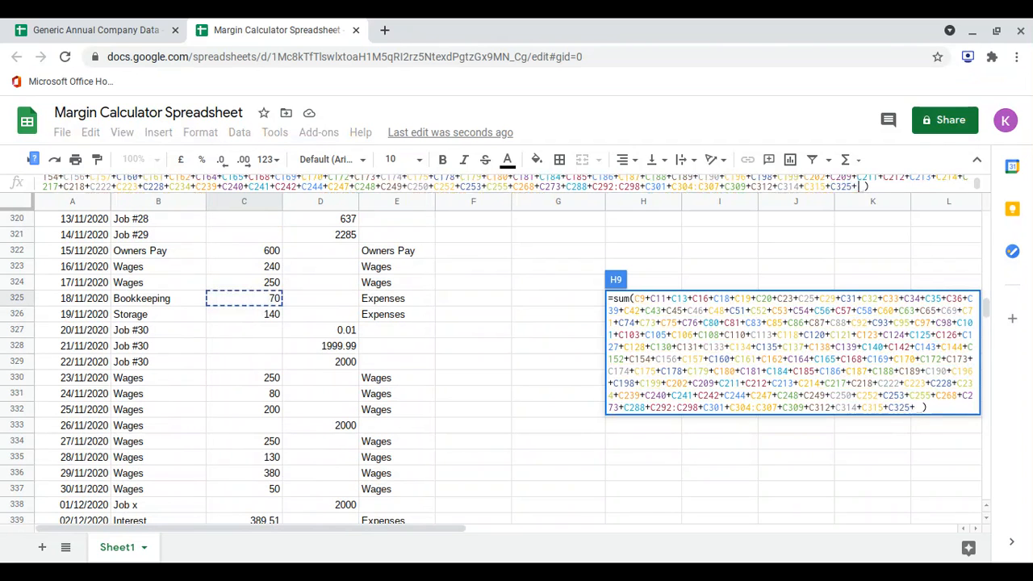
left_click(263, 315)
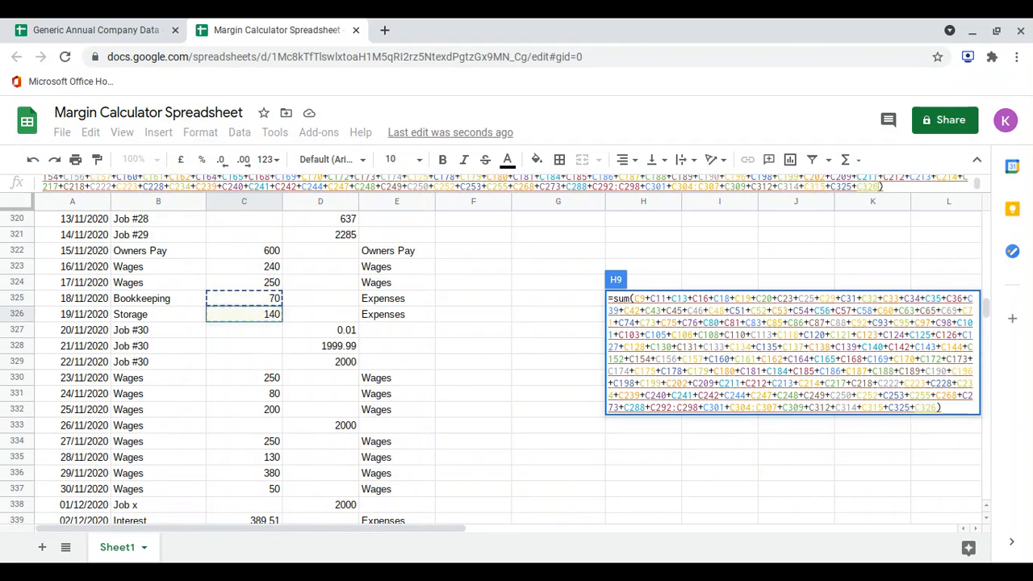
type("+")
Add the interest entry of 02/12/2020, C339, to the Expenses formula
scroll(269, 408, "down", 2)
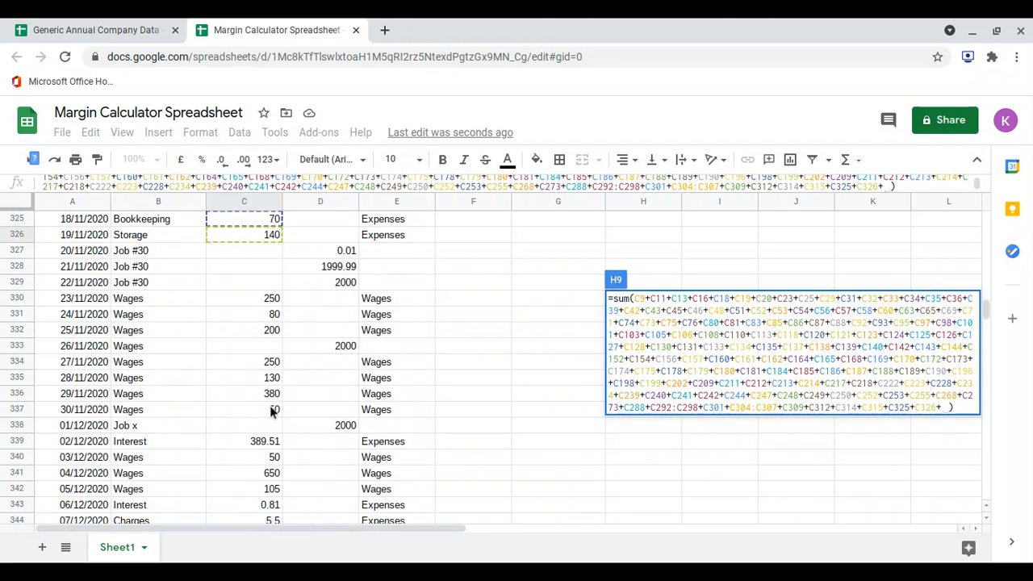
left_click(245, 440)
type("+")
scroll(266, 395, "down", 3)
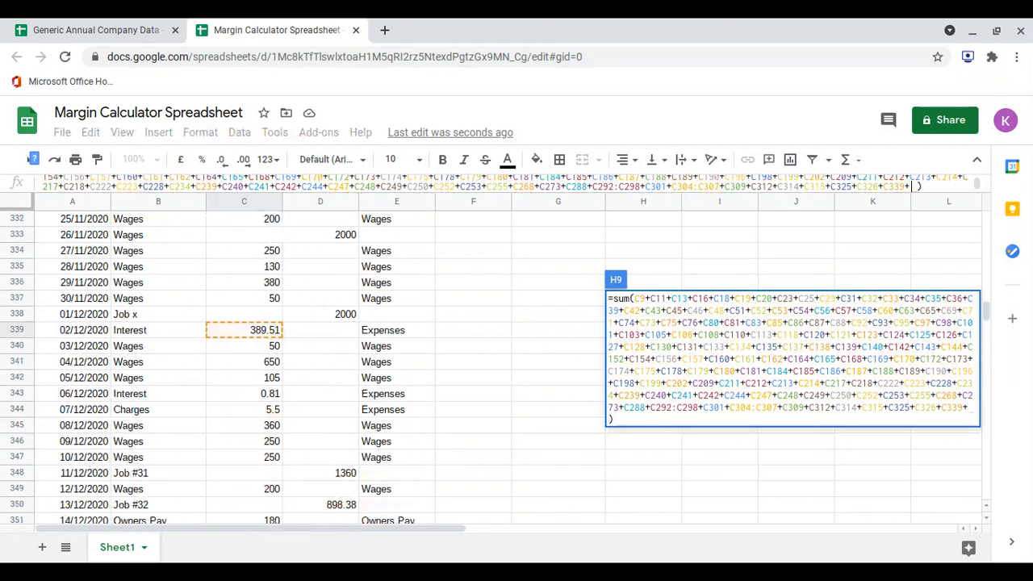
Add the December interest and charges entries, C343 and C344, to the Expenses formula and commit it
left_click(244, 393)
type("+")
left_click(244, 409)
type("+")
scroll(243, 388, "down", 1)
scroll(244, 387, "down", 6)
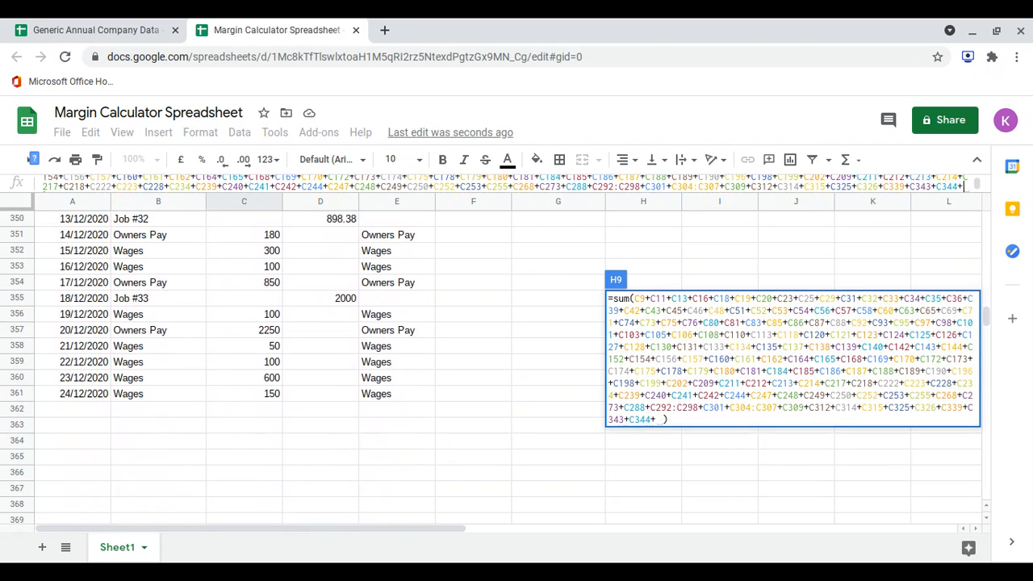
key("BackSpace")
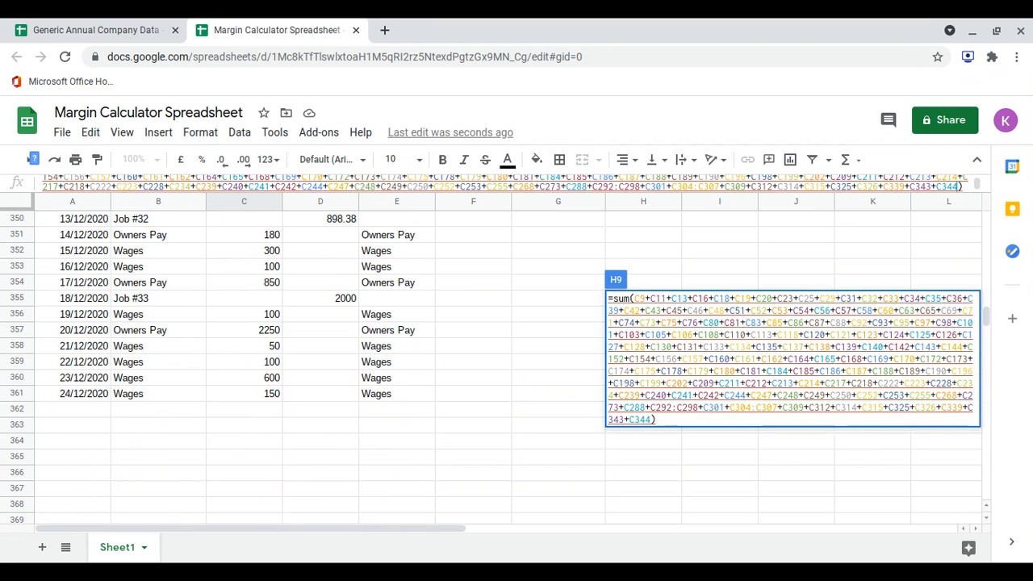
key("Return")
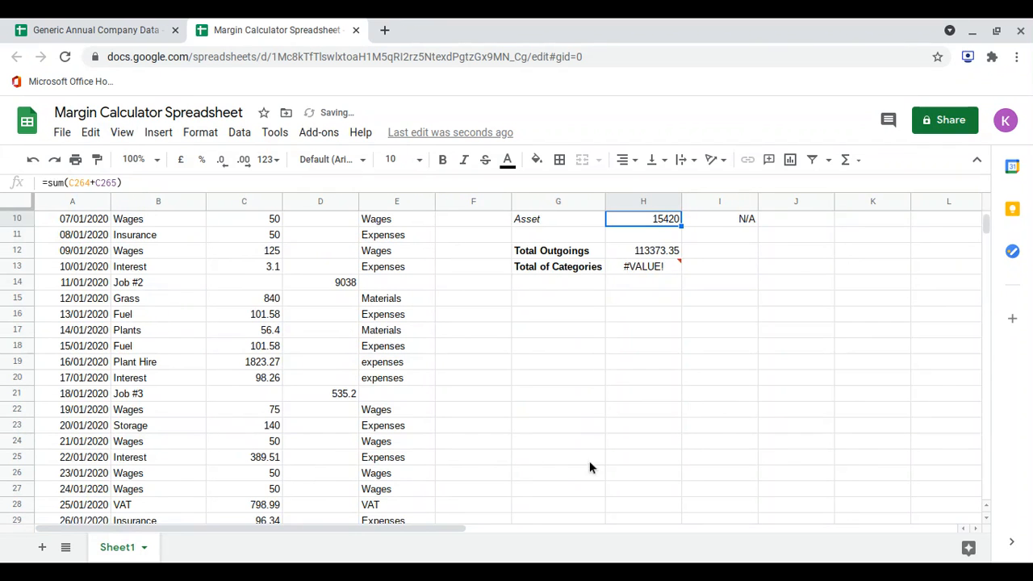
Remove the range C292:C298 from the Expenses total formula in H9
left_click(634, 267)
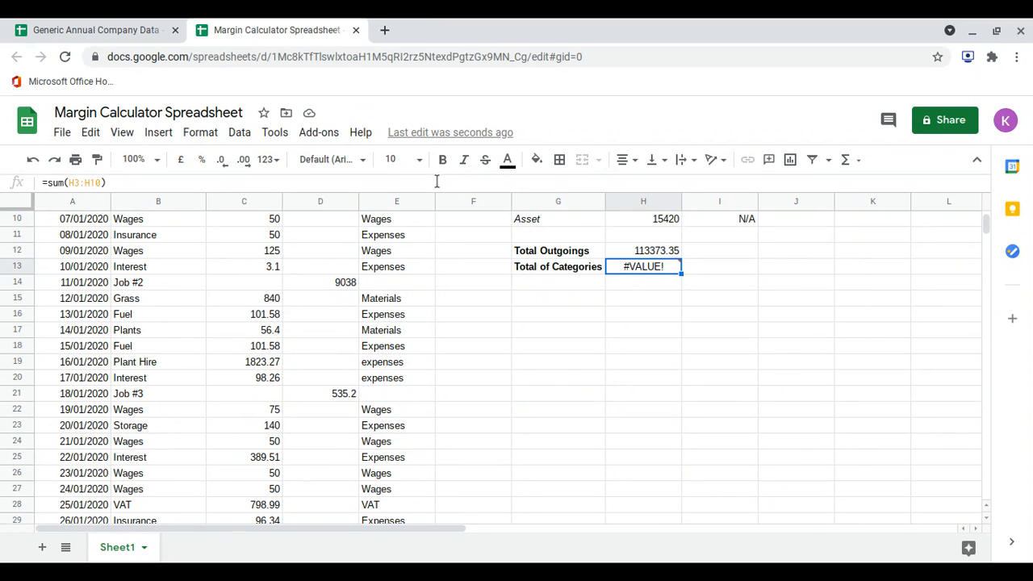
scroll(531, 252, "up", 3)
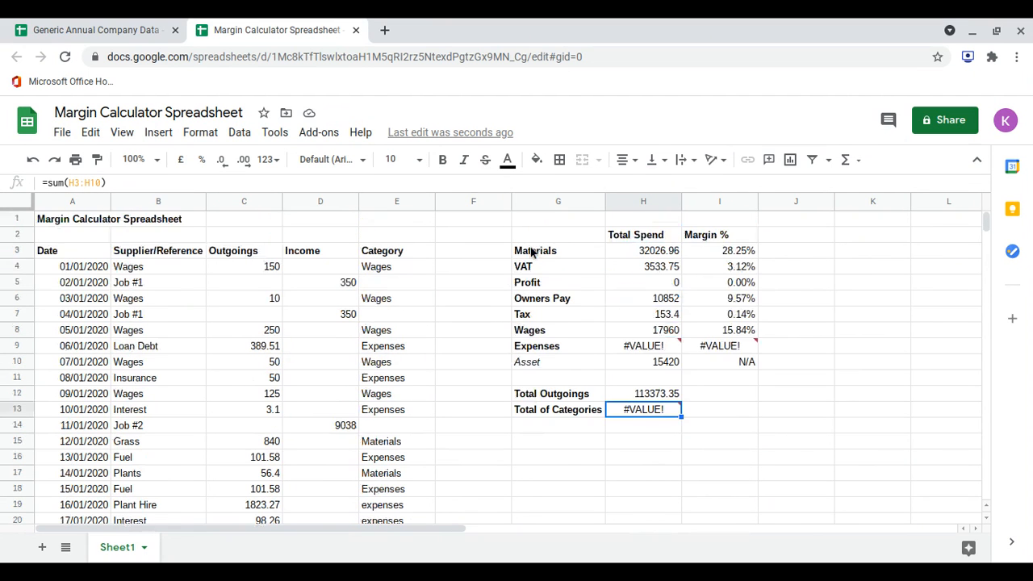
left_click(665, 349)
scroll(680, 188, "down", 2)
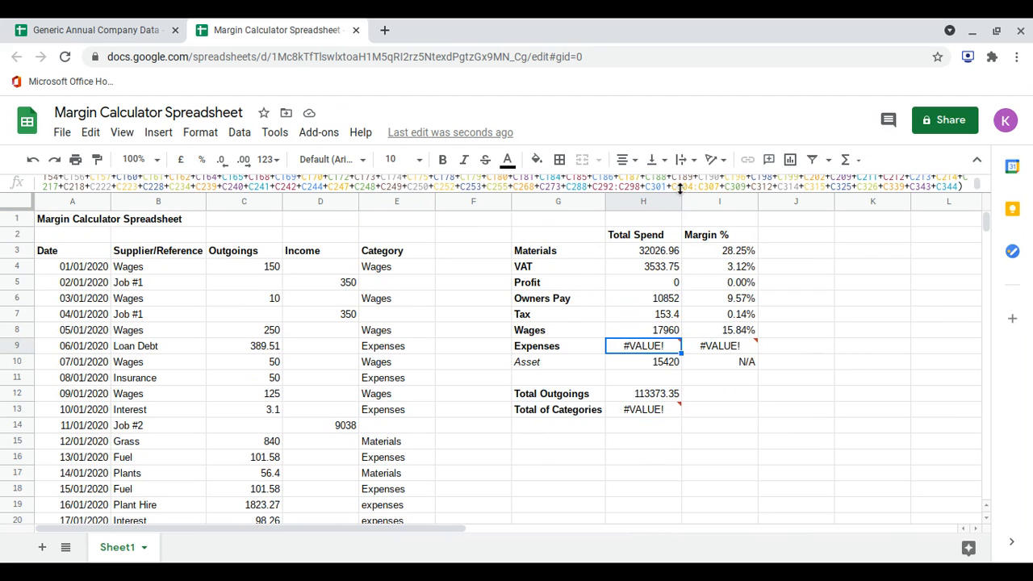
left_click(637, 186)
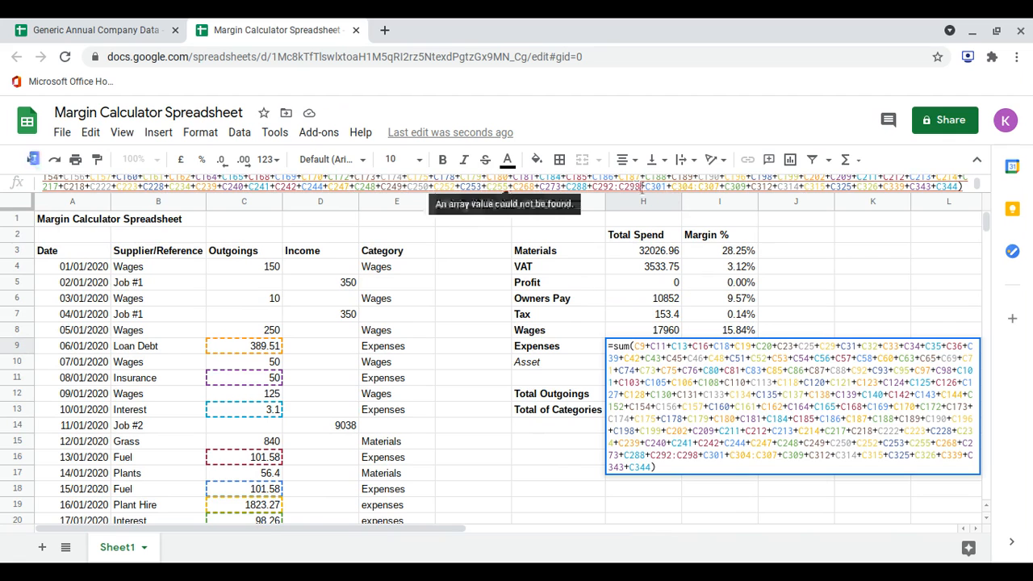
key("BackSpace")
key("BackSpace")
key("BackSpace")
key("BackSpace")
key("BackSpace")
key("BackSpace")
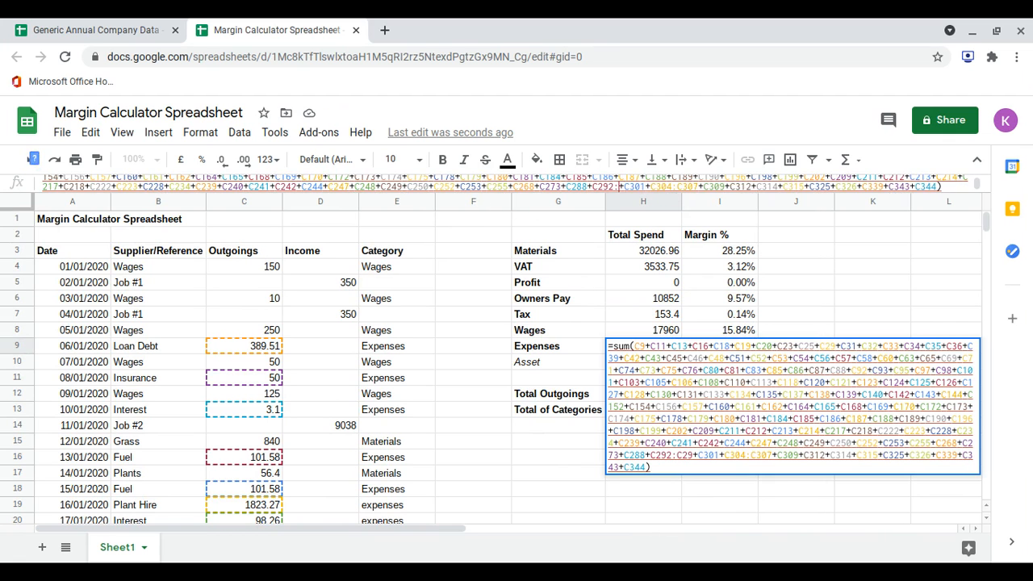
key("BackSpace")
key("BackSpace")
key("BackSpace")
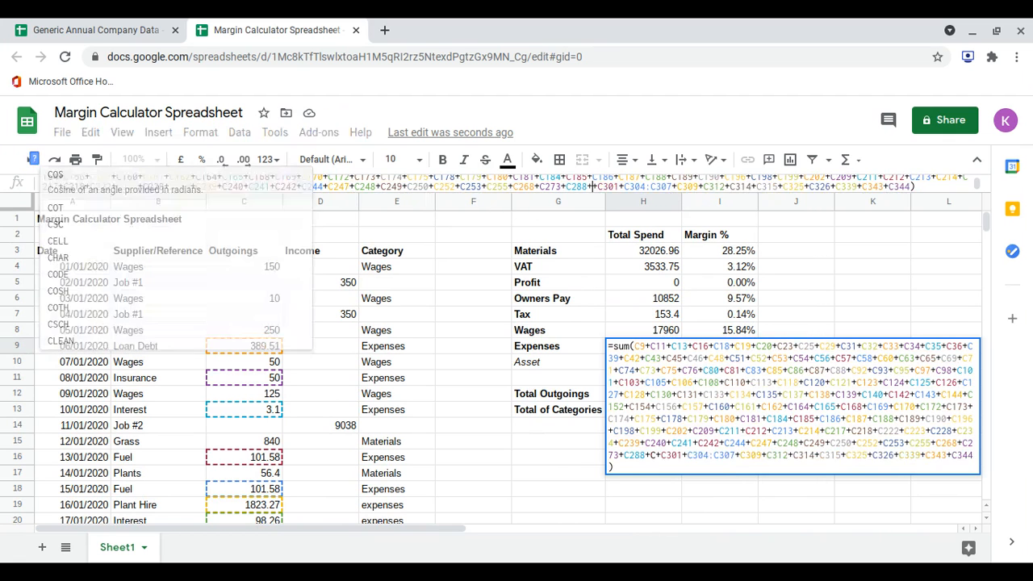
key("BackSpace")
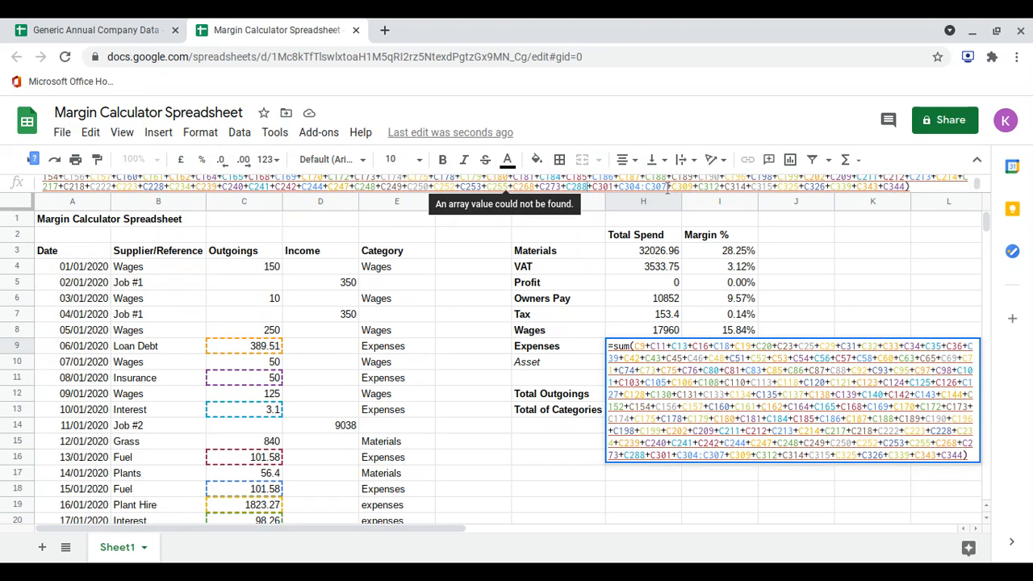
Remove the range C304:C307 from the Expenses formula and commit the change
key("BackSpace")
key("BackSpace")
key("BackSpace")
key("BackSpace")
key("BackSpace")
key("BackSpace")
key("BackSpace")
key("BackSpace")
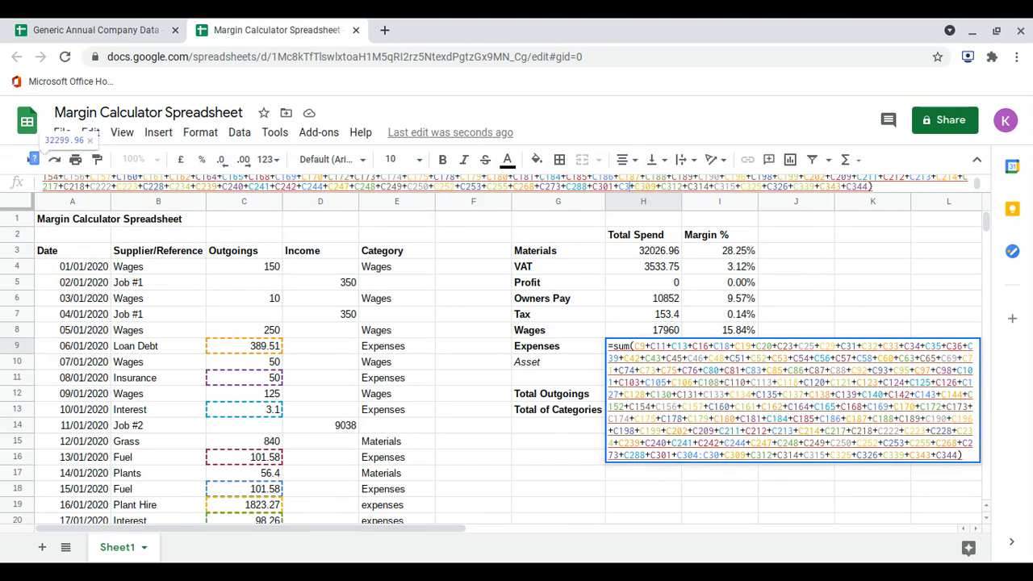
key("BackSpace")
key("BackSpace")
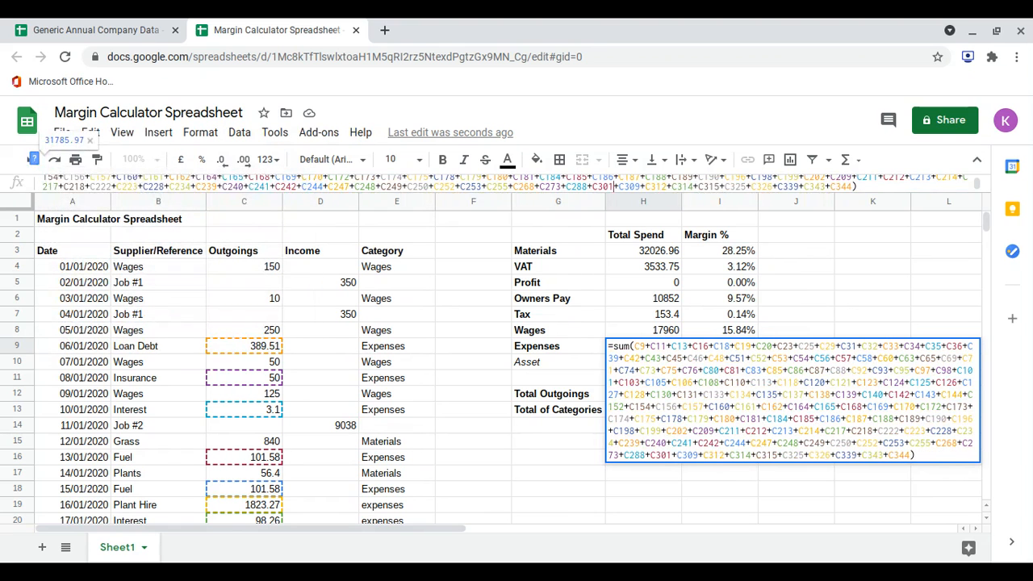
key("Return")
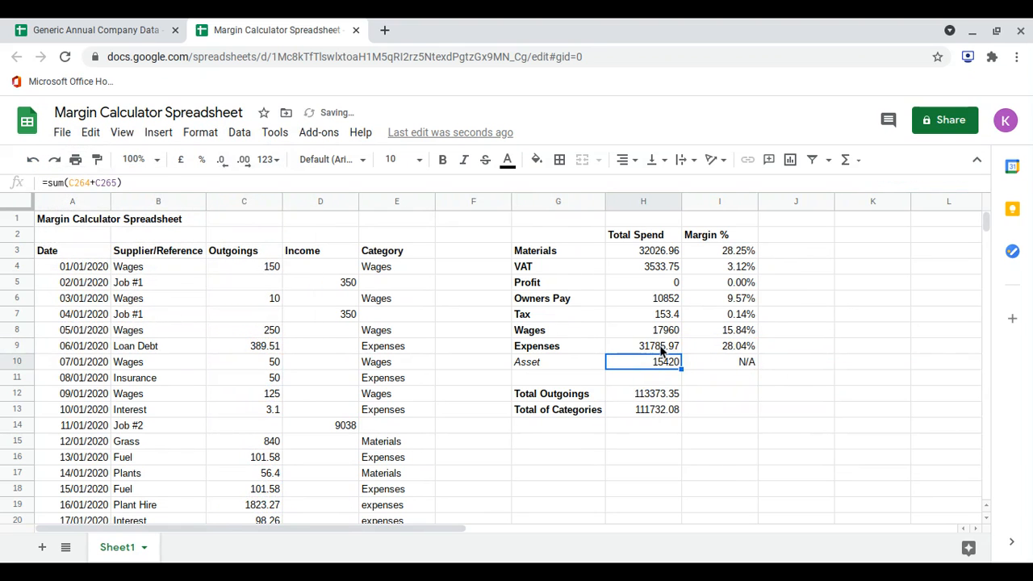
Reopen the Expenses formula in H9 and append the October entries C292 and C293 as separate cell references
left_click(660, 347)
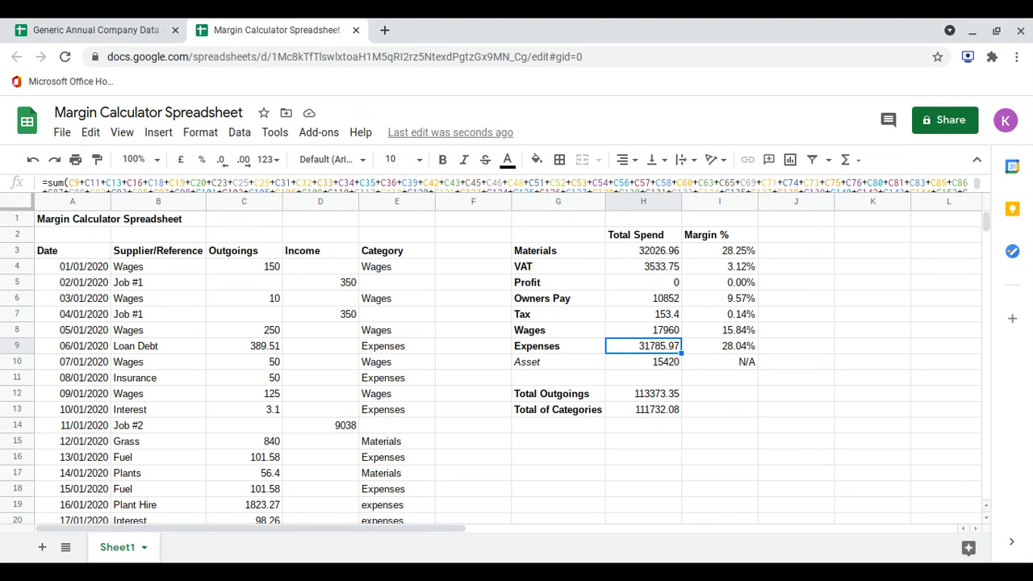
scroll(759, 184, "down", 2)
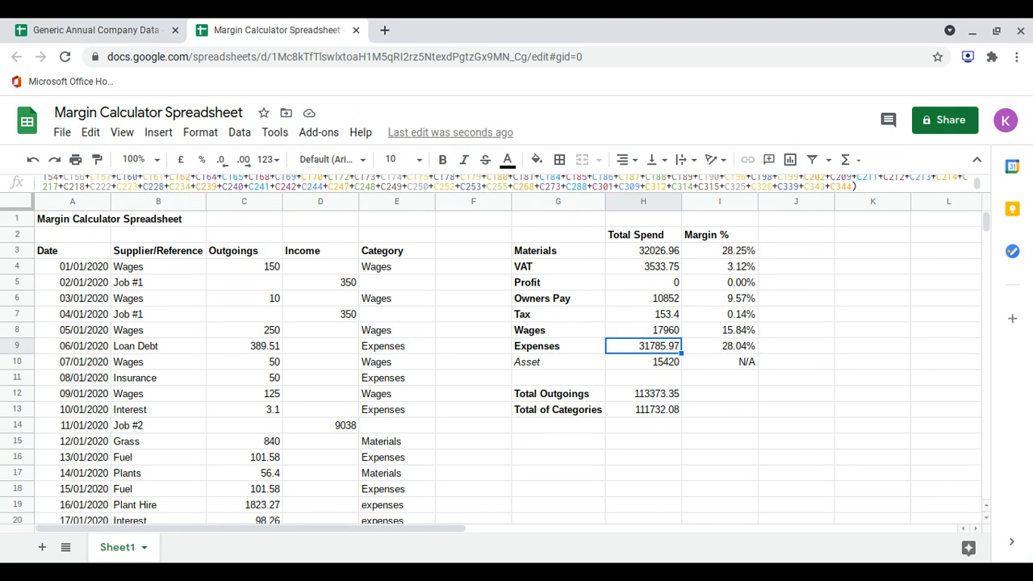
left_click(851, 187)
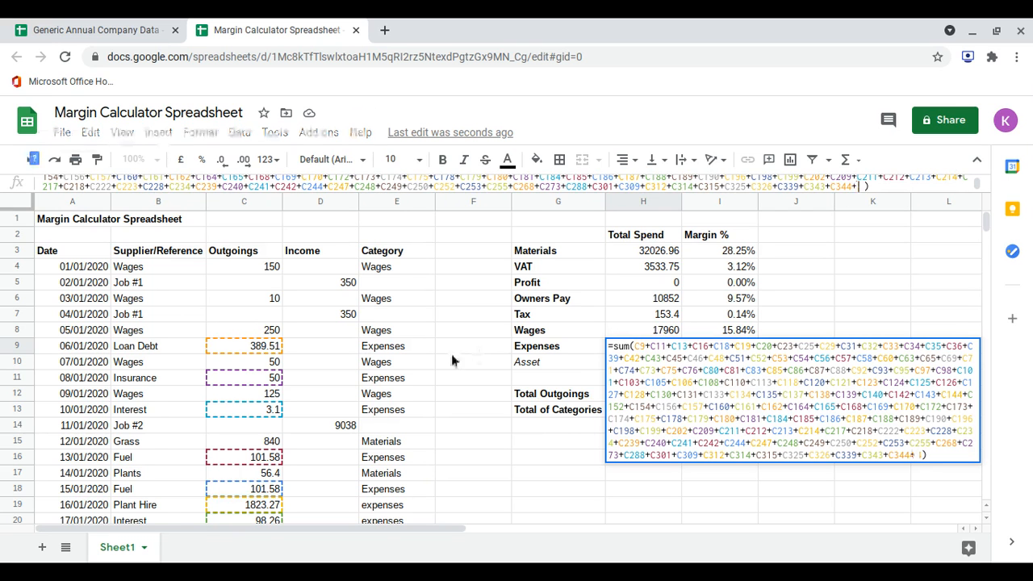
scroll(444, 365, "down", 9)
scroll(444, 364, "down", 20)
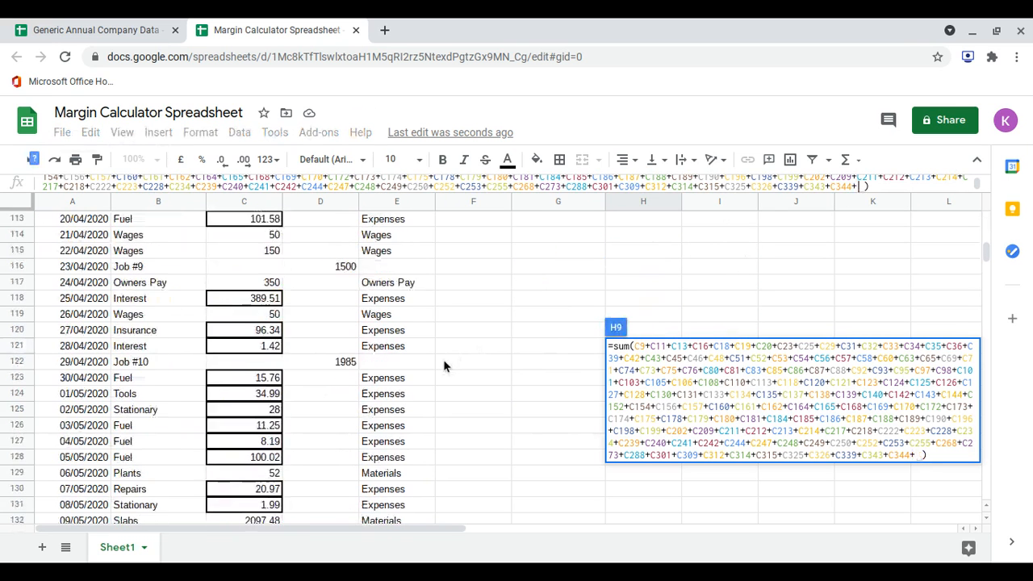
scroll(443, 364, "down", 20)
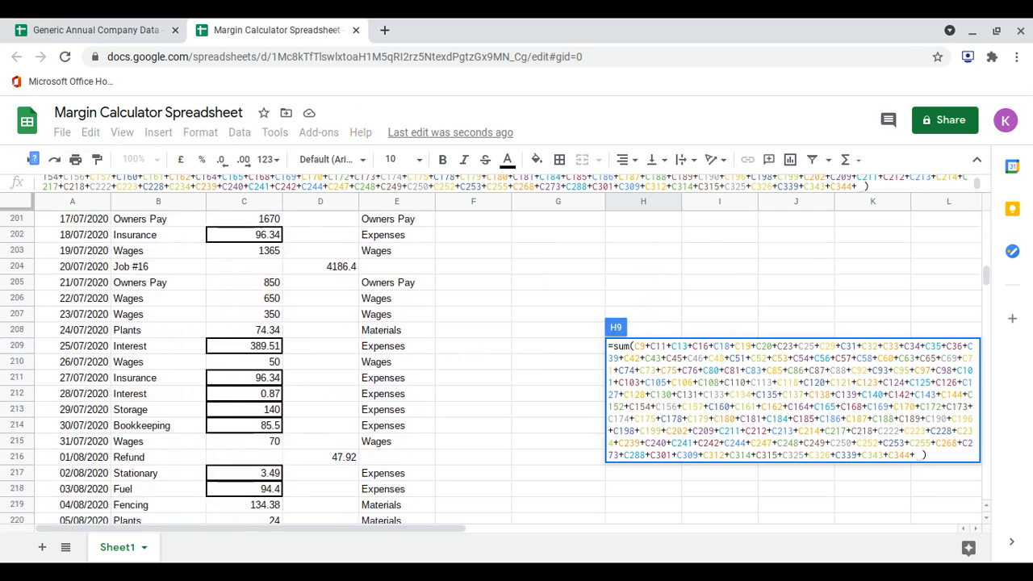
scroll(444, 364, "down", 8)
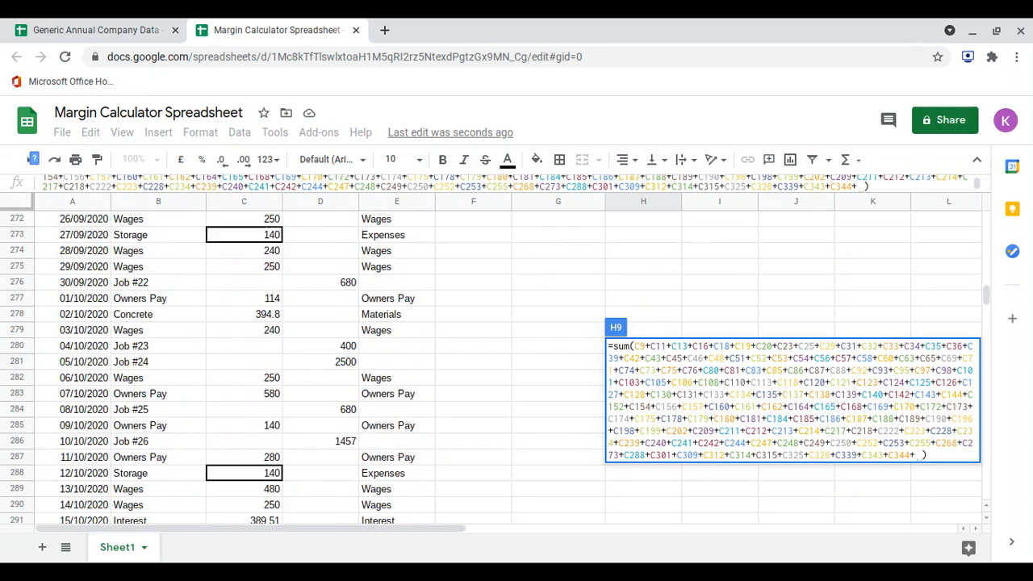
scroll(444, 365, "up", 1)
scroll(444, 365, "down", 4)
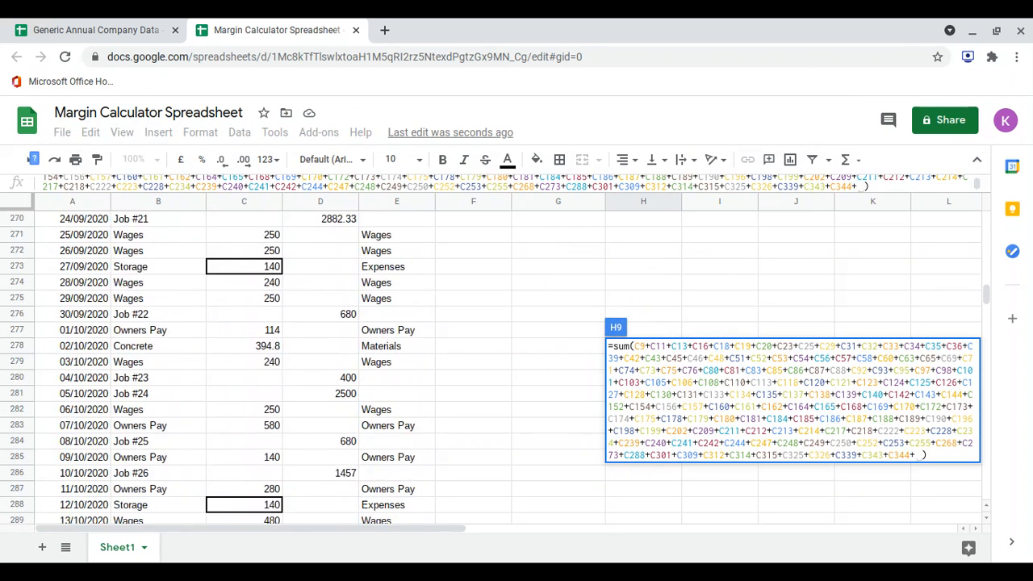
scroll(444, 365, "down", 1)
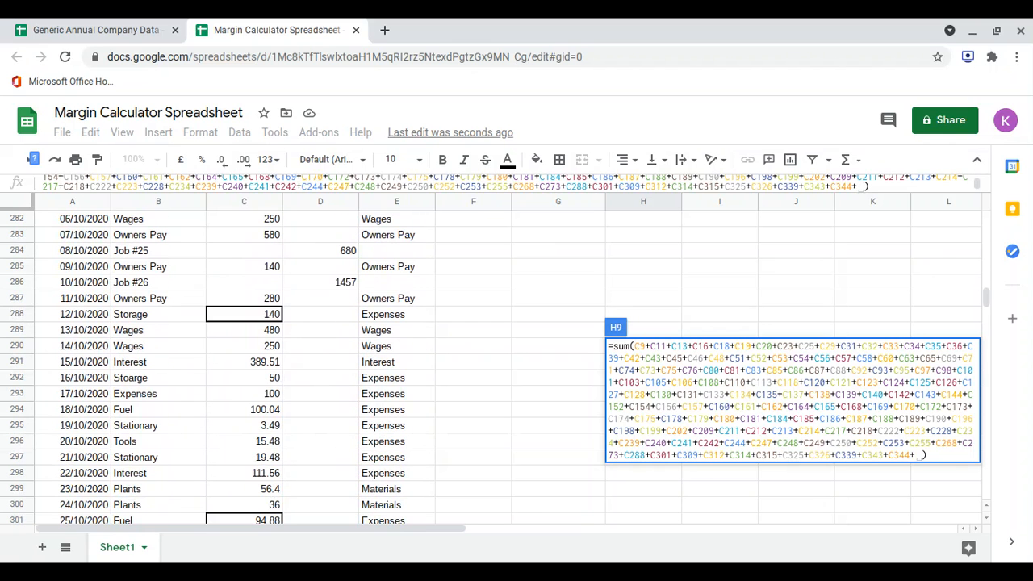
left_click(273, 379)
type("+C293+")
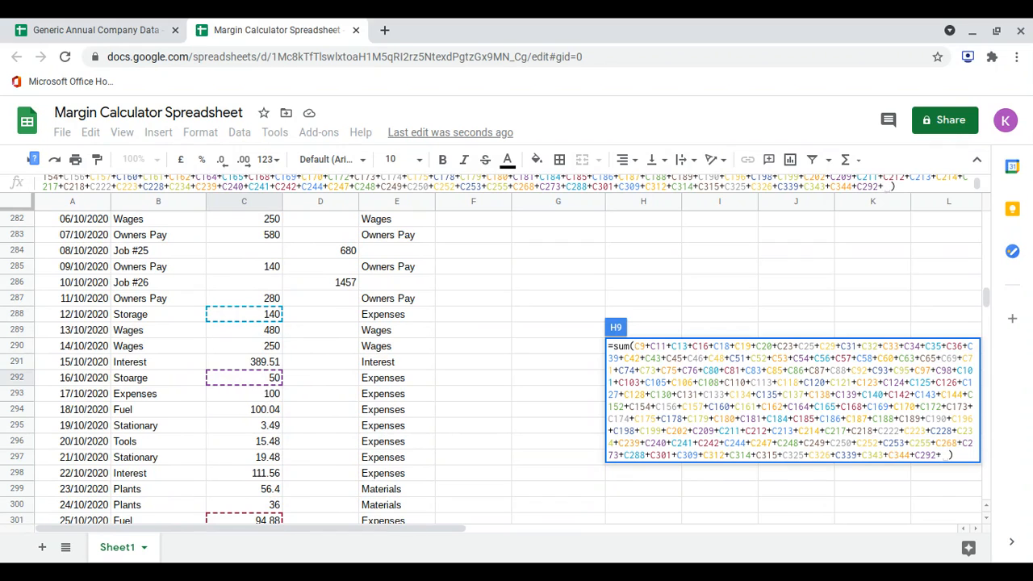
left_click(254, 394)
type("+C294+")
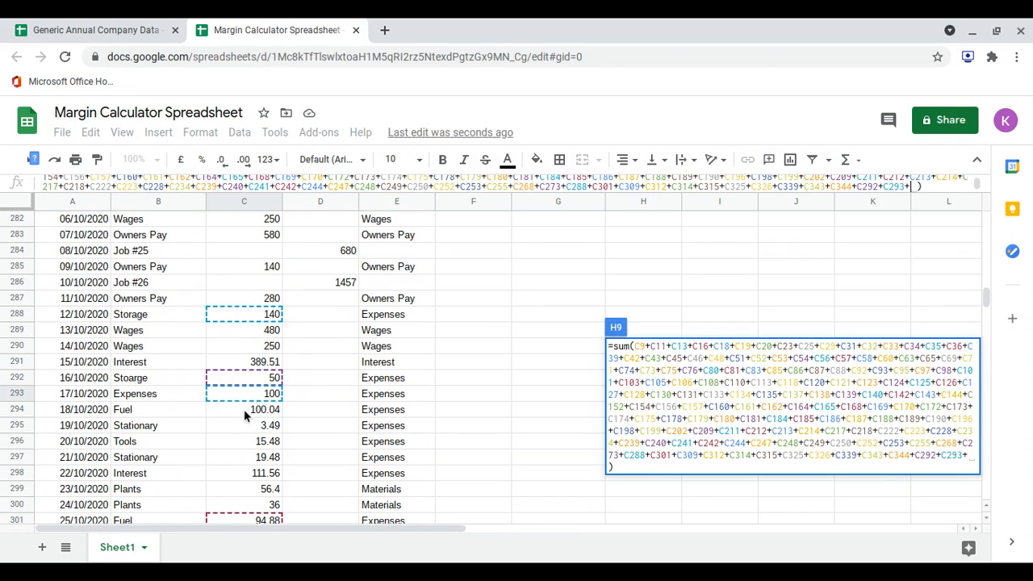
Append C294, C295, C296, C297 and C298 to the Expenses formula as separate cell references
left_click(244, 409)
type("+C295+")
left_click(249, 427)
type("+C295+")
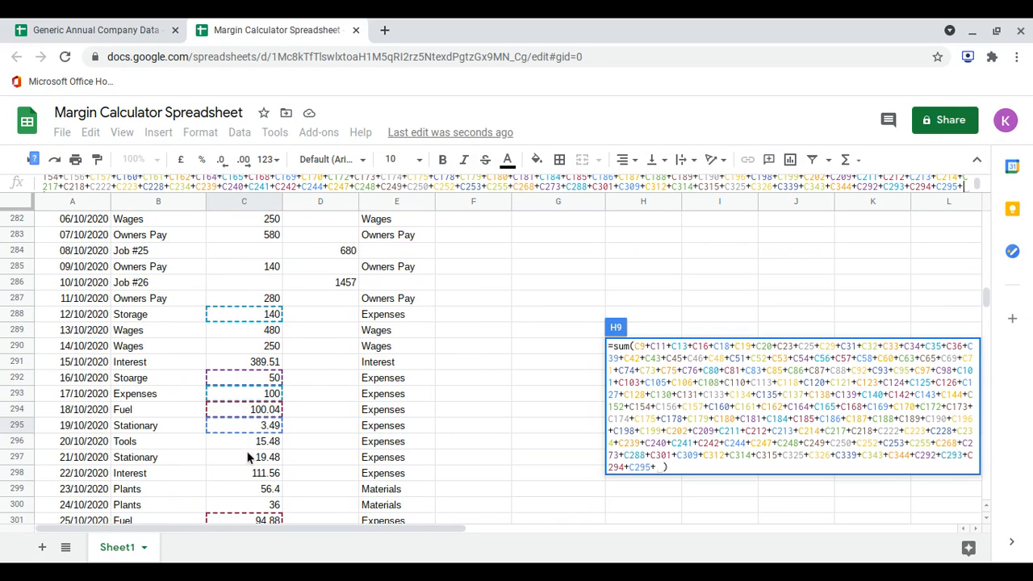
left_click(251, 443)
type("+C297+")
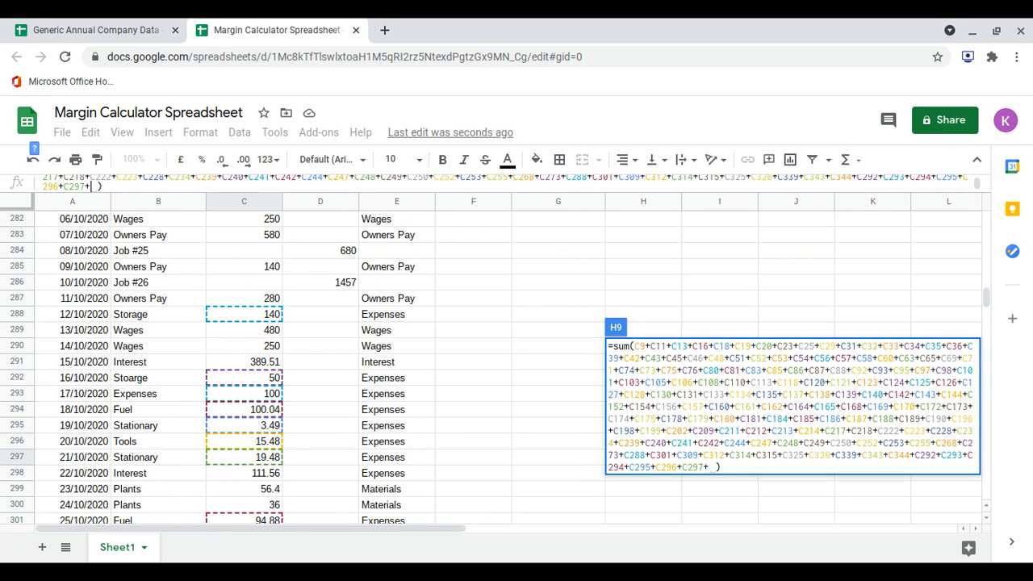
left_click(247, 473)
type("+")
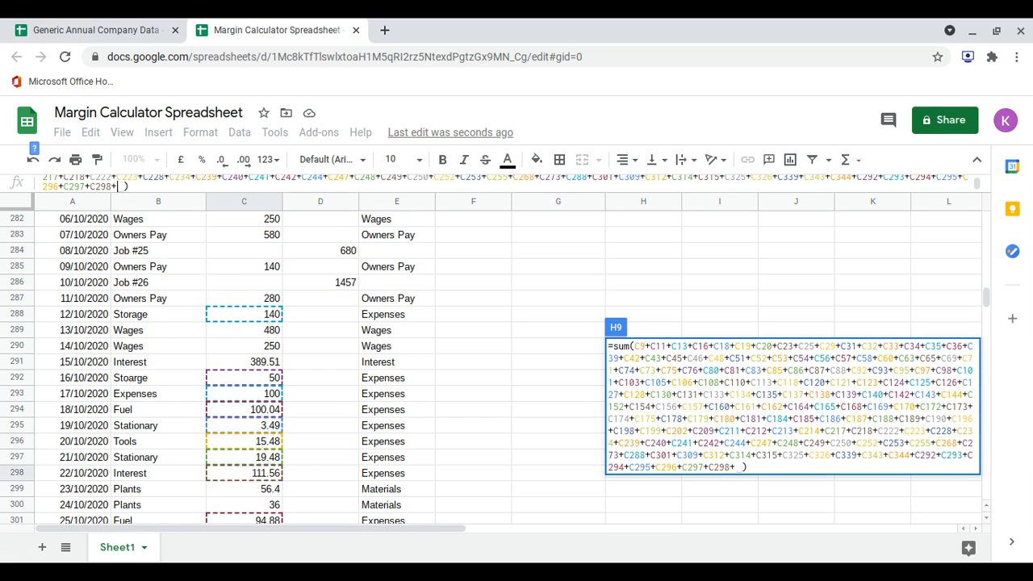
Append the late October expenses C304, C305, C306 and C307 individually, check the remaining rows through December and commit the Expenses formula
scroll(247, 473, "down", 1)
scroll(242, 363, "down", 1)
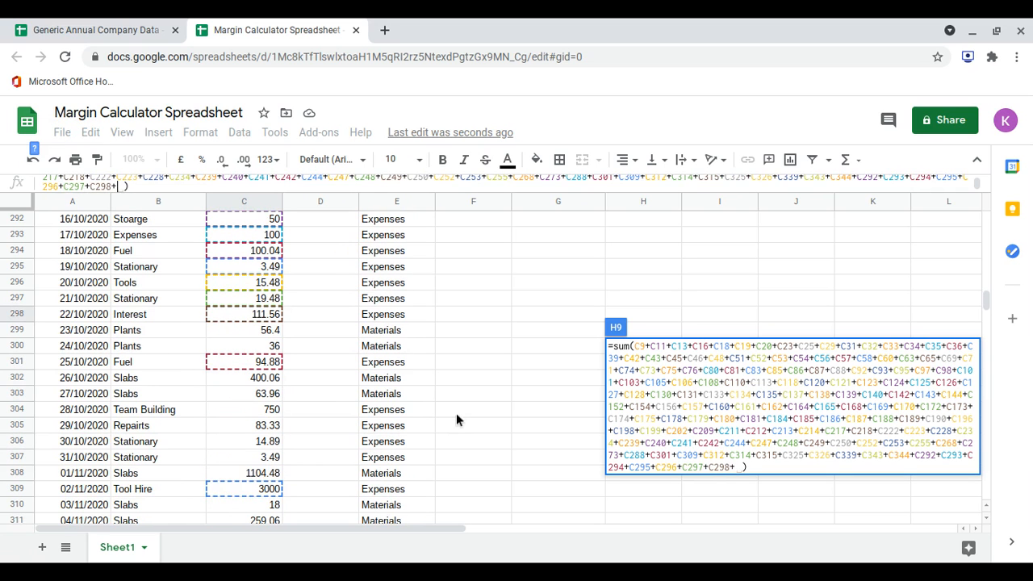
left_click(240, 409)
type("+")
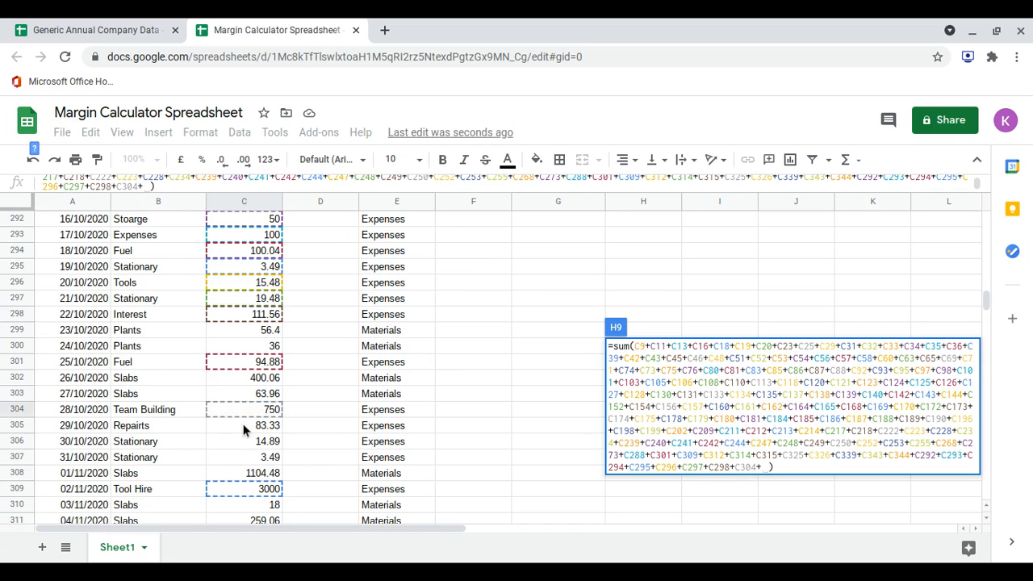
left_click(243, 425)
type("+")
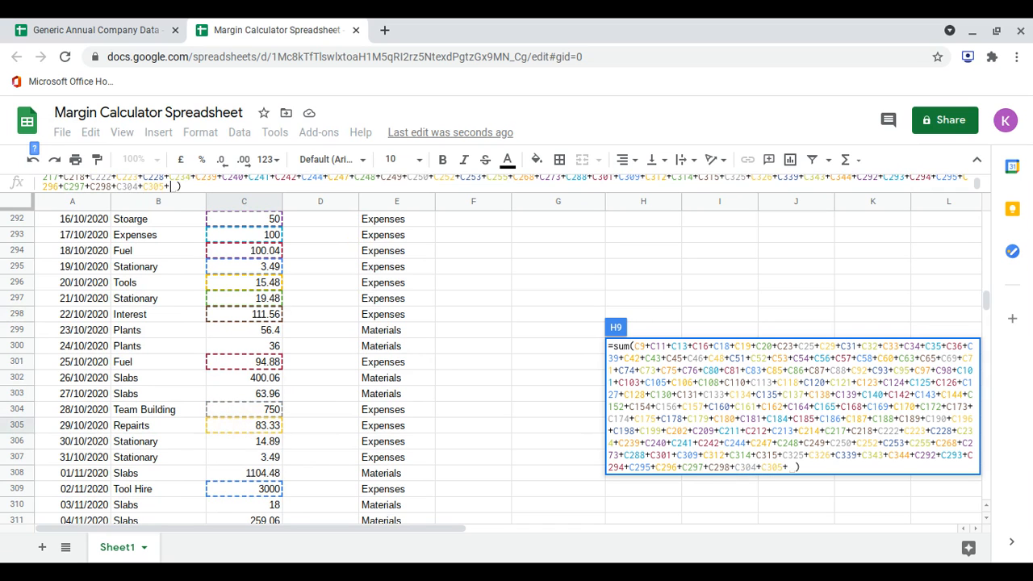
left_click(242, 443)
type("+")
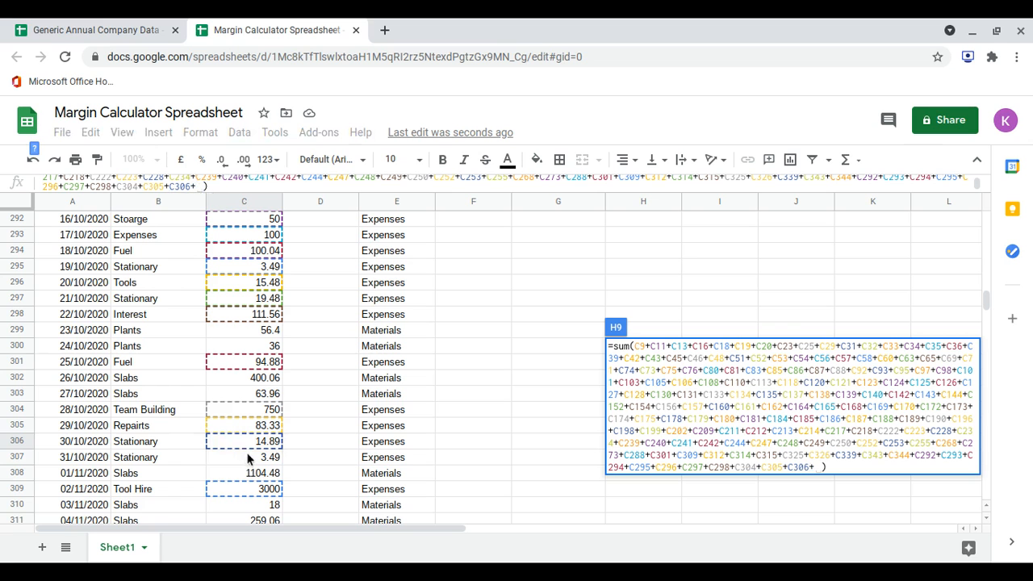
left_click(249, 458)
type("+")
scroll(322, 363, "down", 3)
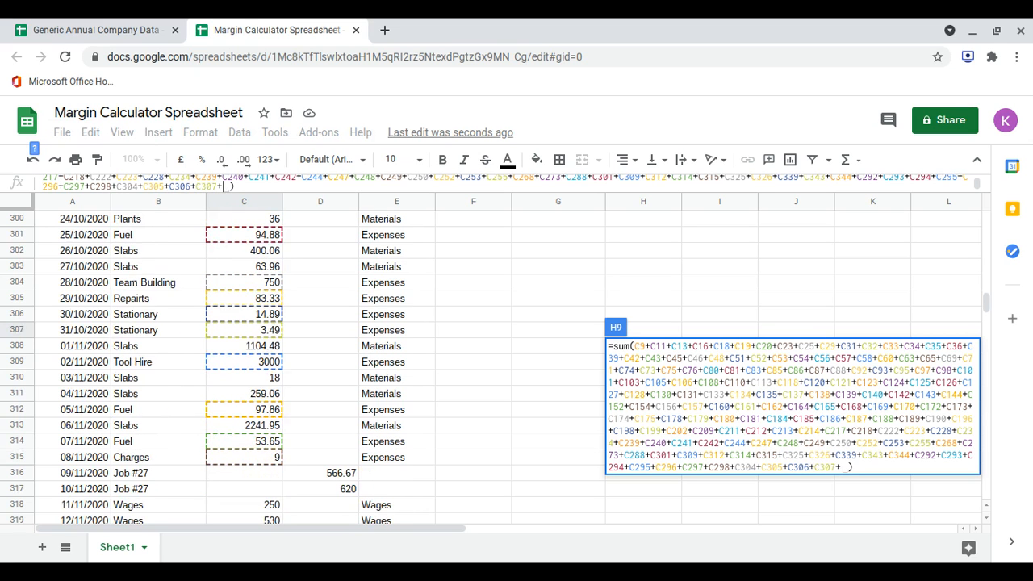
scroll(243, 363, "down", 5)
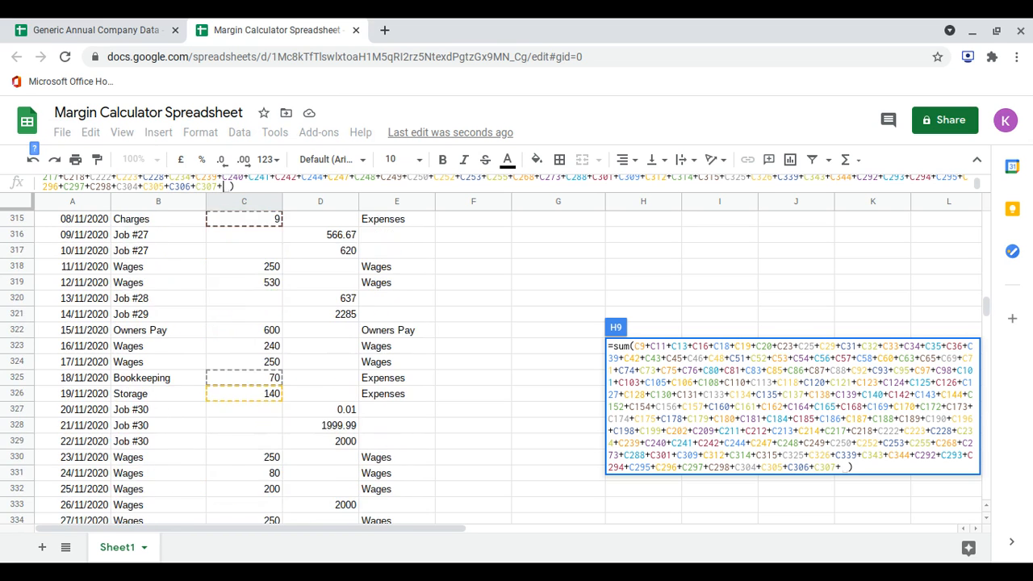
scroll(242, 363, "down", 8)
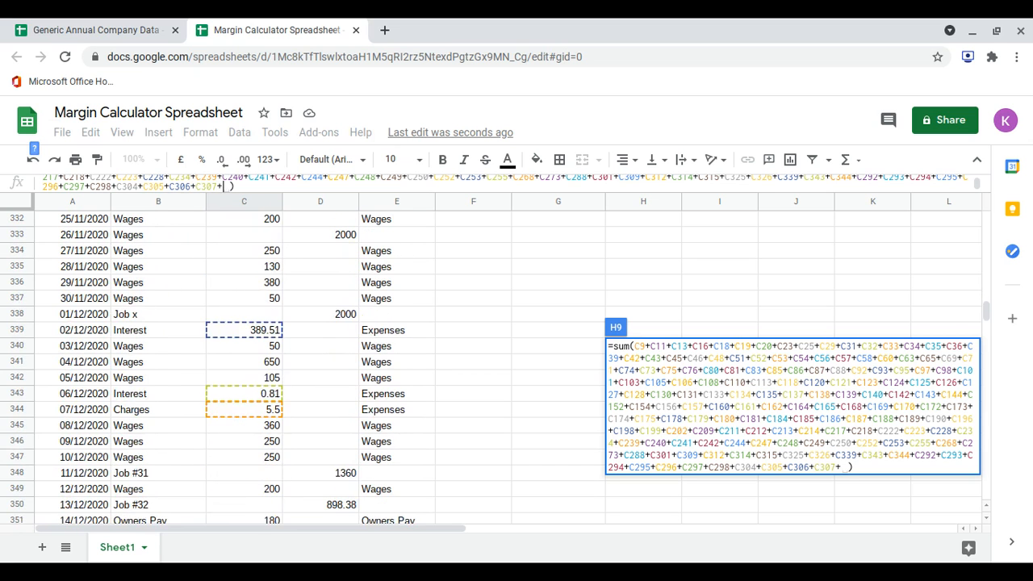
scroll(242, 364, "down", 3)
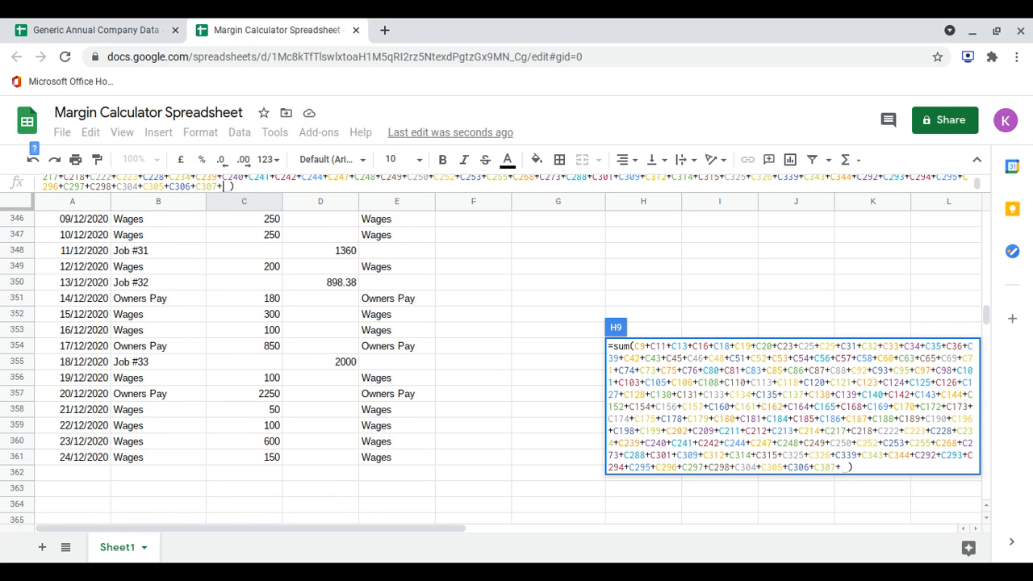
key("Return")
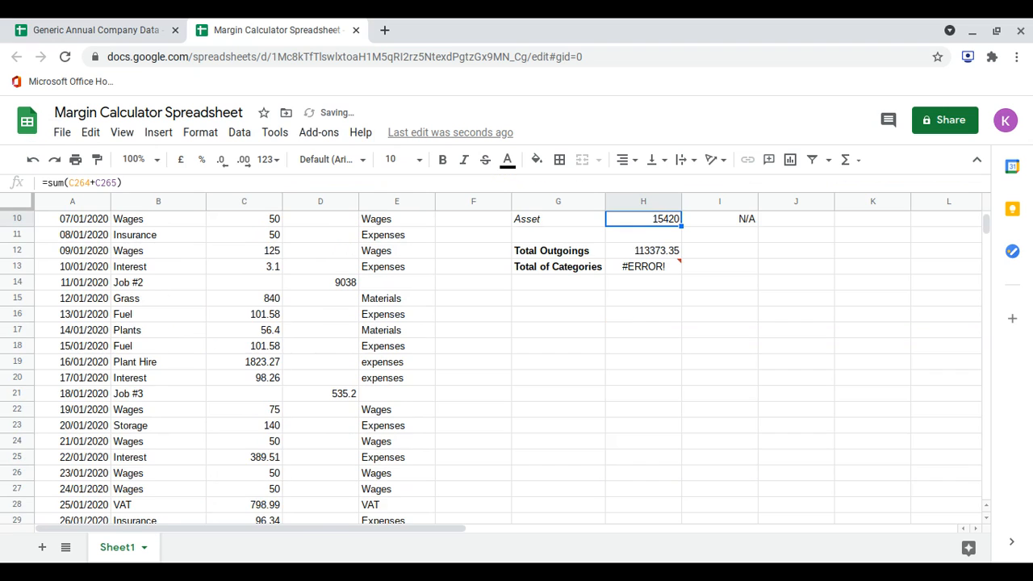
Remove the stray plus sign after C307 from the Expenses formula in H9, commit it and compare Total Outgoings with Total of Categories
key("Up")
key("Up")
key("Up")
key("Down")
key("Down")
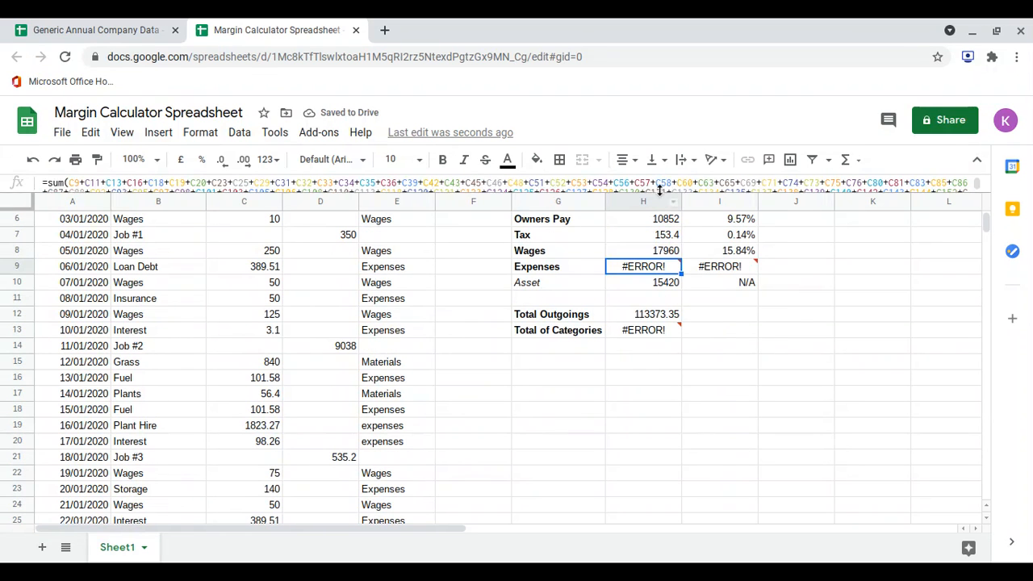
scroll(657, 179, "down", 5)
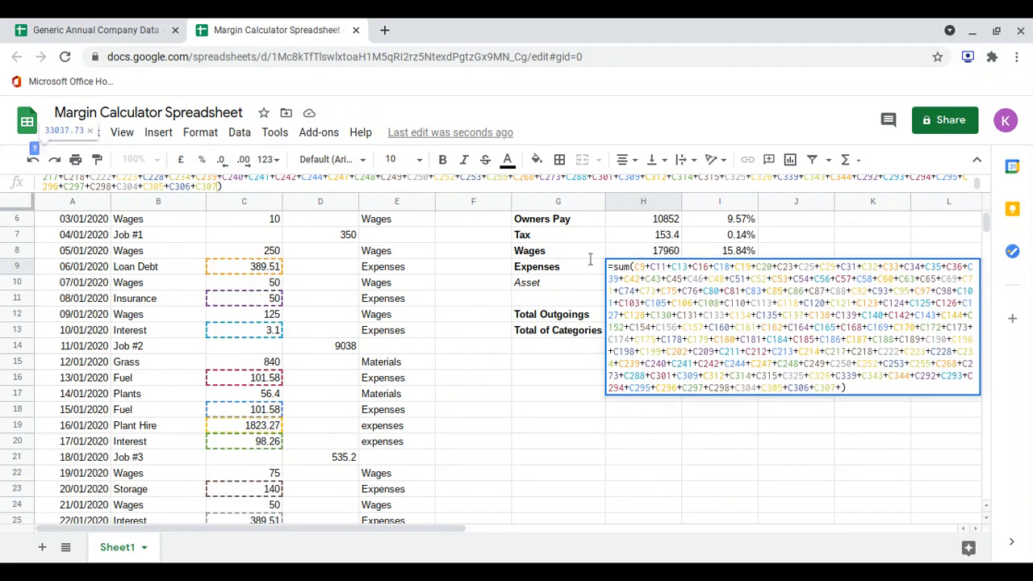
key("Return")
left_click_drag(664, 319, 660, 336)
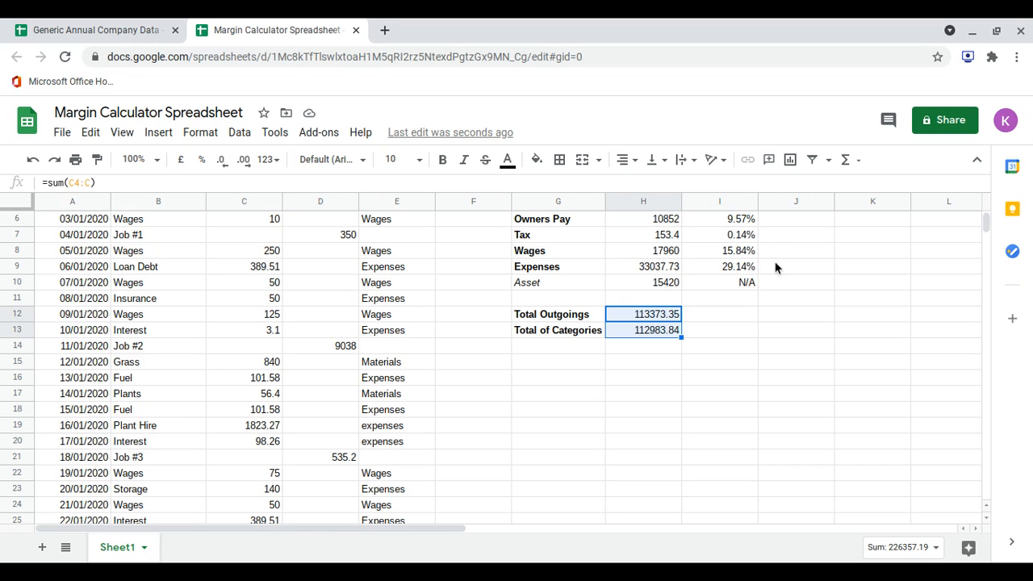
Open the Expenses formula in H9 and check that every Expenses row from late September through December is referenced
left_click(676, 268)
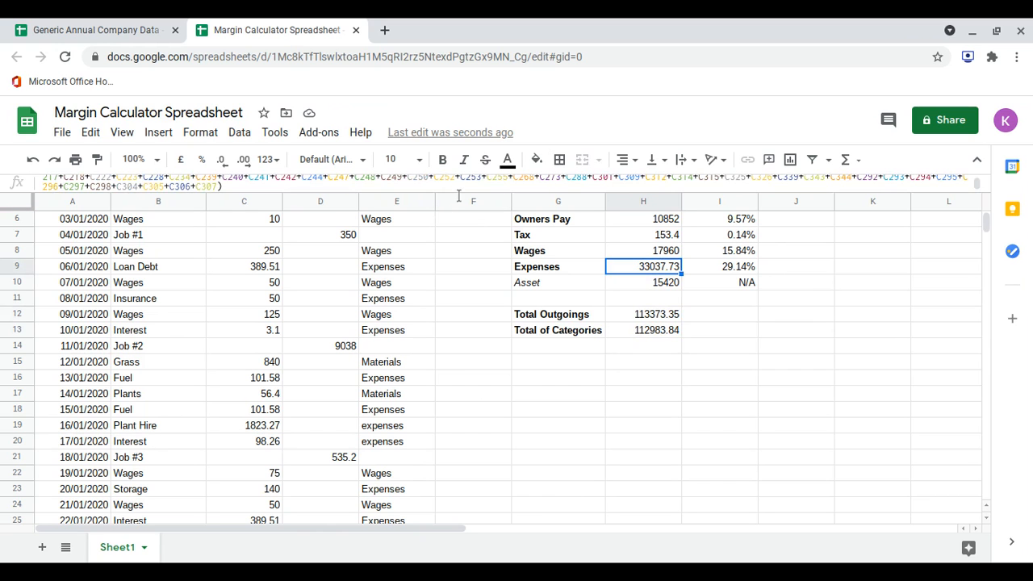
left_click(218, 187)
scroll(396, 388, "down", 5)
scroll(396, 388, "down", 20)
scroll(397, 388, "down", 14)
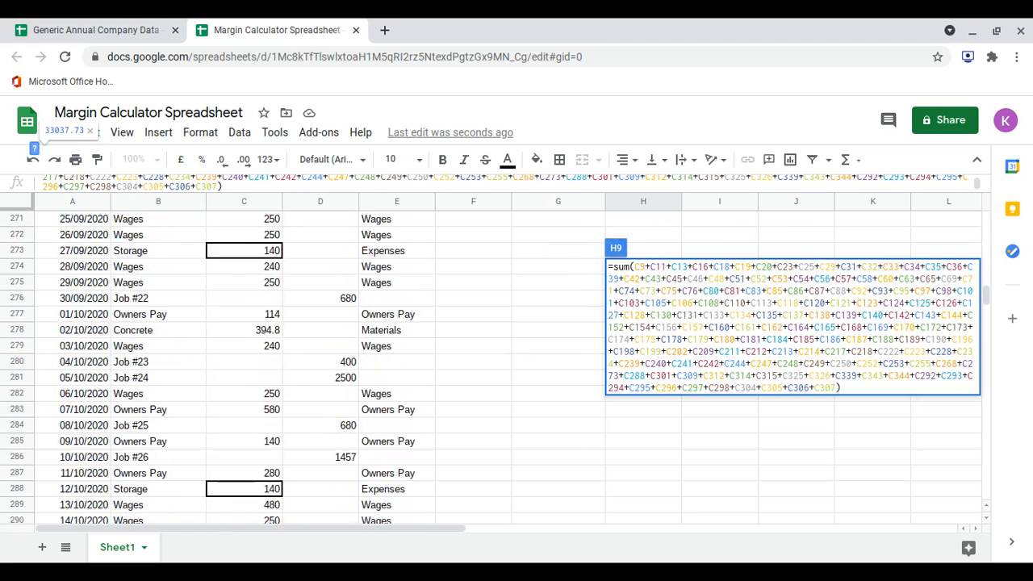
scroll(396, 388, "down", 2)
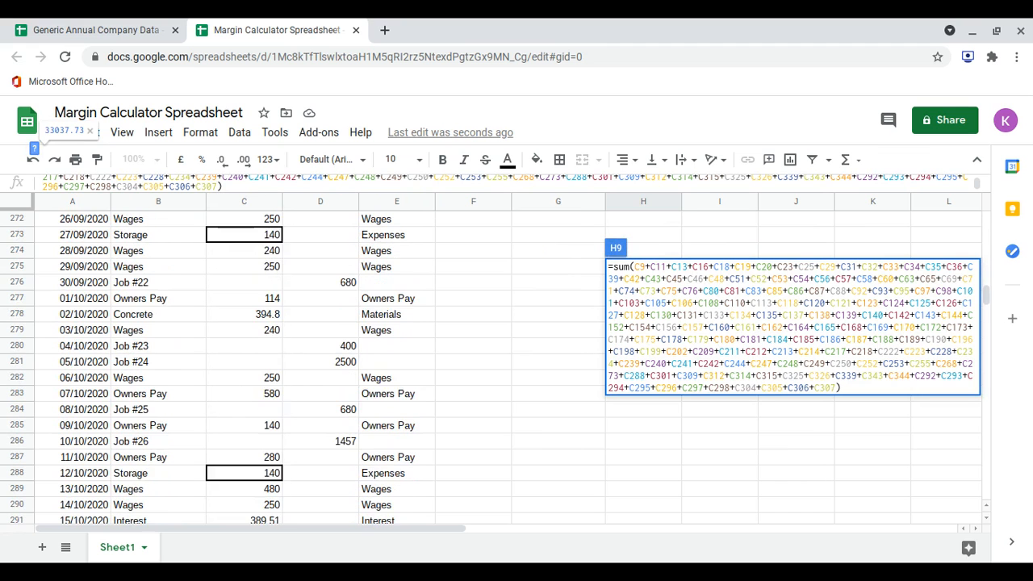
scroll(396, 389, "down", 3)
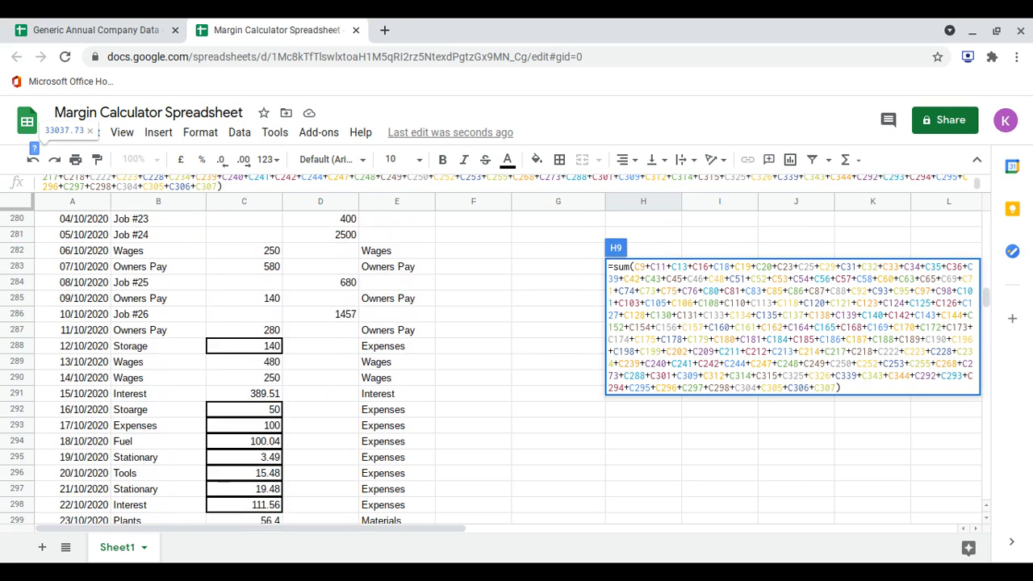
scroll(396, 388, "down", 2)
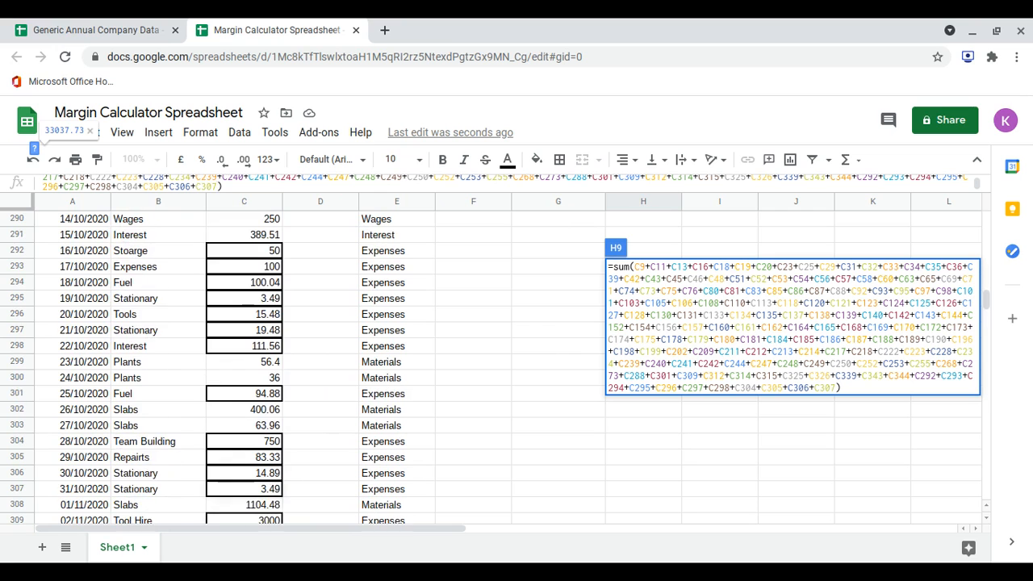
scroll(396, 388, "down", 1)
scroll(397, 388, "down", 1)
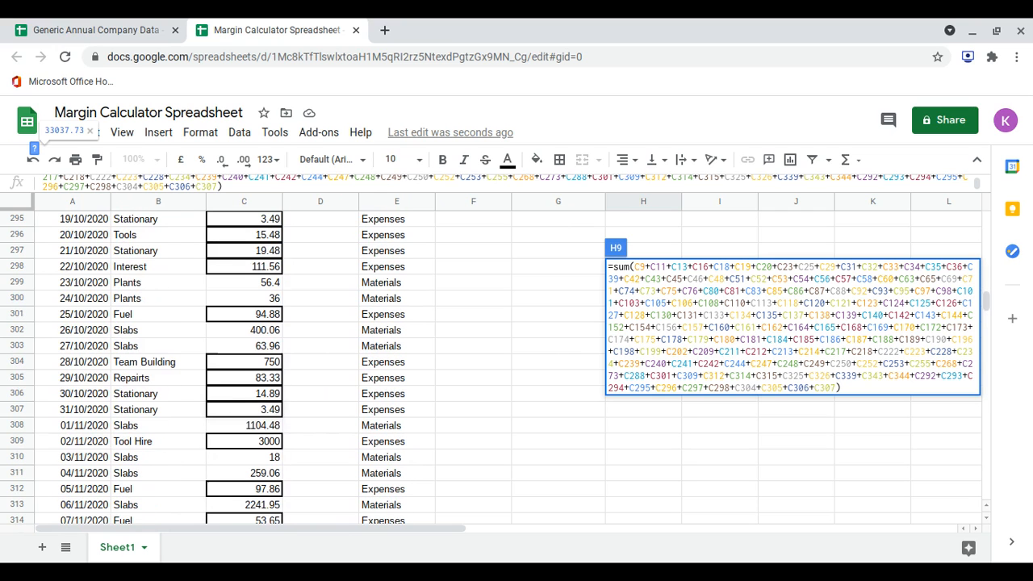
scroll(396, 388, "down", 3)
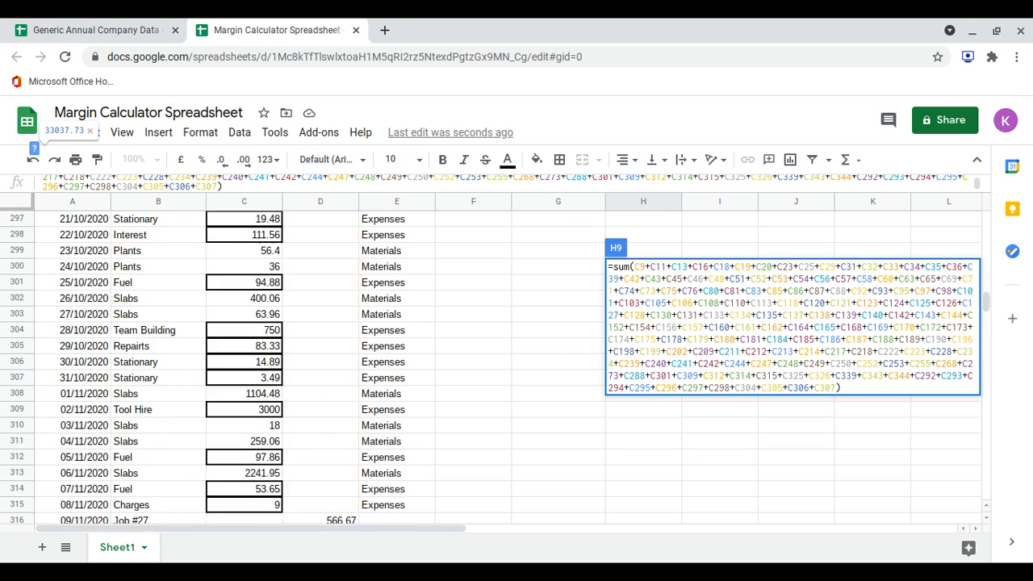
scroll(396, 388, "down", 3)
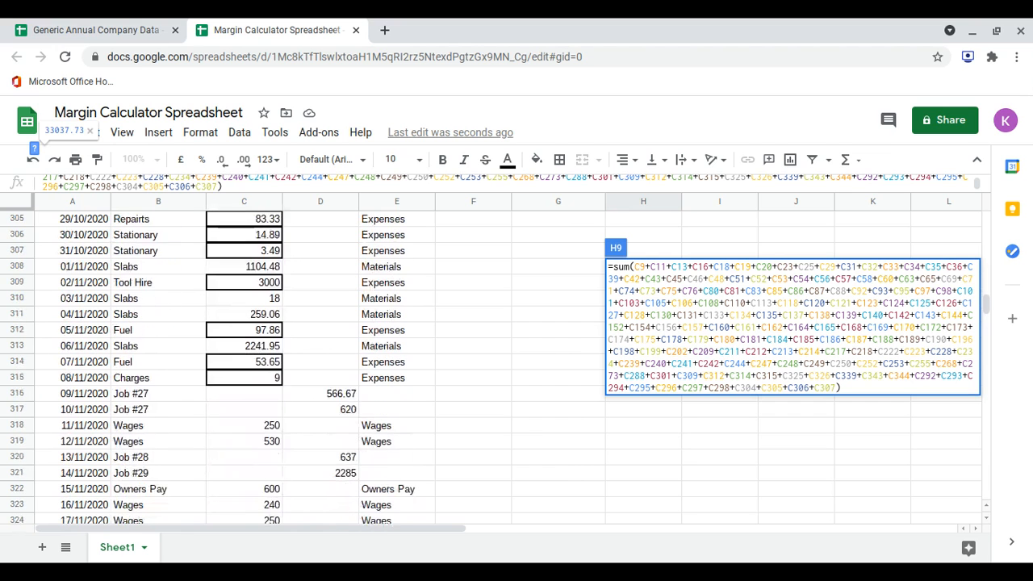
scroll(396, 388, "down", 5)
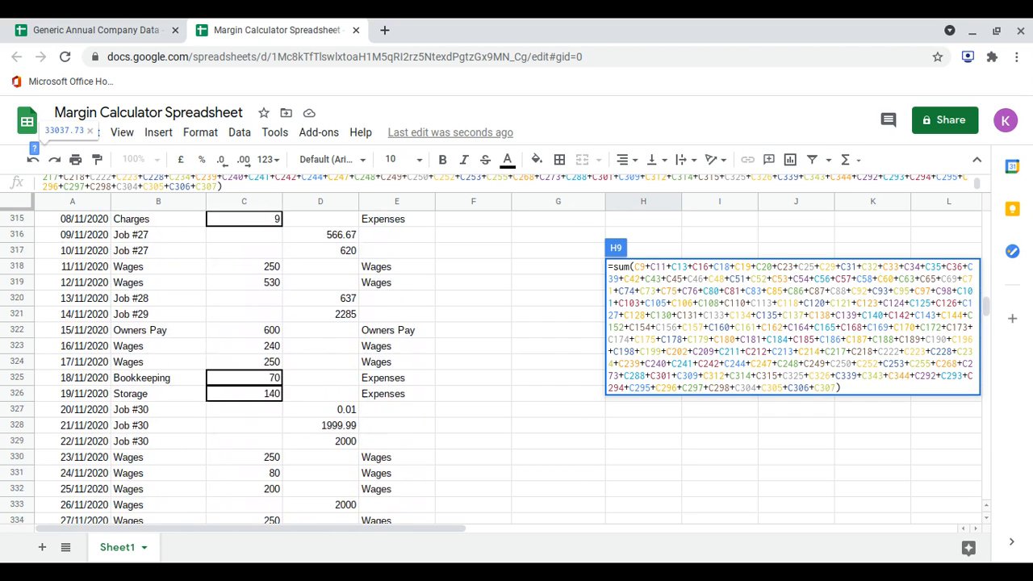
scroll(210, 367, "down", 4)
scroll(209, 367, "down", 5)
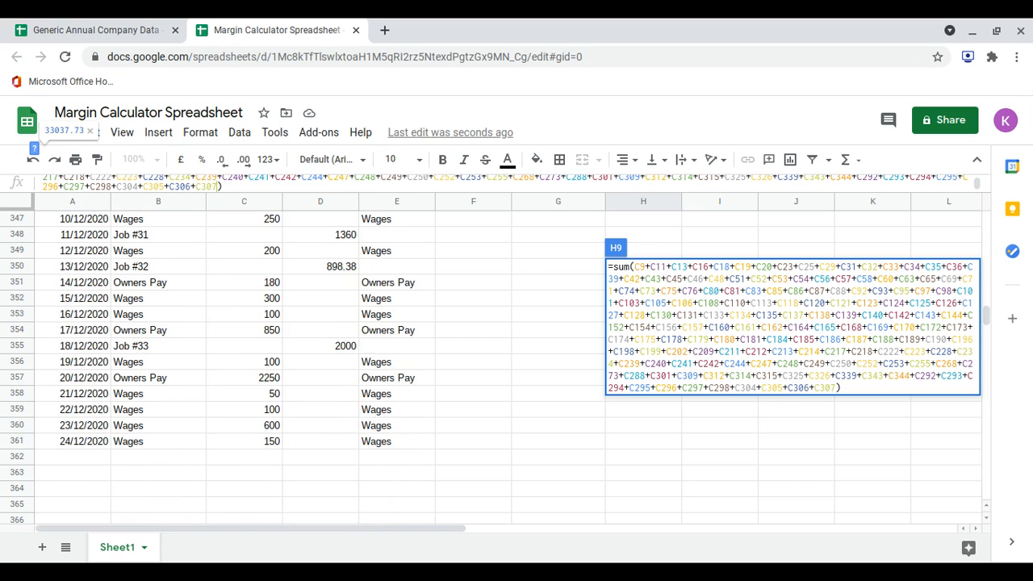
key("Return")
Open the Materials formula in H3 and check its highlighted references against the Materials rows from October through December
scroll(676, 422, "up", 4)
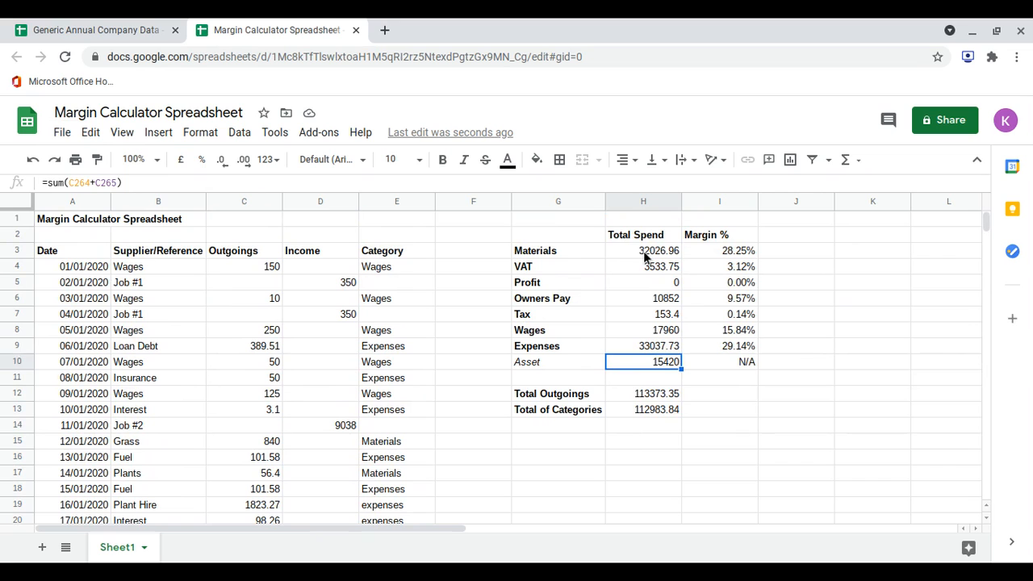
left_click(645, 257)
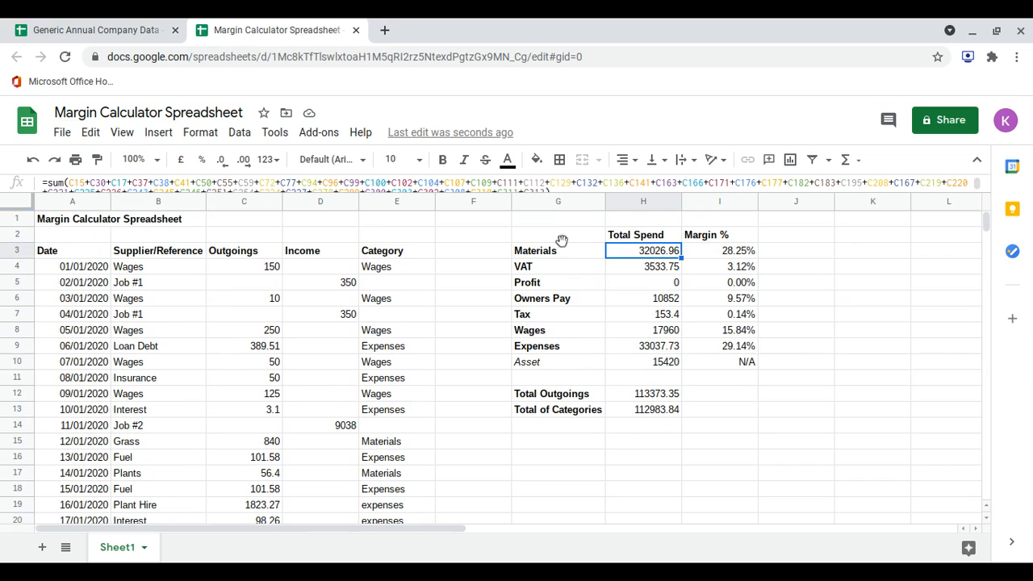
left_click(523, 184)
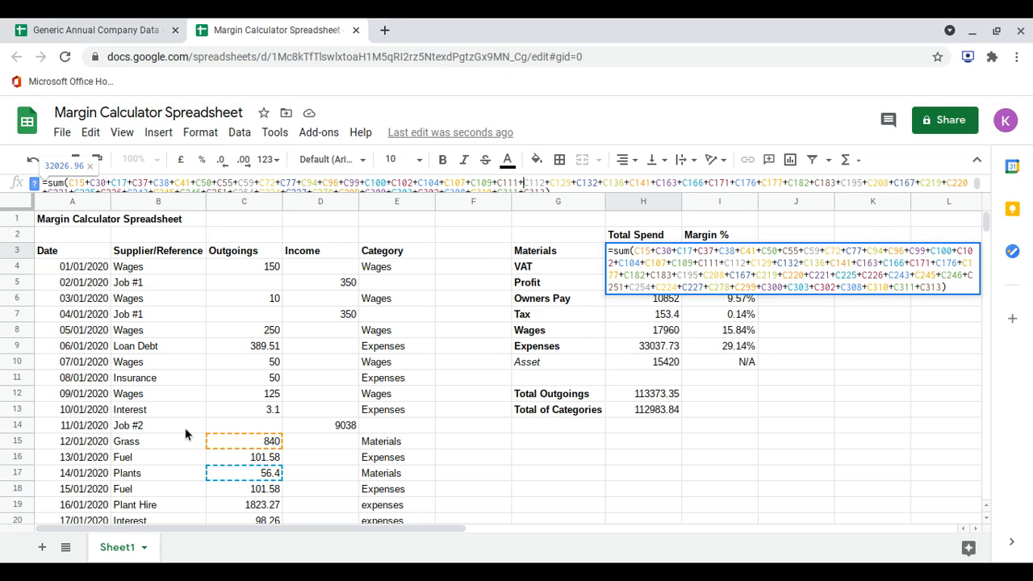
scroll(622, 185, "down", 1)
left_click(546, 186)
scroll(376, 339, "down", 20)
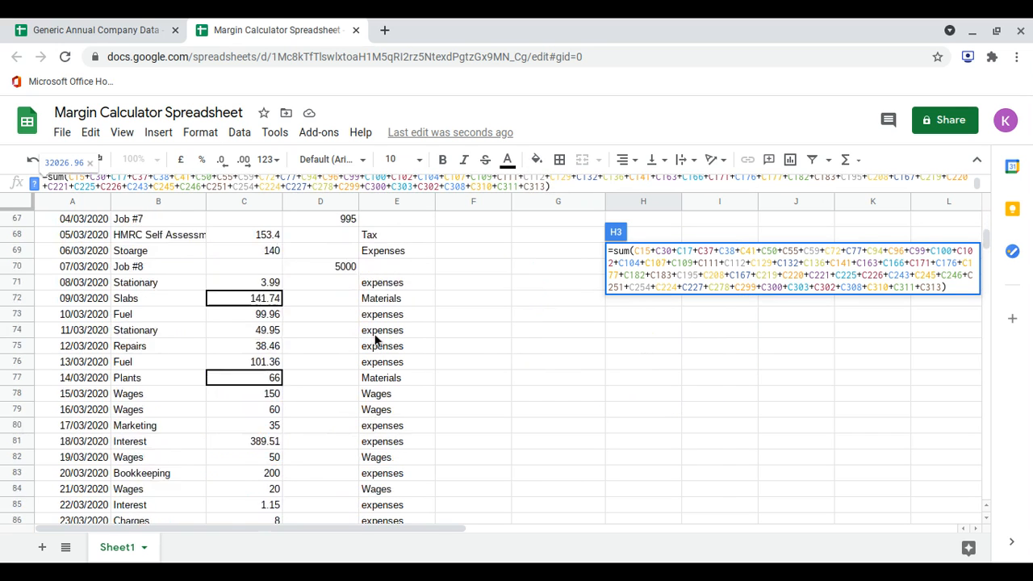
scroll(375, 339, "down", 12)
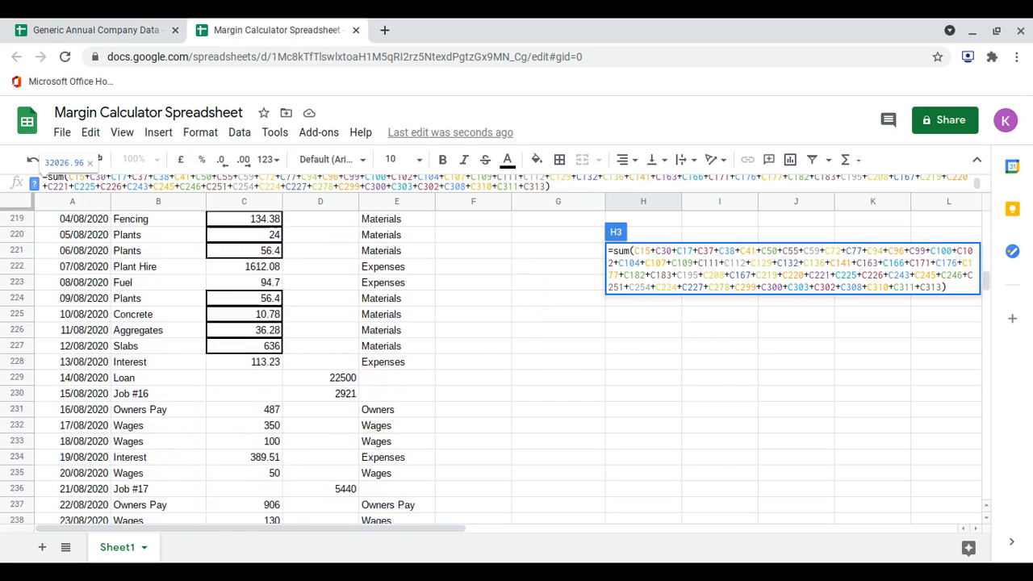
scroll(375, 339, "down", 11)
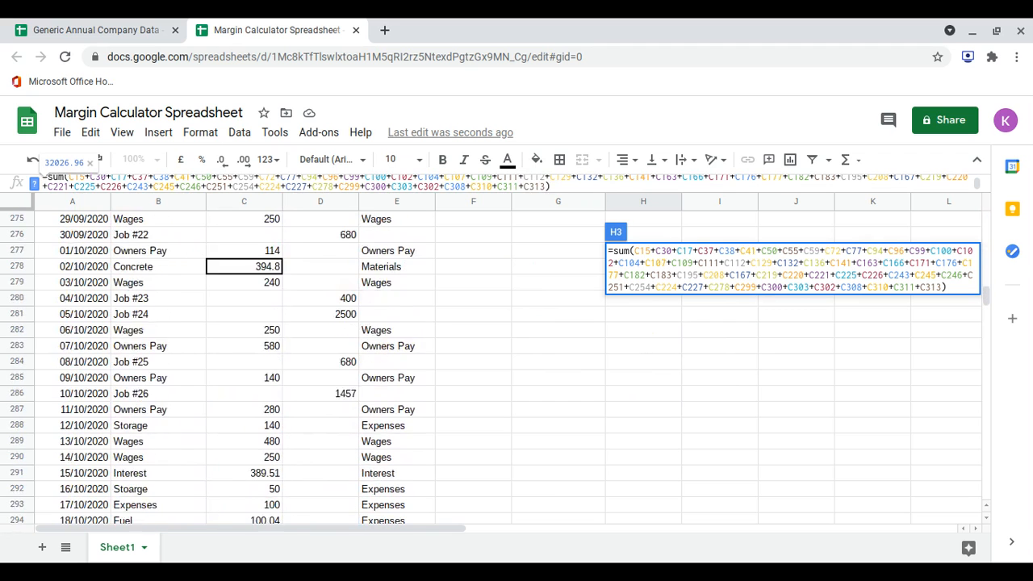
scroll(375, 339, "down", 2)
scroll(375, 339, "up", 1)
scroll(375, 339, "up", 2)
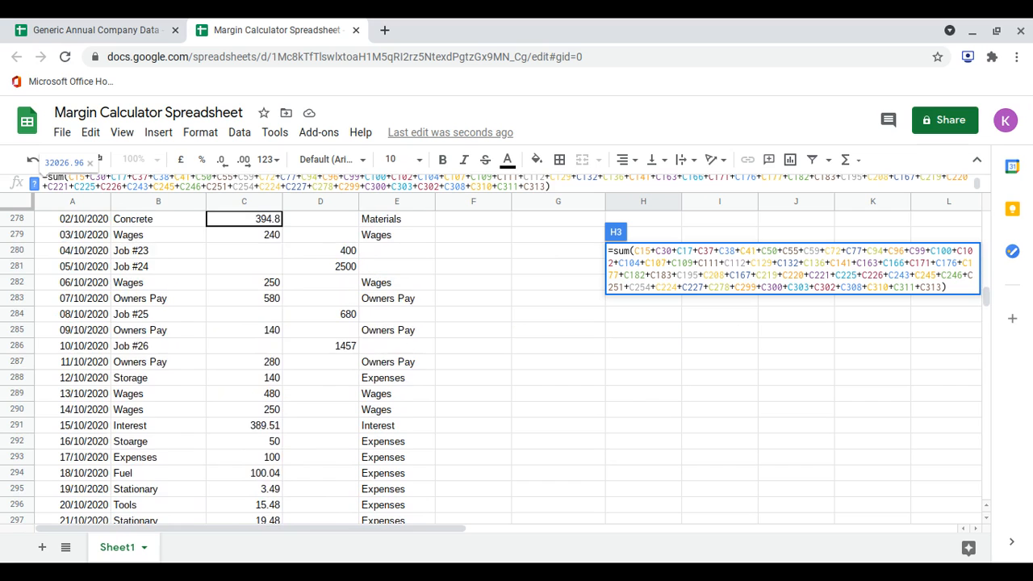
scroll(375, 339, "up", 1)
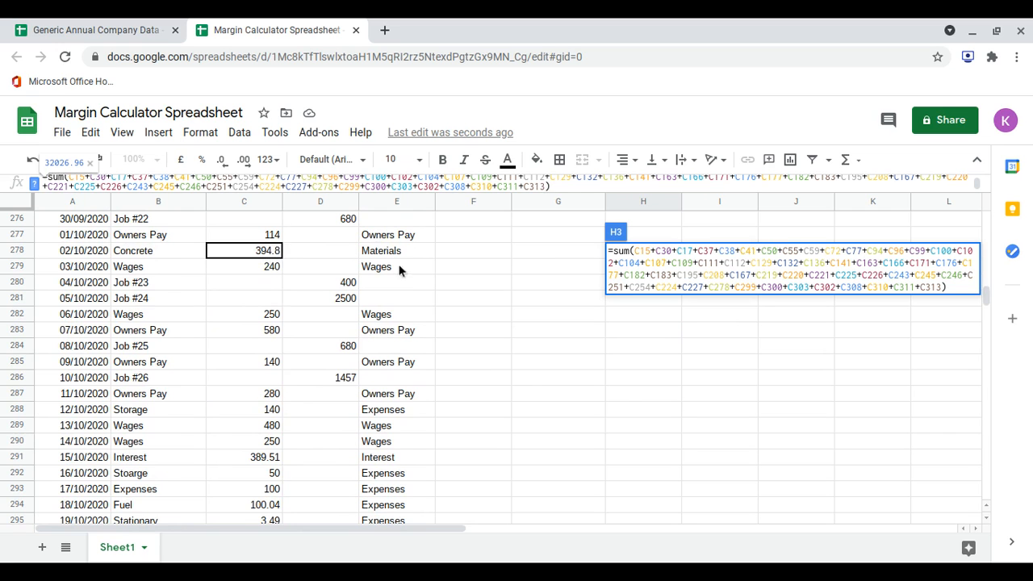
scroll(399, 270, "down", 4)
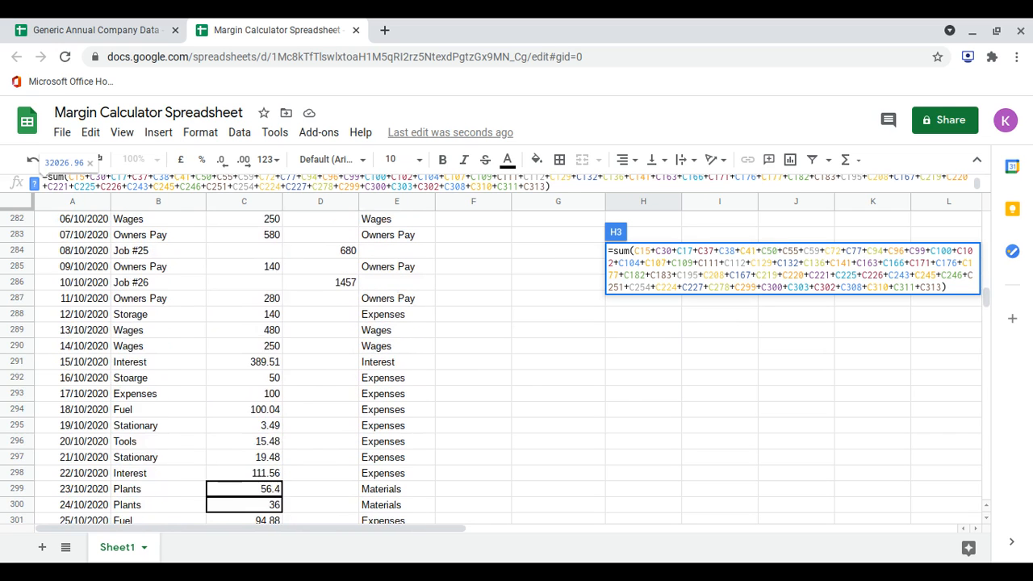
scroll(399, 270, "down", 4)
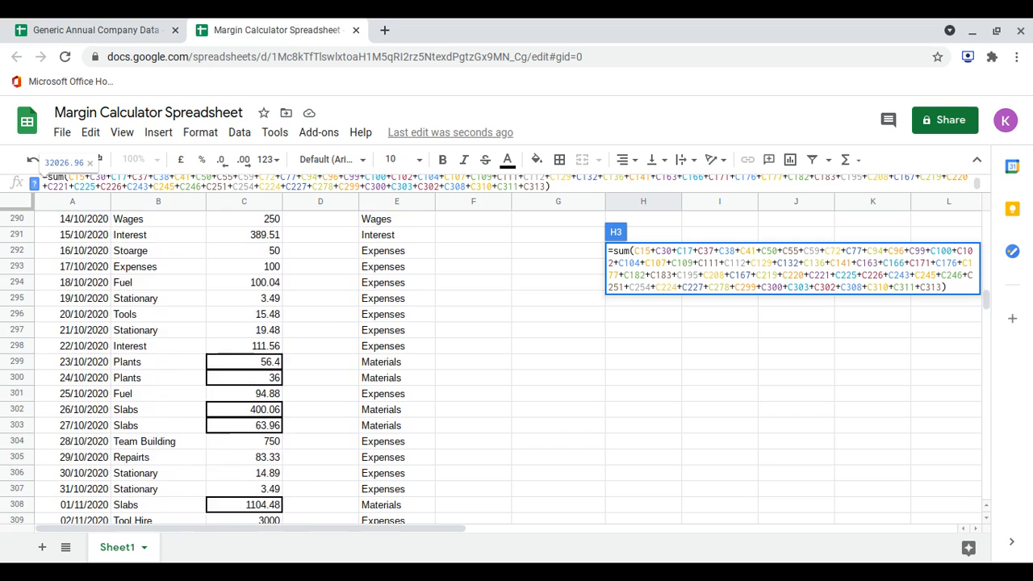
scroll(399, 270, "down", 1)
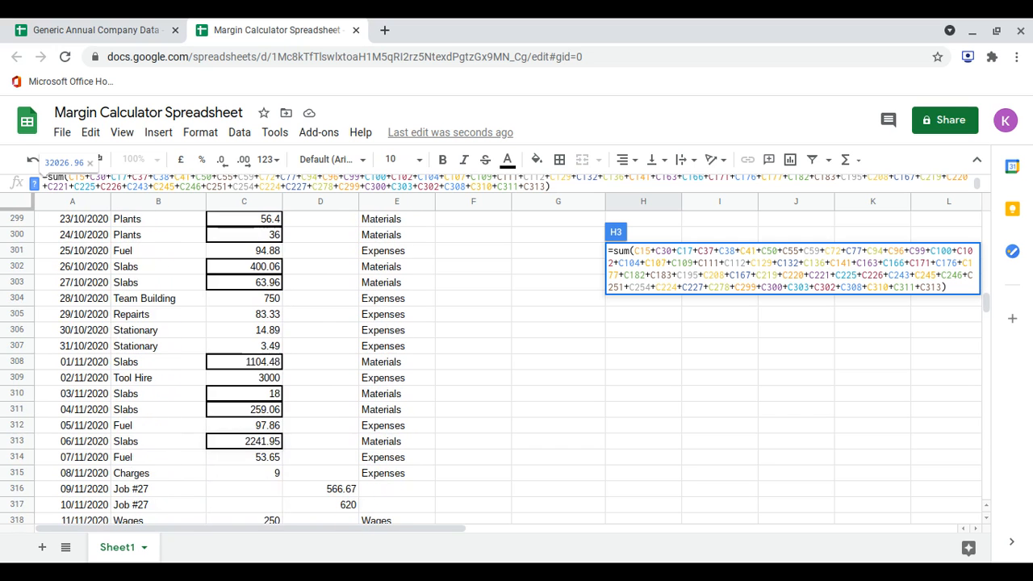
scroll(398, 270, "down", 1)
scroll(399, 271, "down", 3)
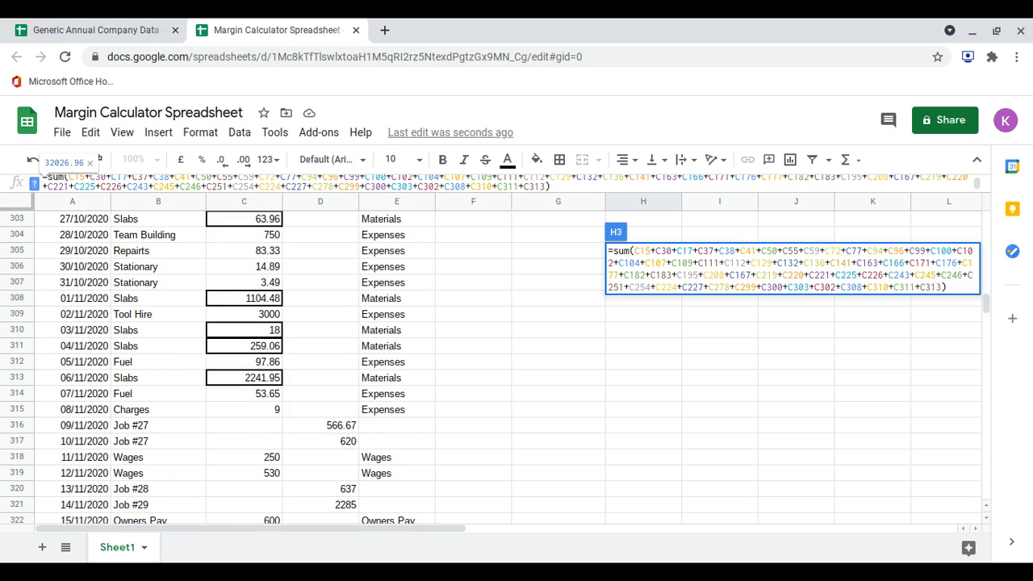
scroll(399, 271, "down", 2)
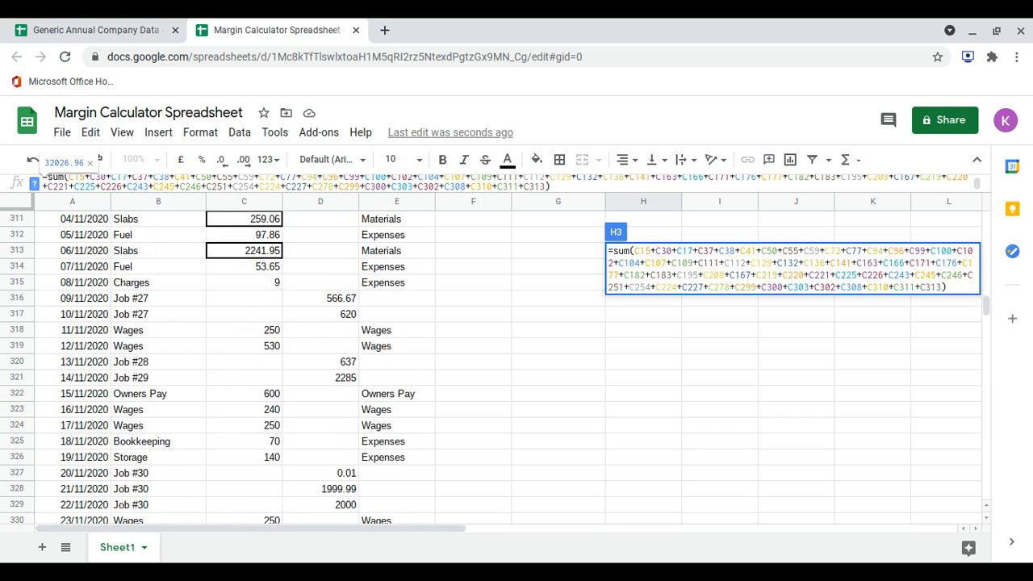
scroll(398, 270, "down", 1)
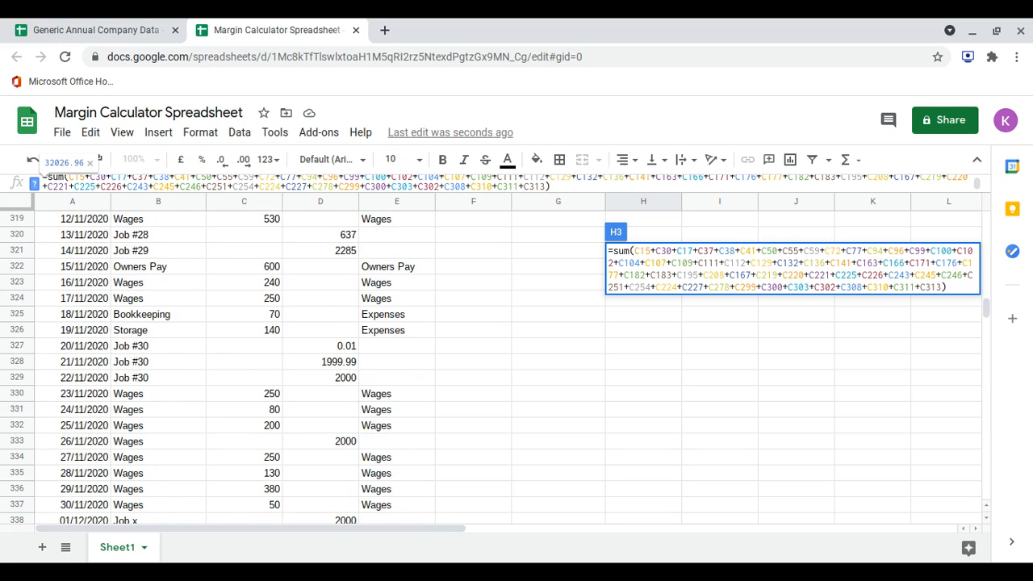
scroll(399, 270, "down", 5)
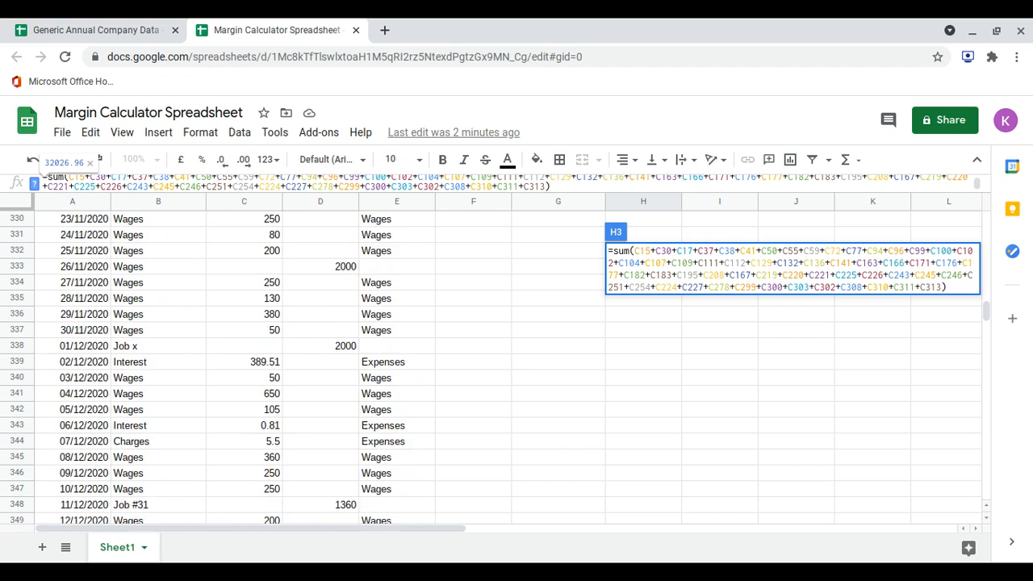
scroll(398, 271, "down", 4)
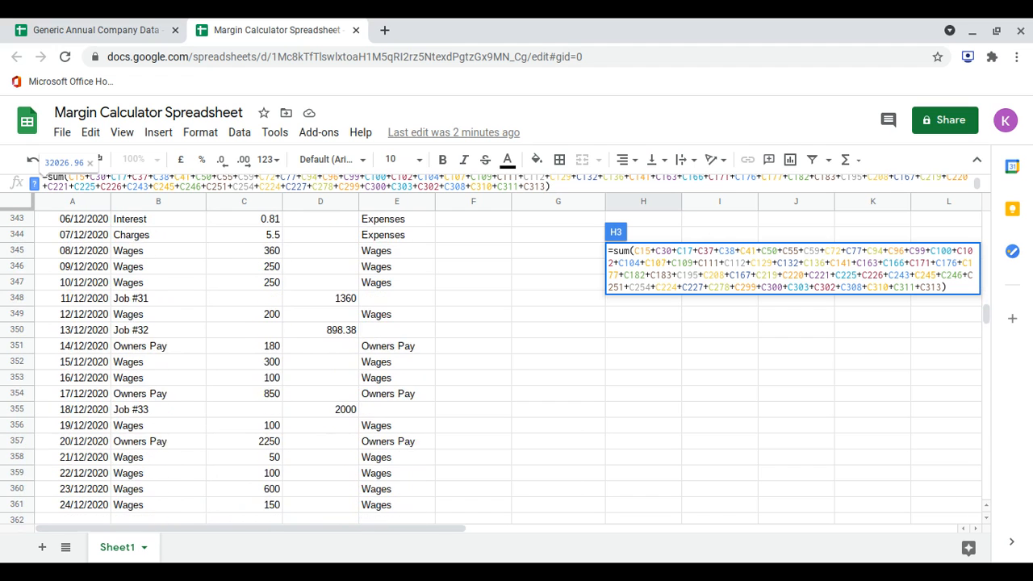
scroll(399, 270, "down", 1)
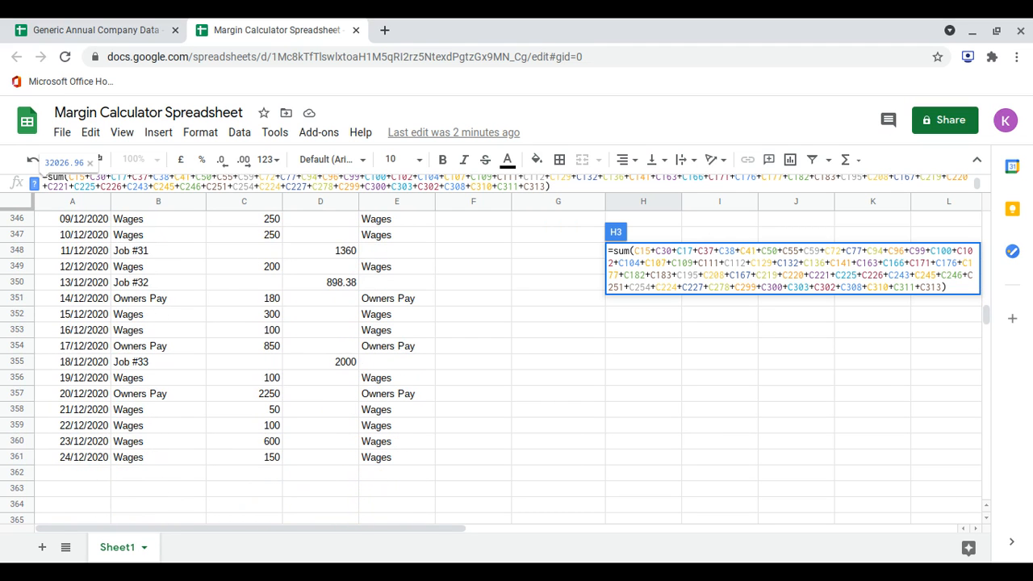
key("Return")
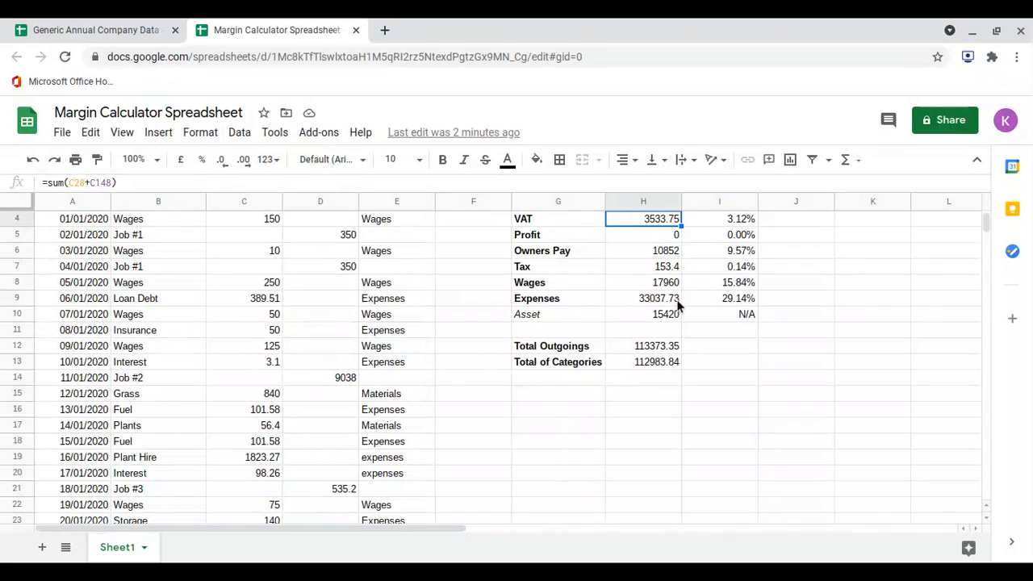
Open the Wages formula in H8 and check its highlighted references against the Wages rows from late September through October
scroll(678, 305, "up", 1)
left_click(669, 299)
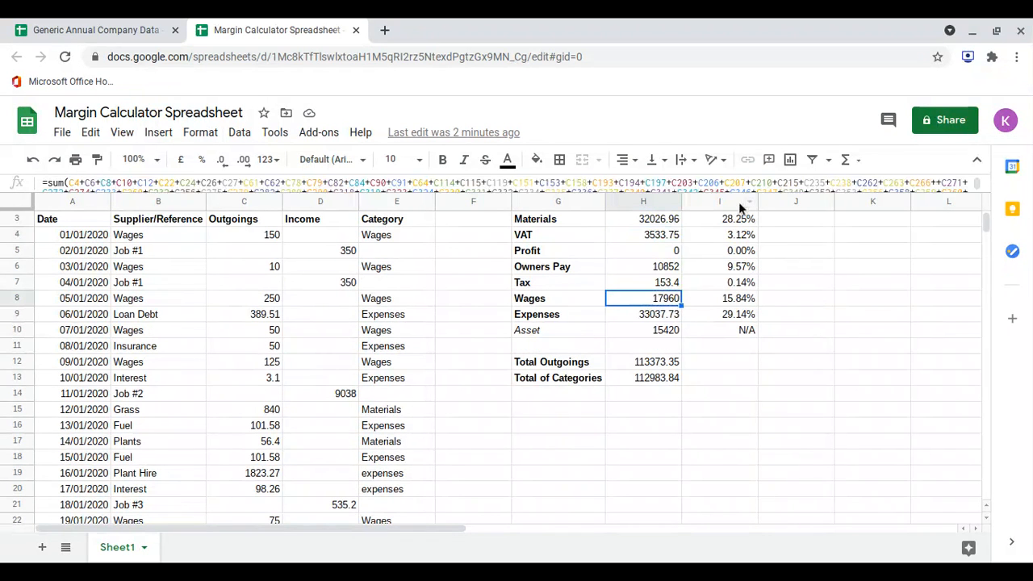
scroll(645, 186, "down", 3)
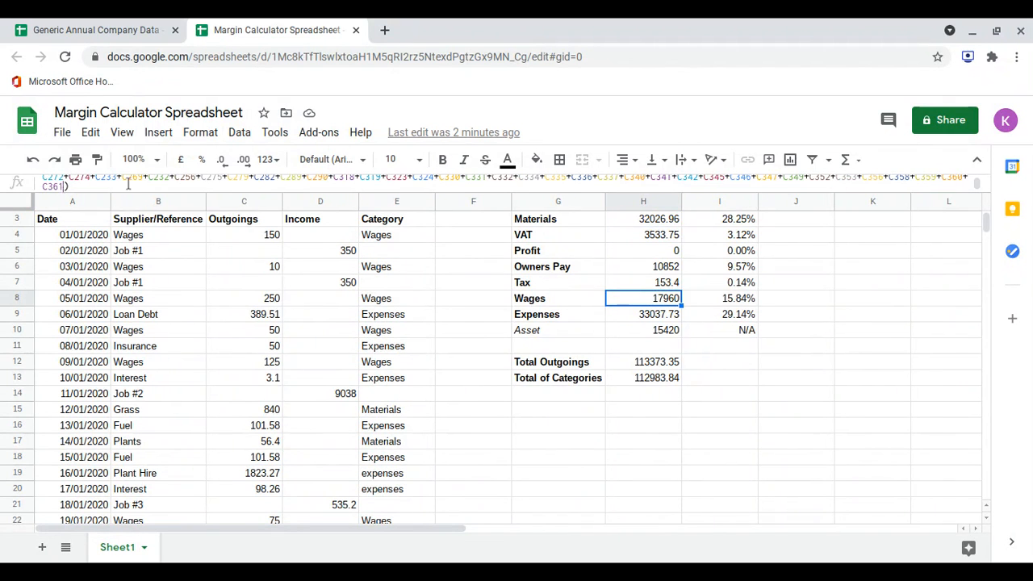
left_click(62, 185)
scroll(248, 378, "down", 20)
scroll(248, 377, "down", 20)
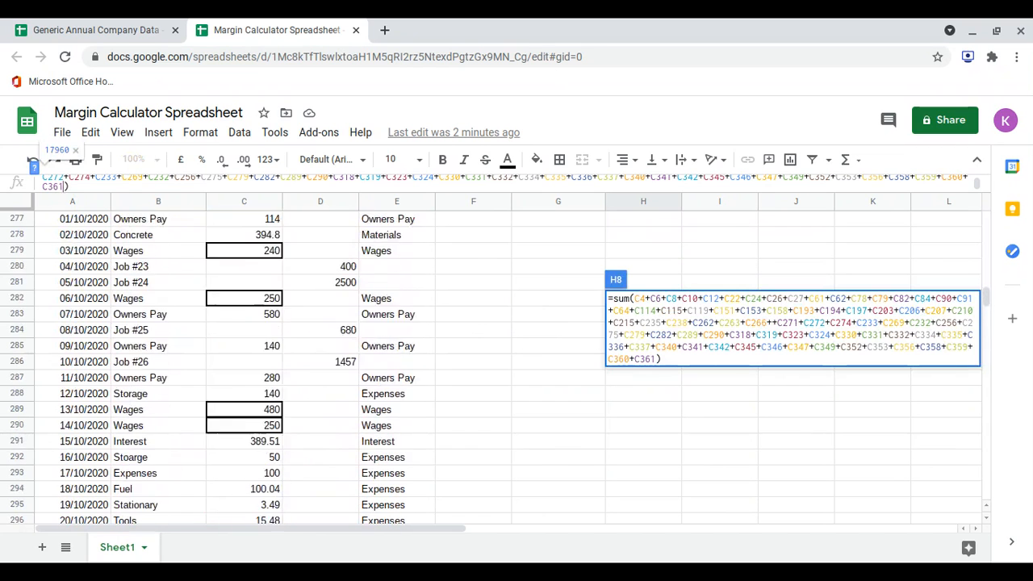
scroll(280, 329, "up", 2)
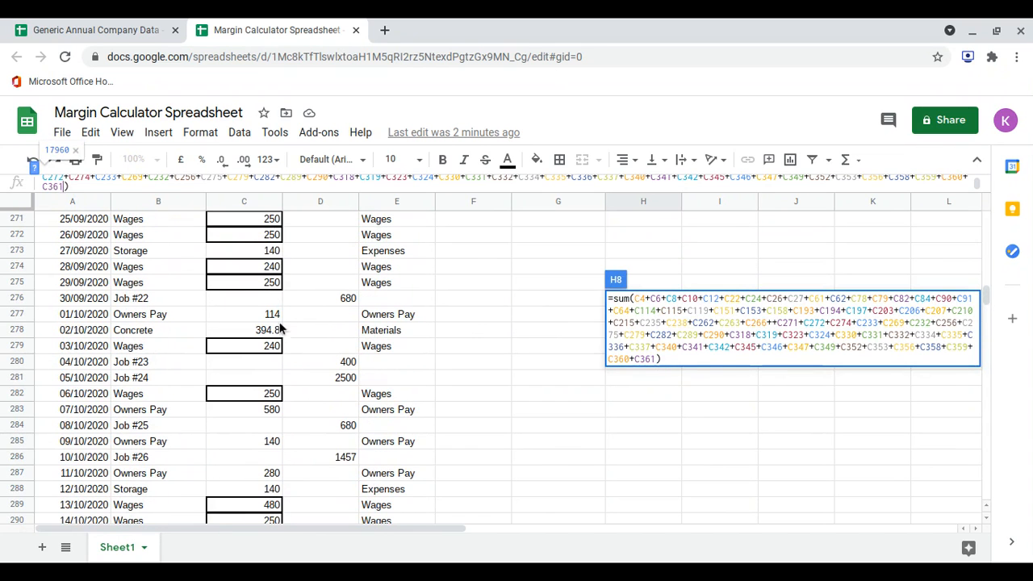
scroll(288, 320, "down", 2)
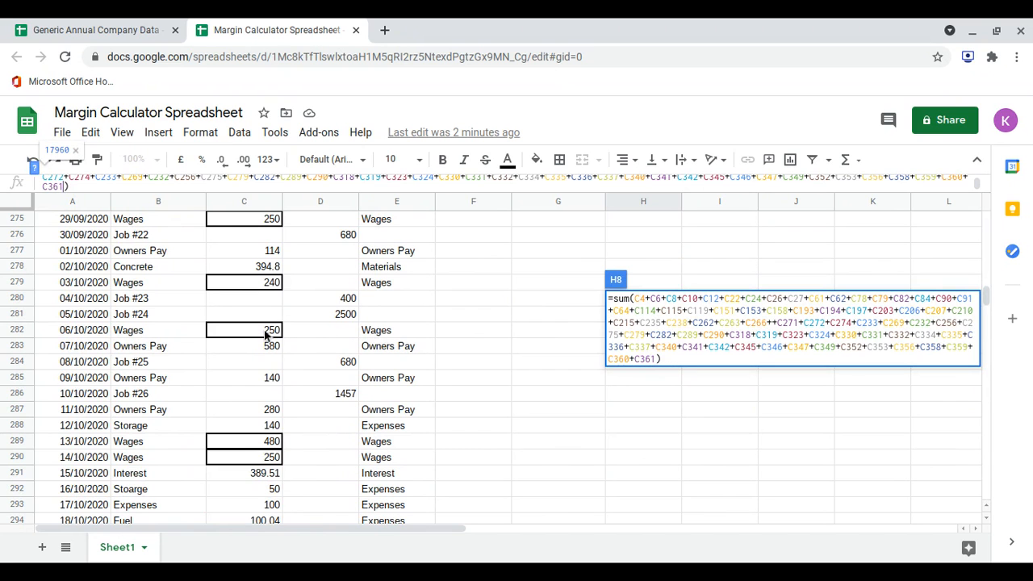
scroll(347, 349, "down", 5)
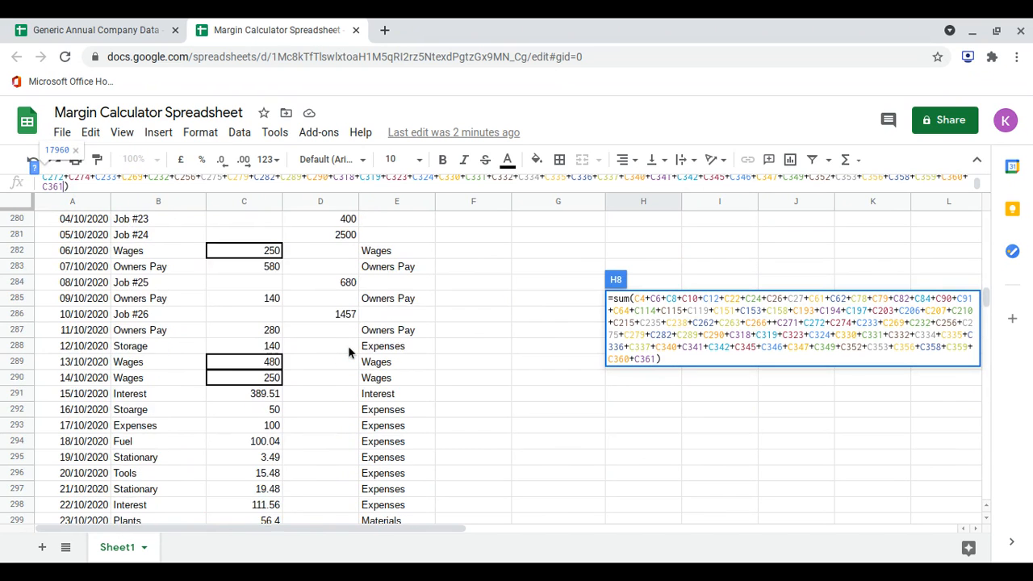
scroll(347, 363, "down", 1)
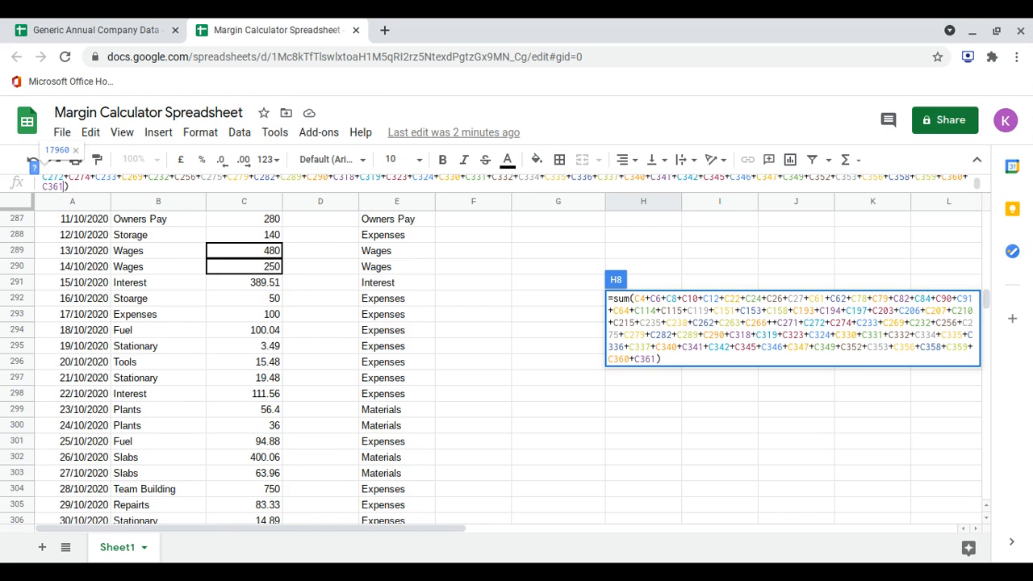
key("Return")
Change the category of the 15/10/2020 Interest entry in E291 to Expenses
scroll(500, 363, "down", 20)
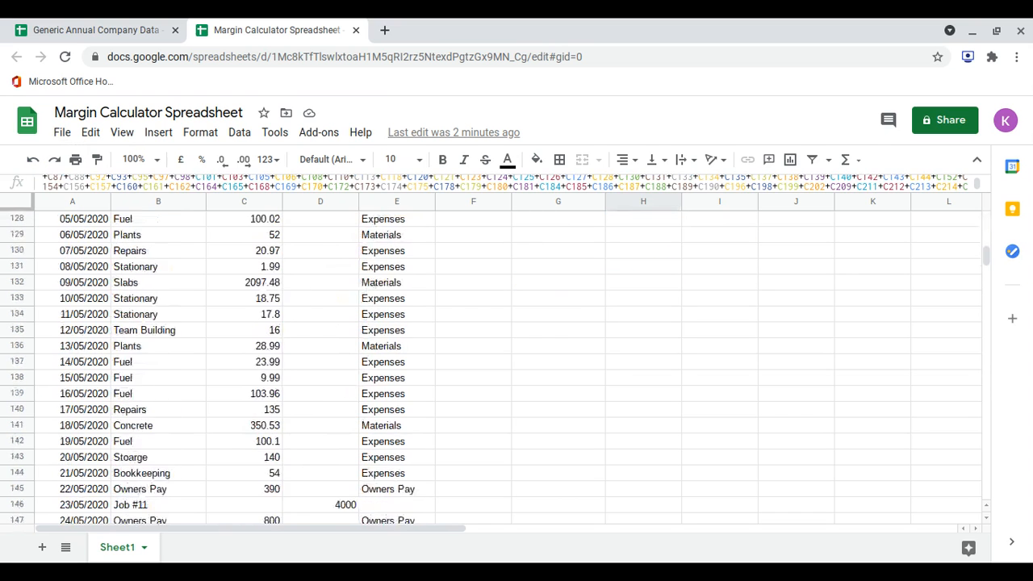
scroll(500, 363, "down", 13)
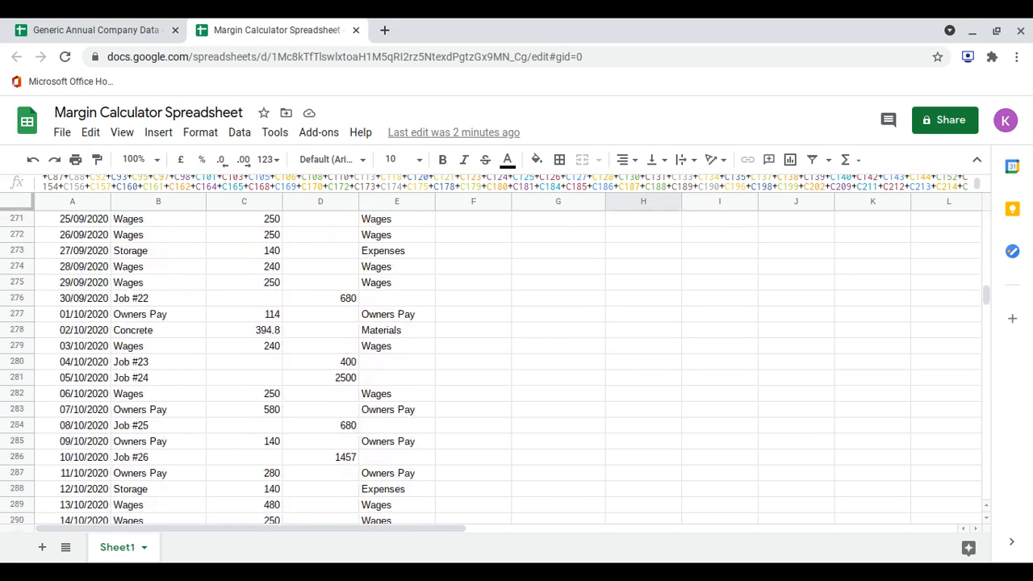
scroll(501, 363, "up", 1)
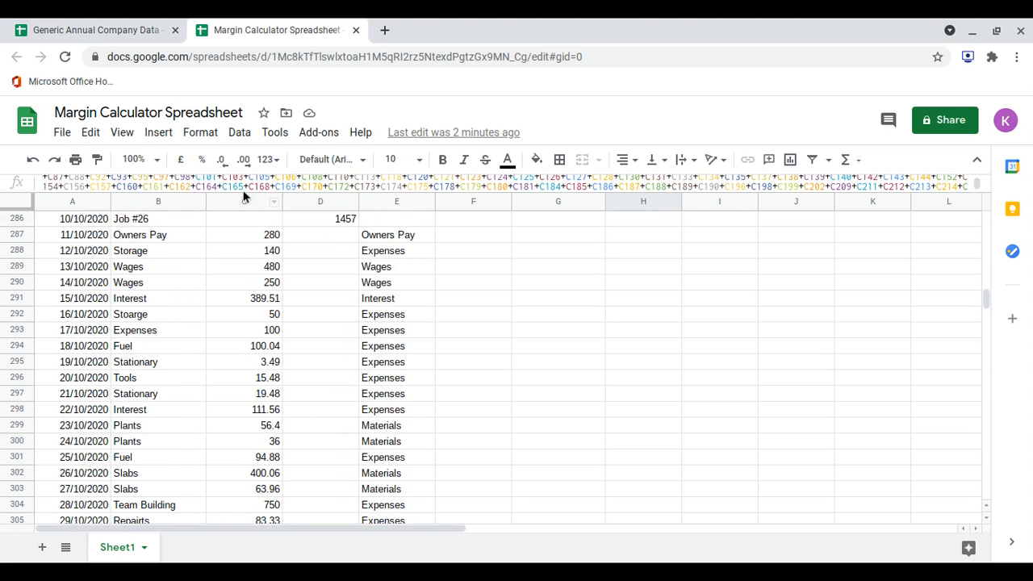
left_click(258, 298)
left_click_drag(386, 303, 386, 303)
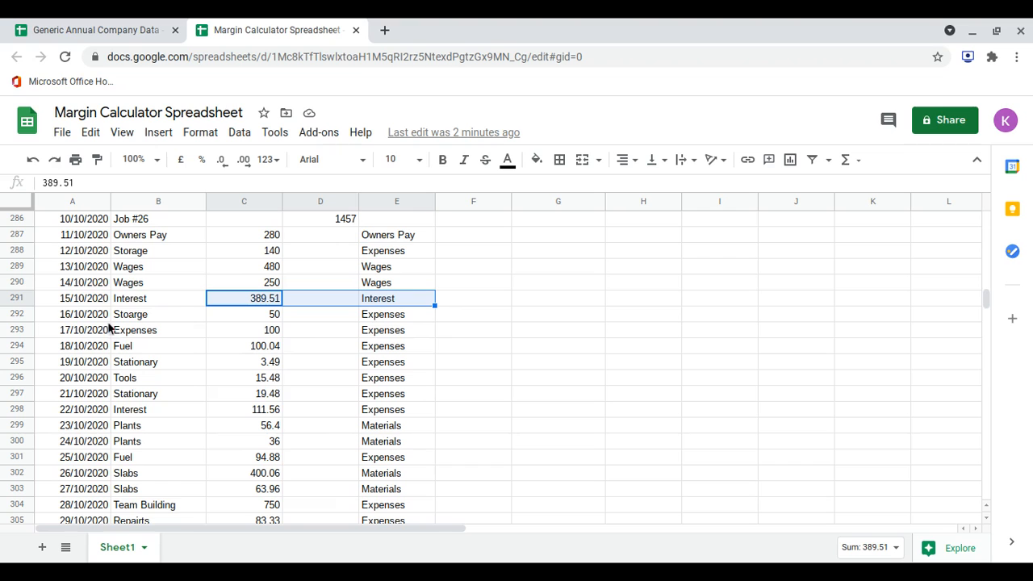
left_click(394, 303)
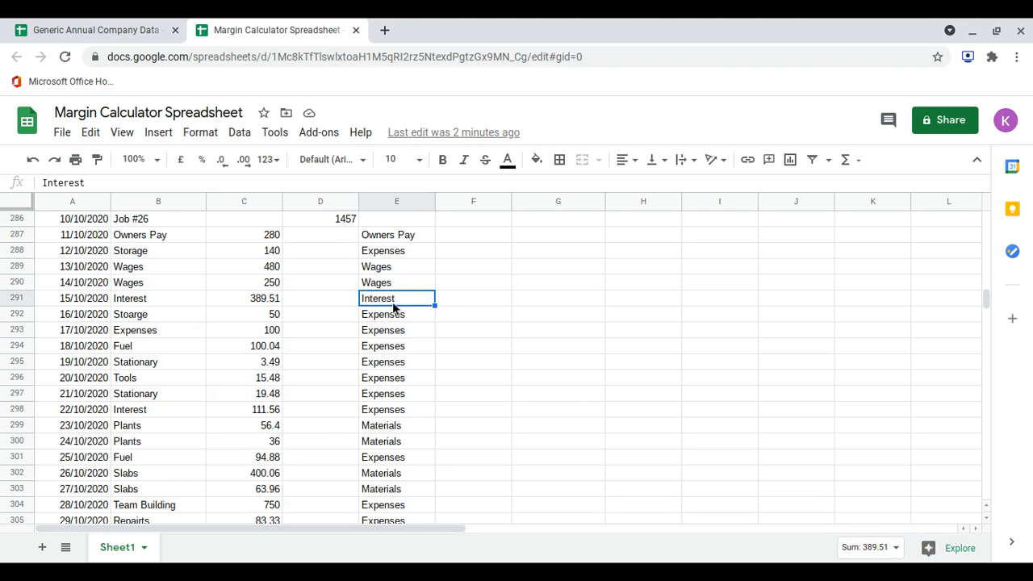
type("Exterest")
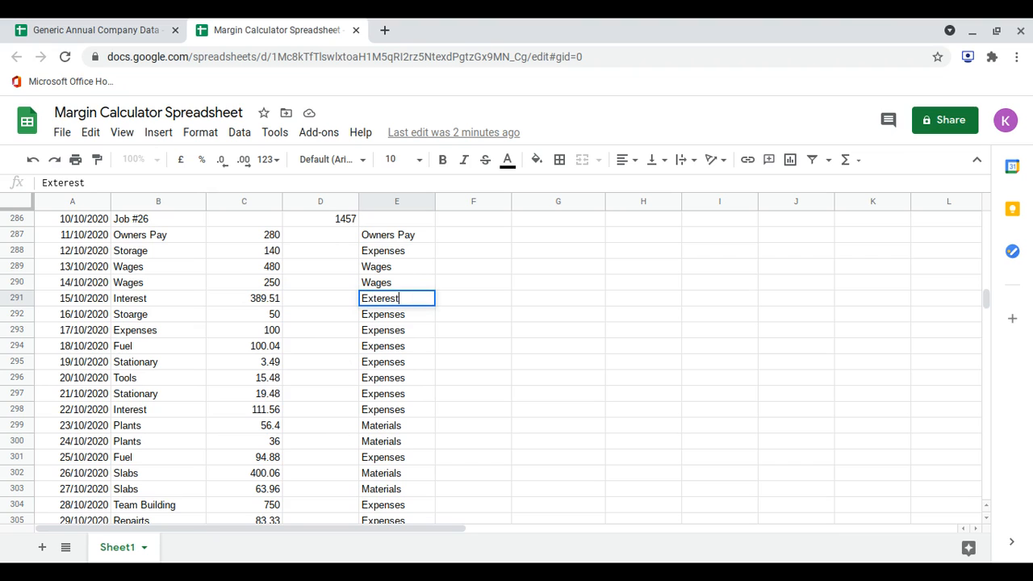
key("BackSpace")
key("BackSpace")
key("BackSpace")
key("BackSpace")
key("BackSpace")
key("BackSpace")
type("penses")
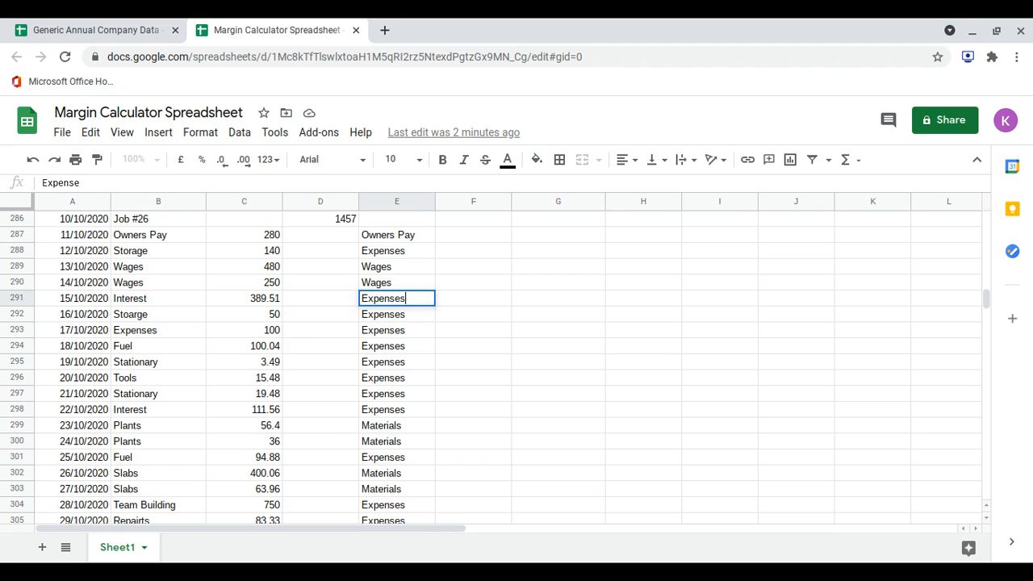
key("Return")
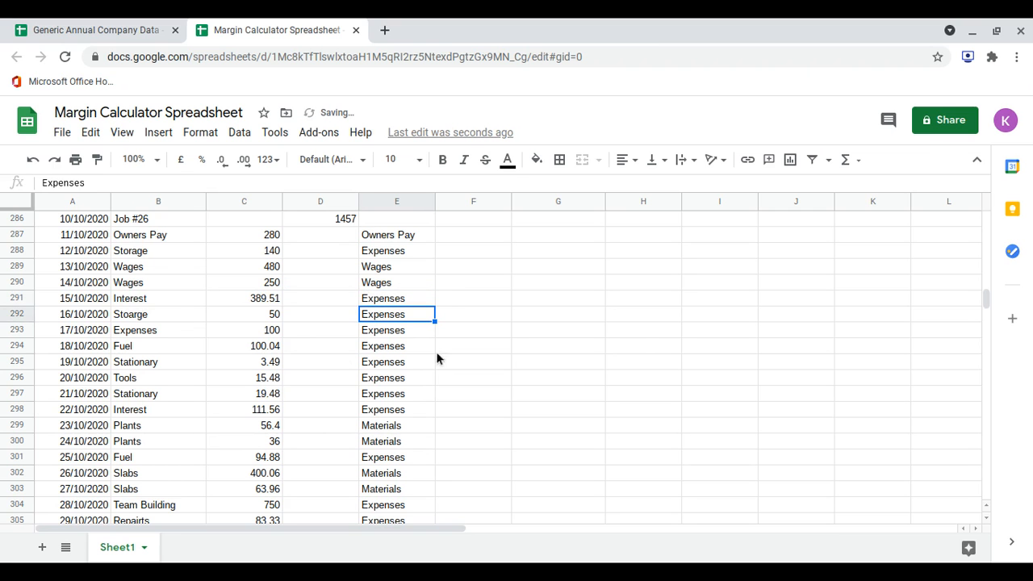
Append the 15/10/2020 Interest amount C291 to the end of the Expenses formula in H9 and commit it
scroll(647, 348, "up", 20)
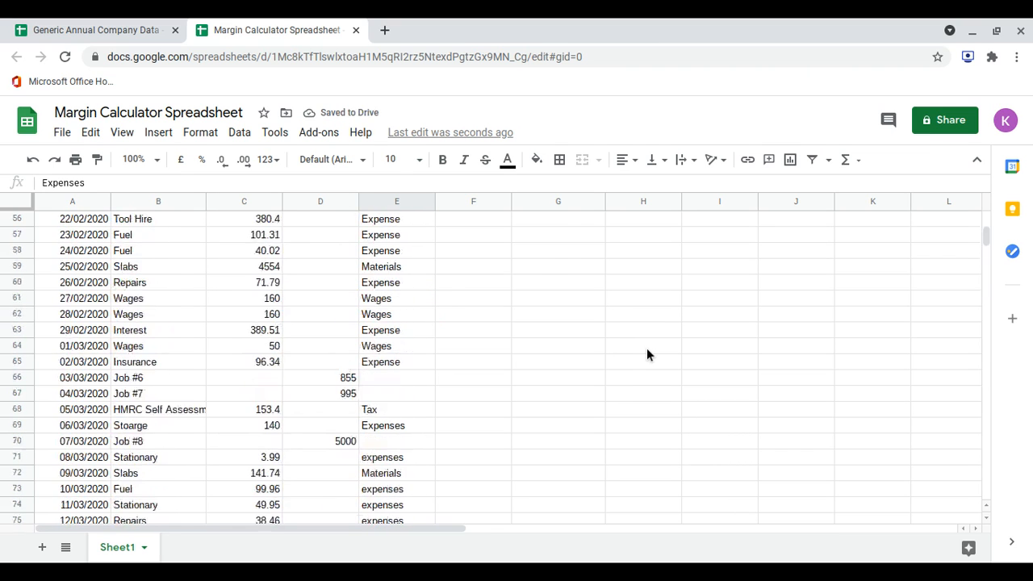
left_click(646, 348)
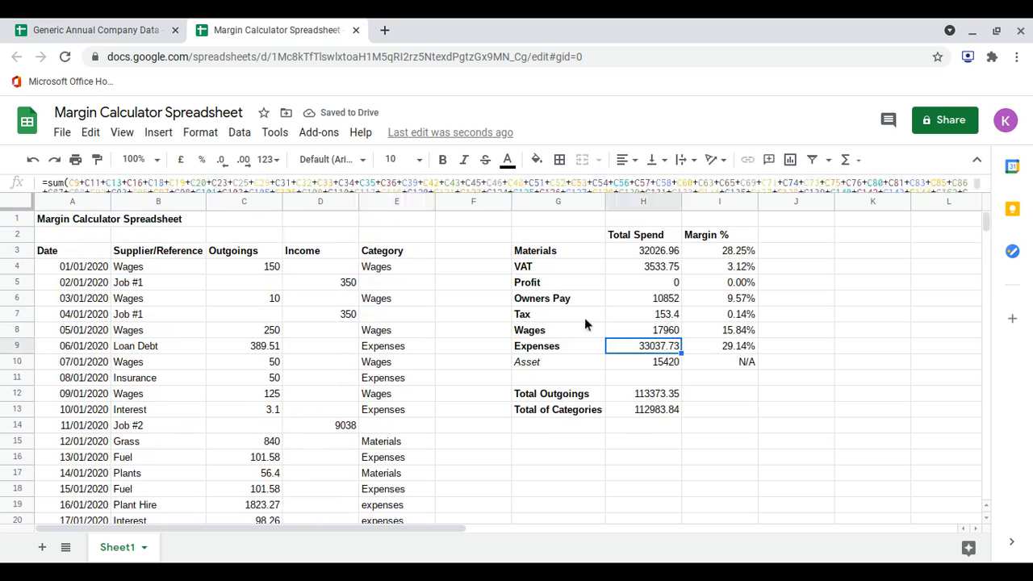
left_click(622, 186)
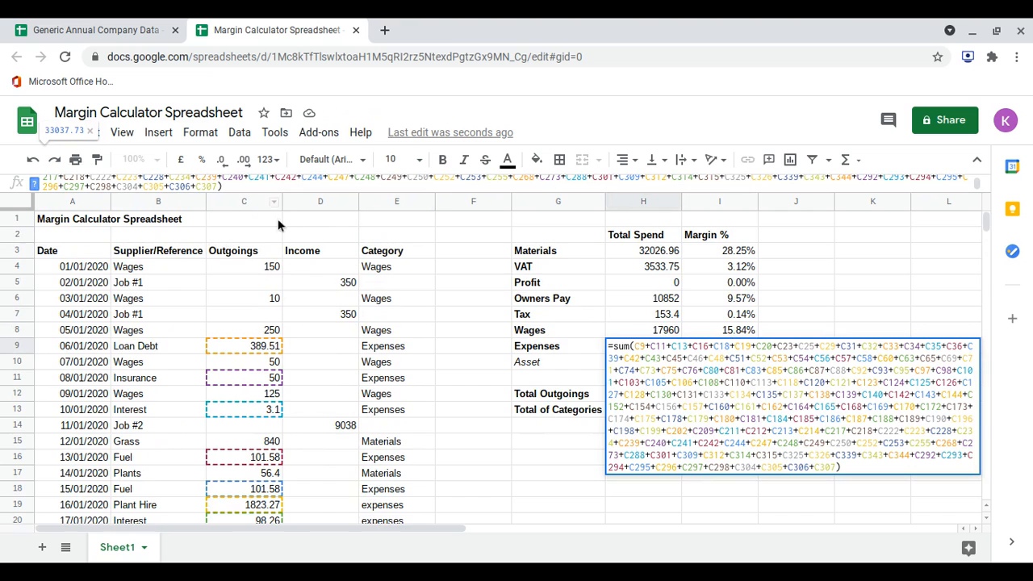
scroll(202, 327, "down", 15)
scroll(202, 327, "down", 20)
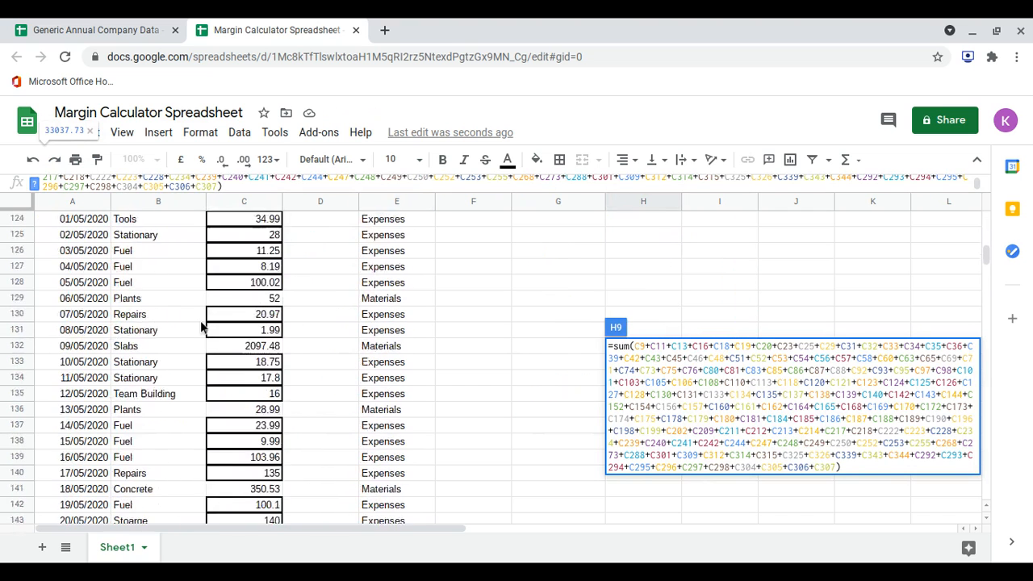
scroll(243, 363, "down", 9)
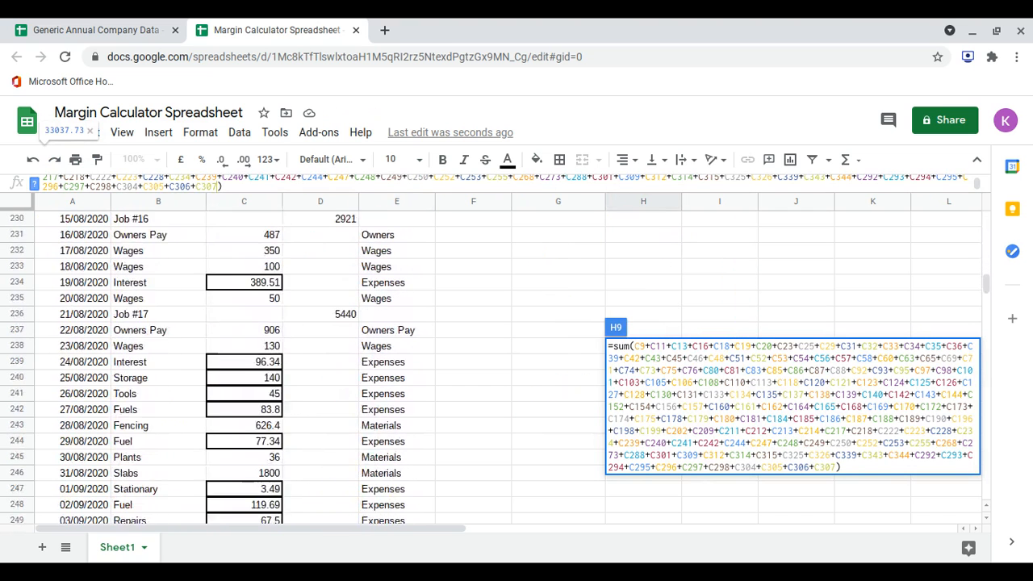
scroll(242, 363, "down", 2)
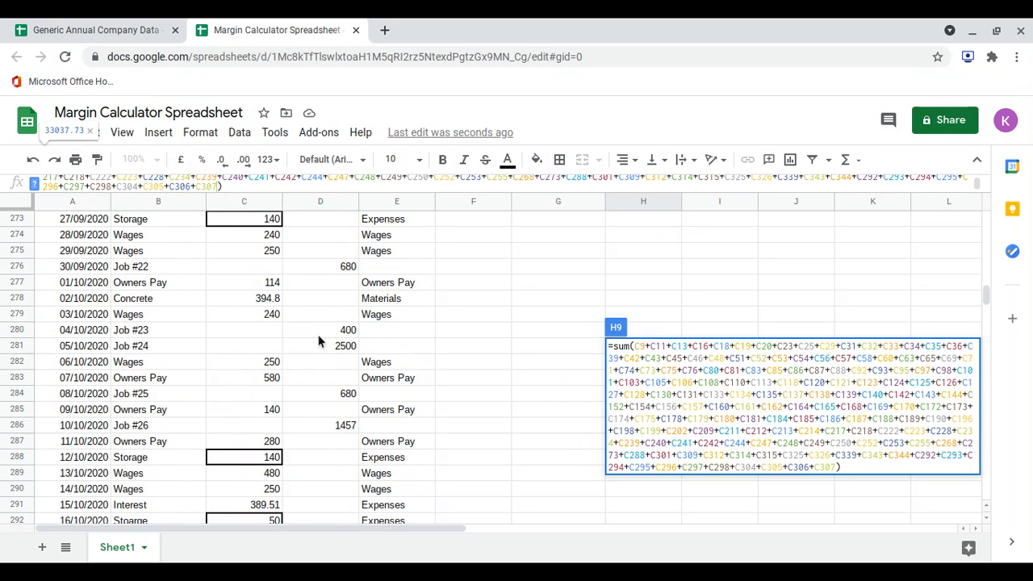
scroll(319, 343, "up", 3)
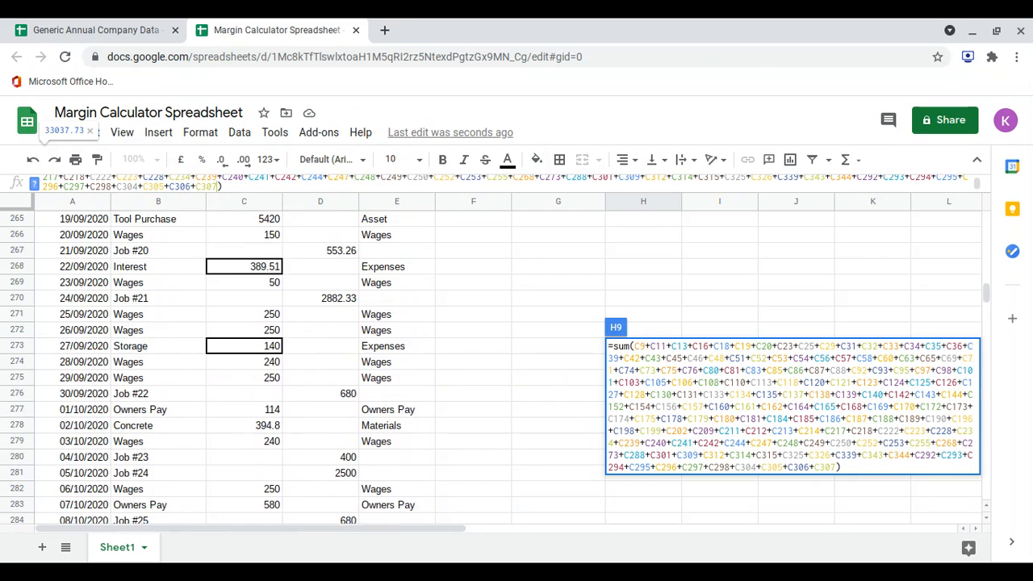
scroll(242, 364, "down", 3)
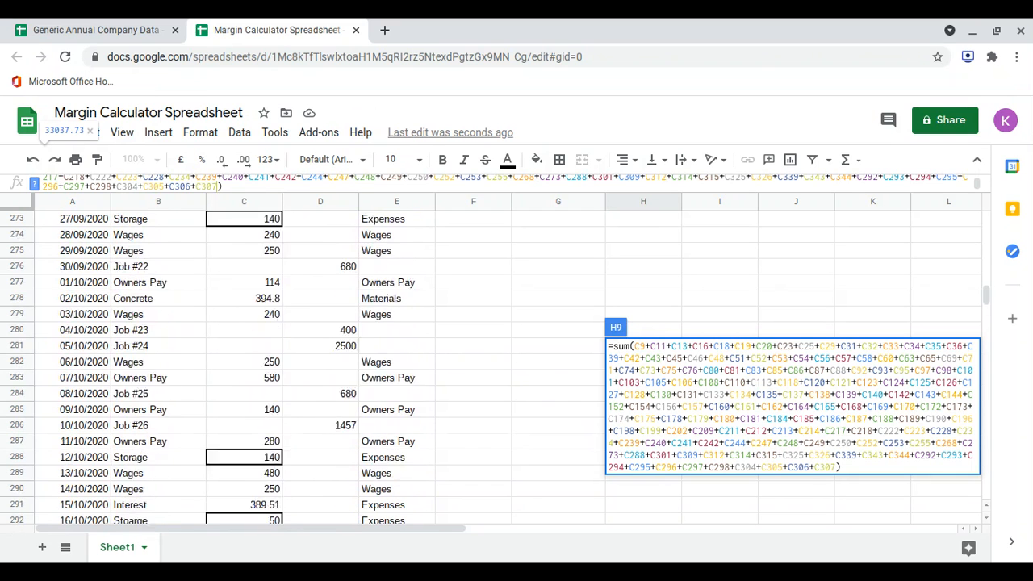
scroll(307, 369, "down", 2)
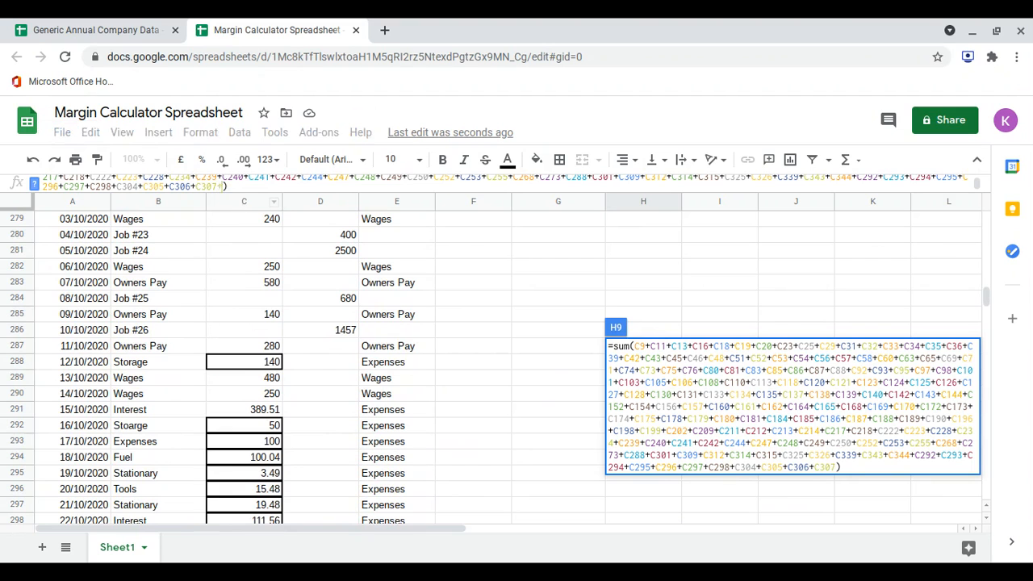
type("+")
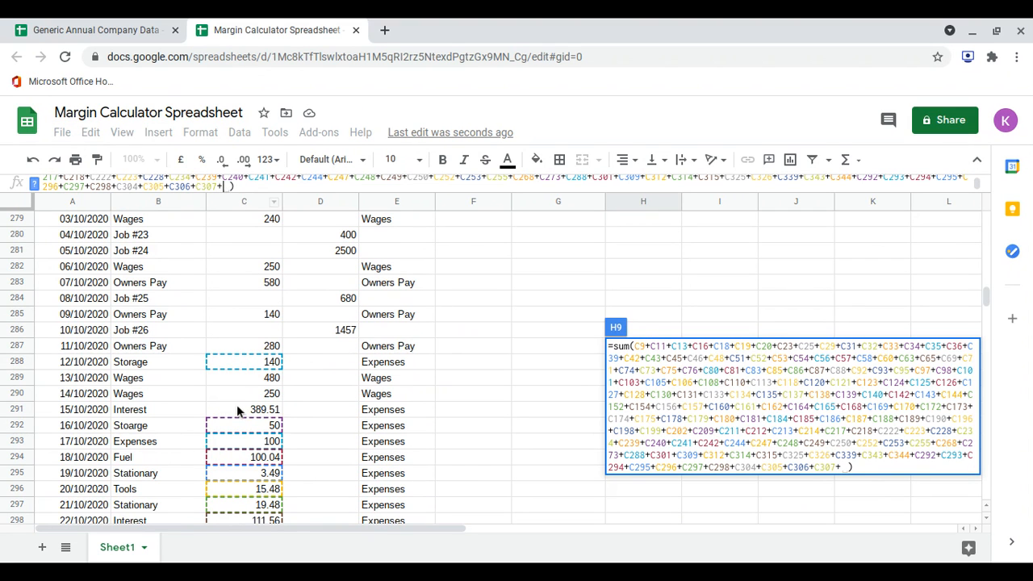
left_click(236, 404)
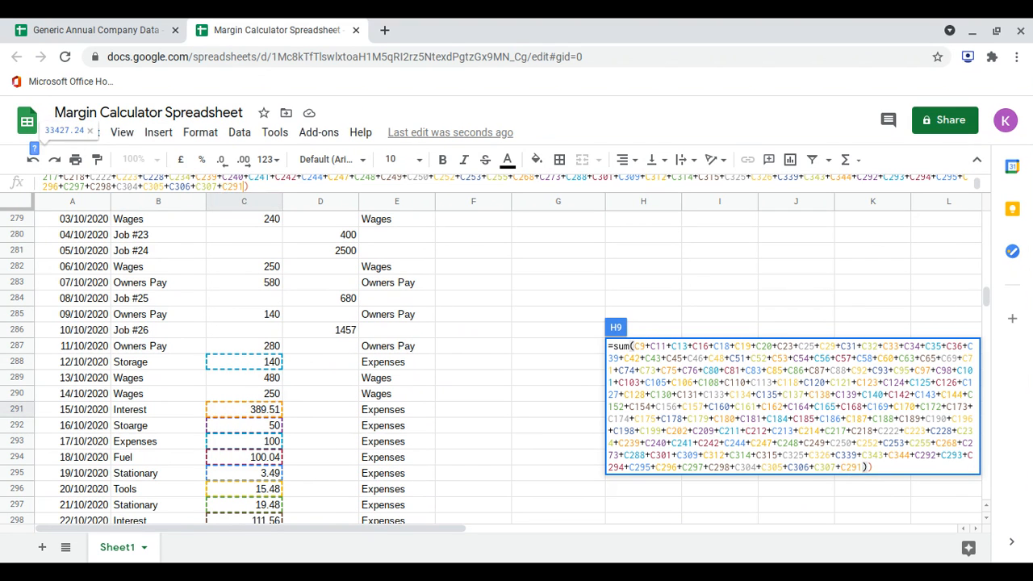
key("Return")
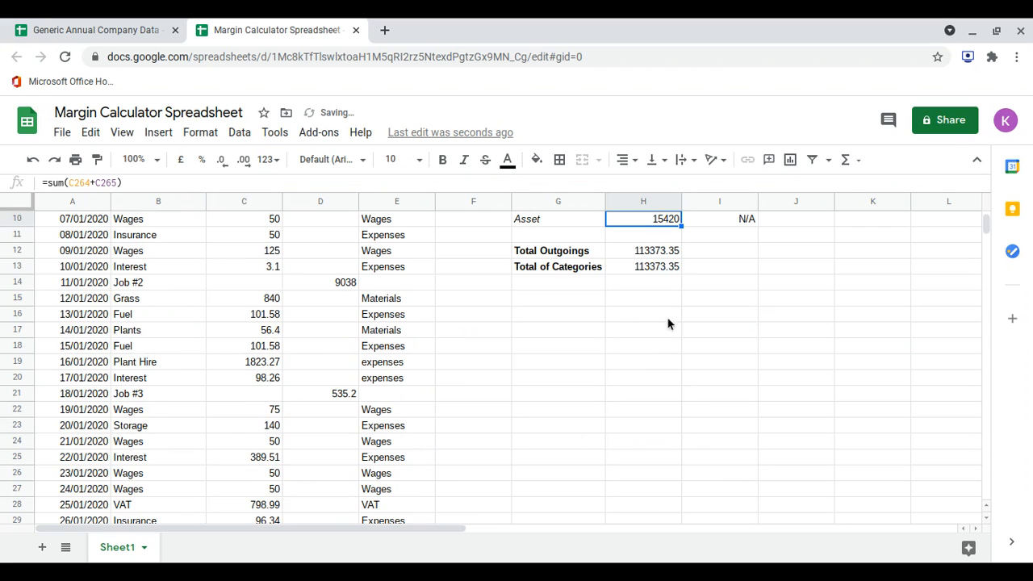
Compare Total Outgoings in H12 with Total of Categories in H13 and view the category summary above them
left_click_drag(667, 251, 662, 271)
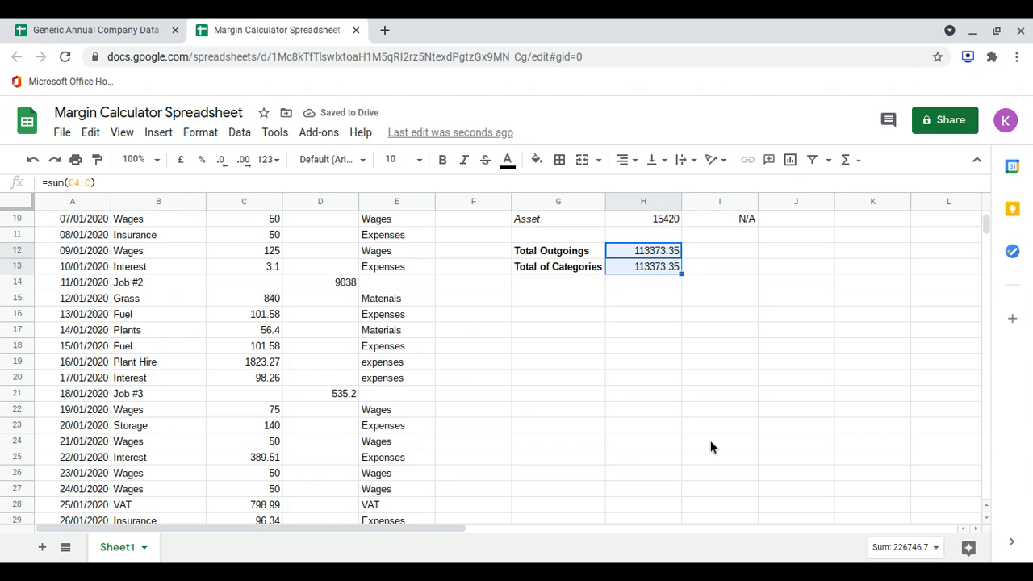
scroll(500, 363, "up", 4)
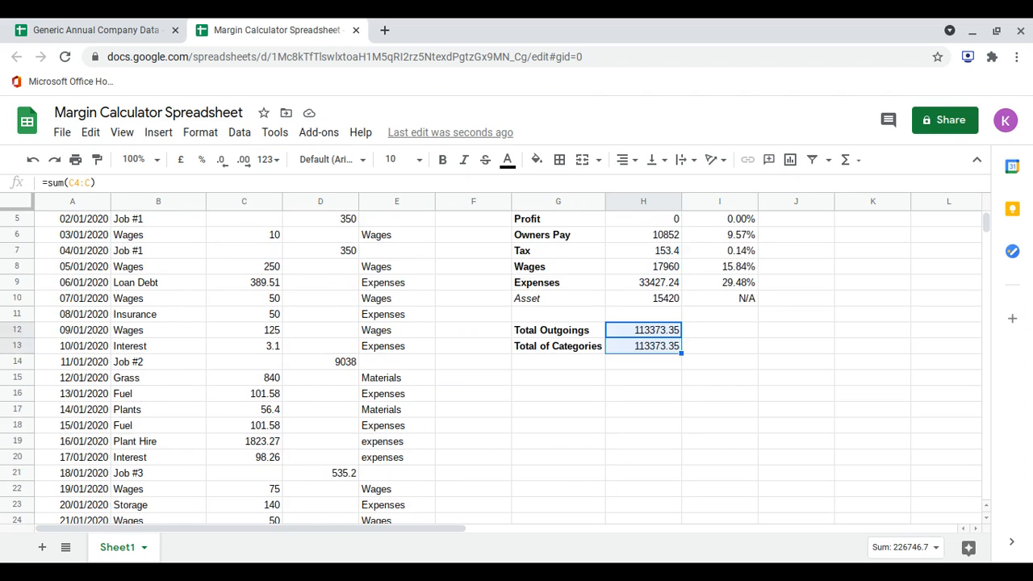
scroll(500, 364, "right", 1)
scroll(501, 363, "left", 1)
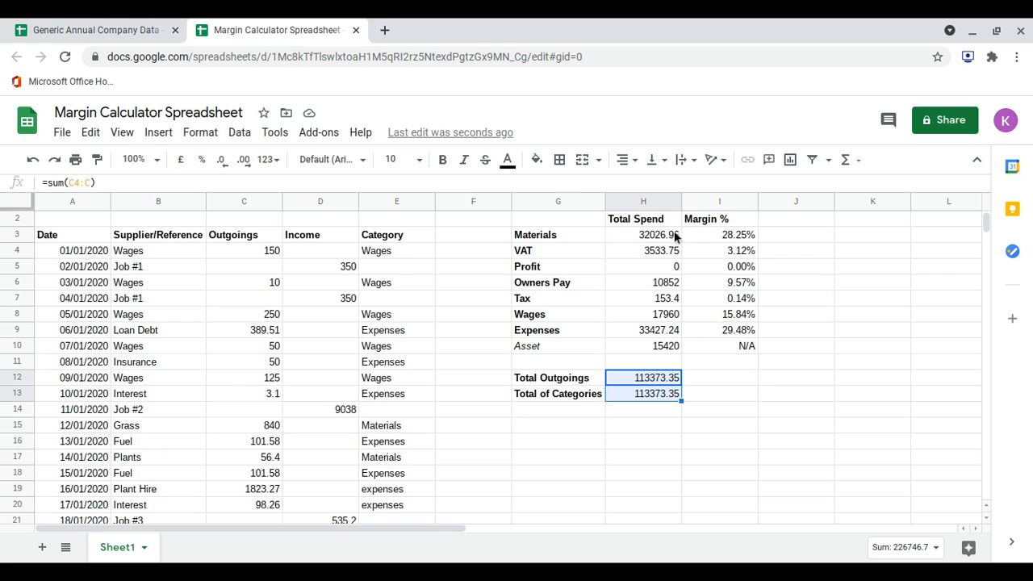
Review the Total Spend and Margin % figures from Materials through Expenses, inspecting the Materials and Expenses margins in I3 and I9
left_click_drag(675, 234, 742, 332)
left_click_drag(737, 236, 731, 331)
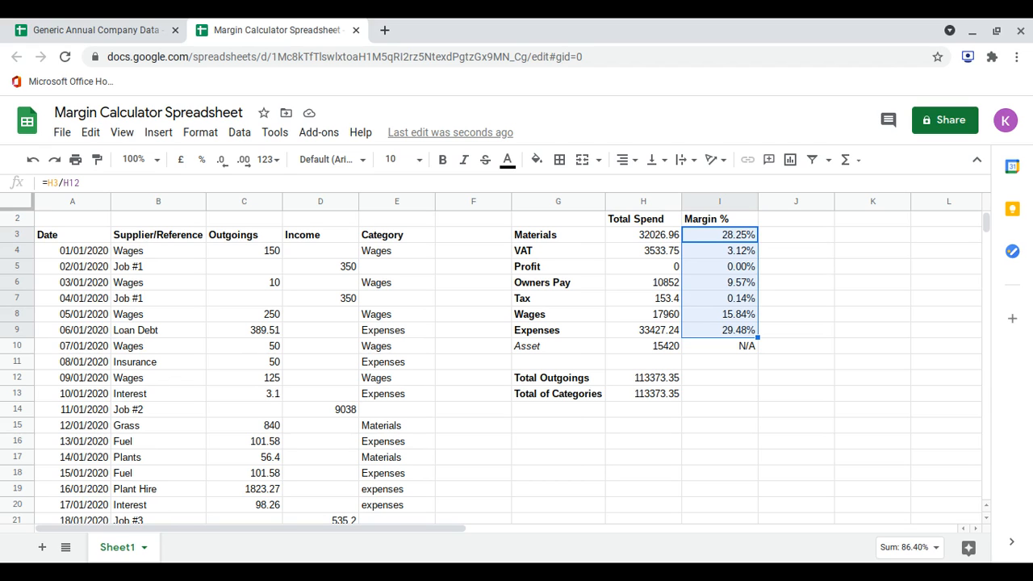
left_click(748, 238)
left_click(734, 334)
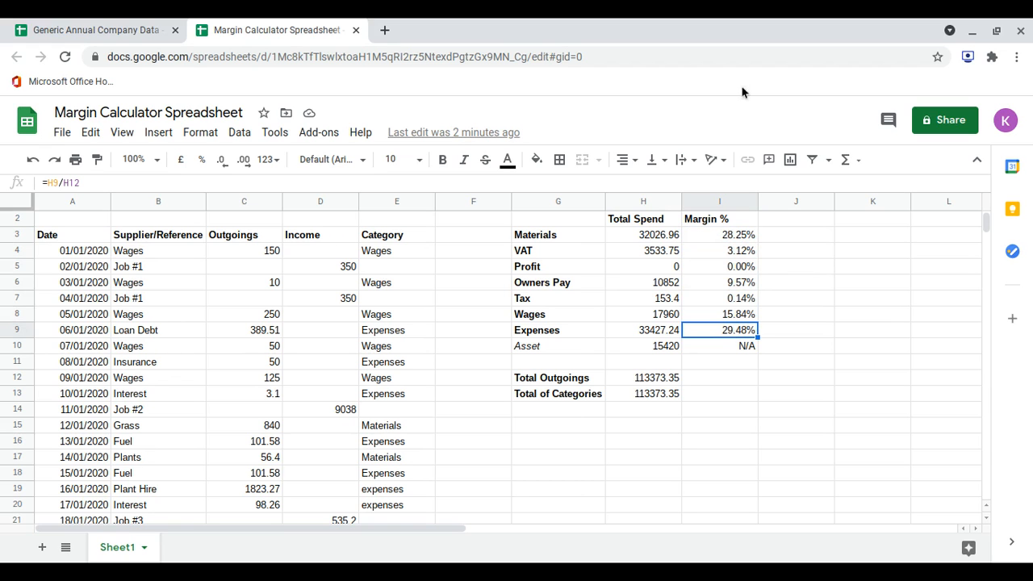
left_click(722, 237)
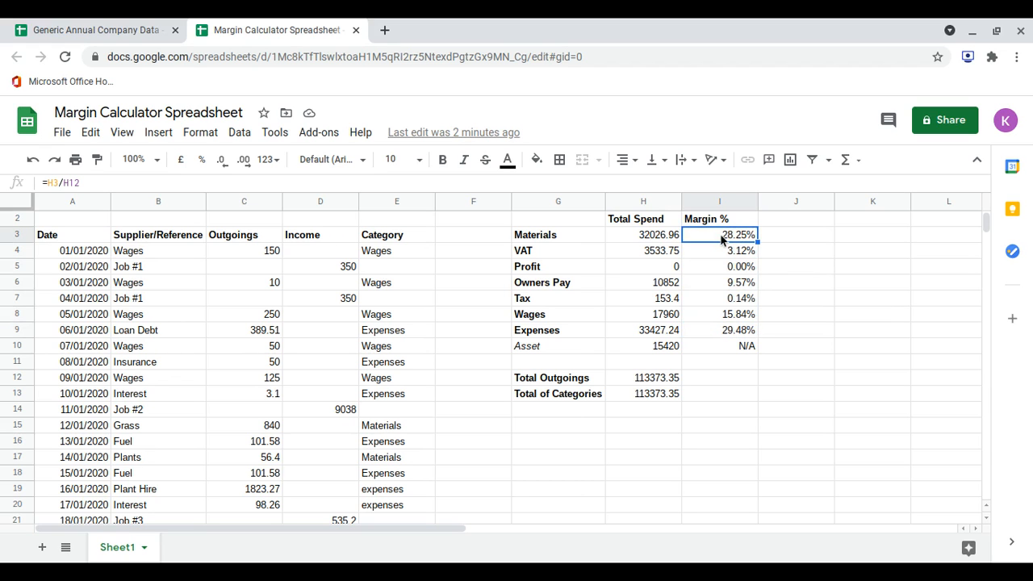
left_click(733, 334)
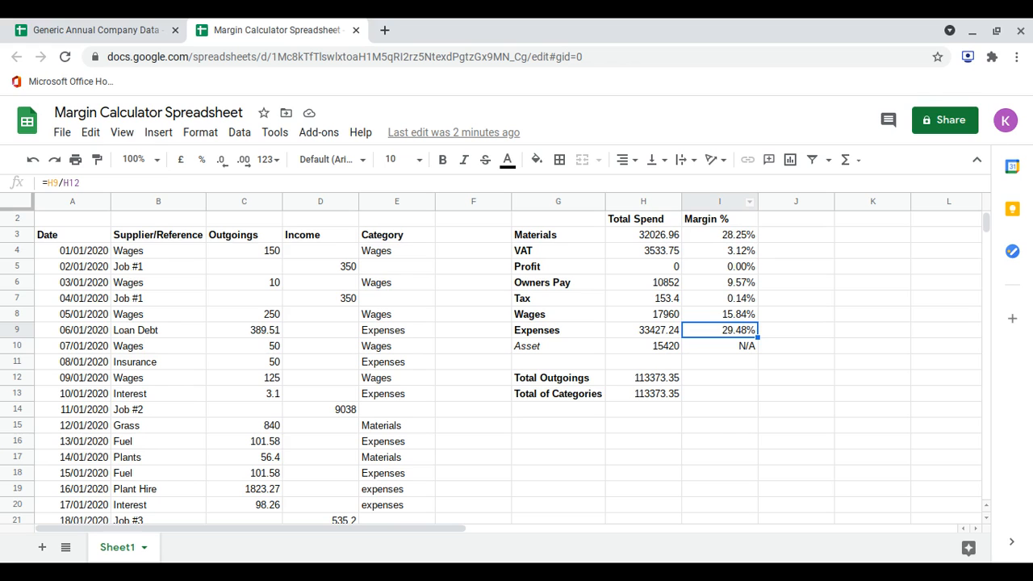
scroll(380, 368, "up", 1)
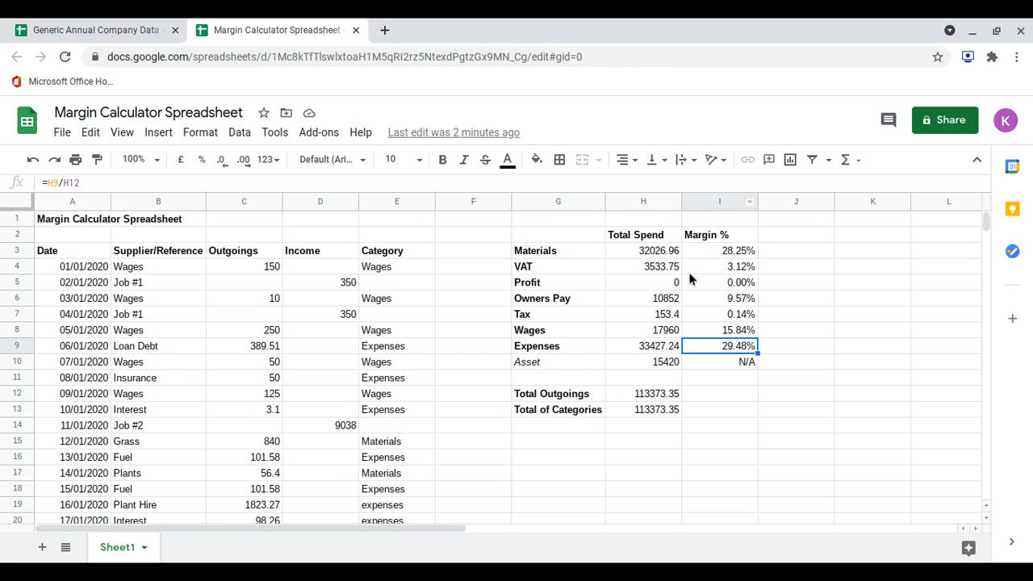